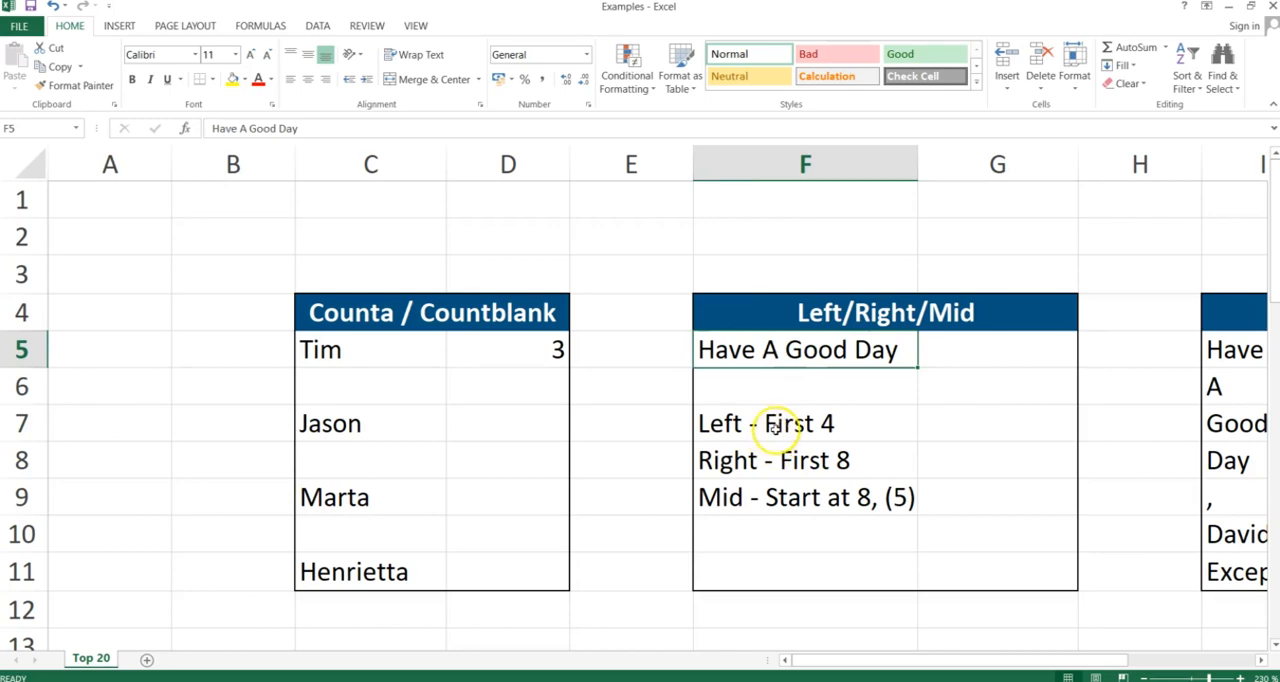
Enter a LEFT formula in G7 that returns the first 4 characters of F5
click(776, 427)
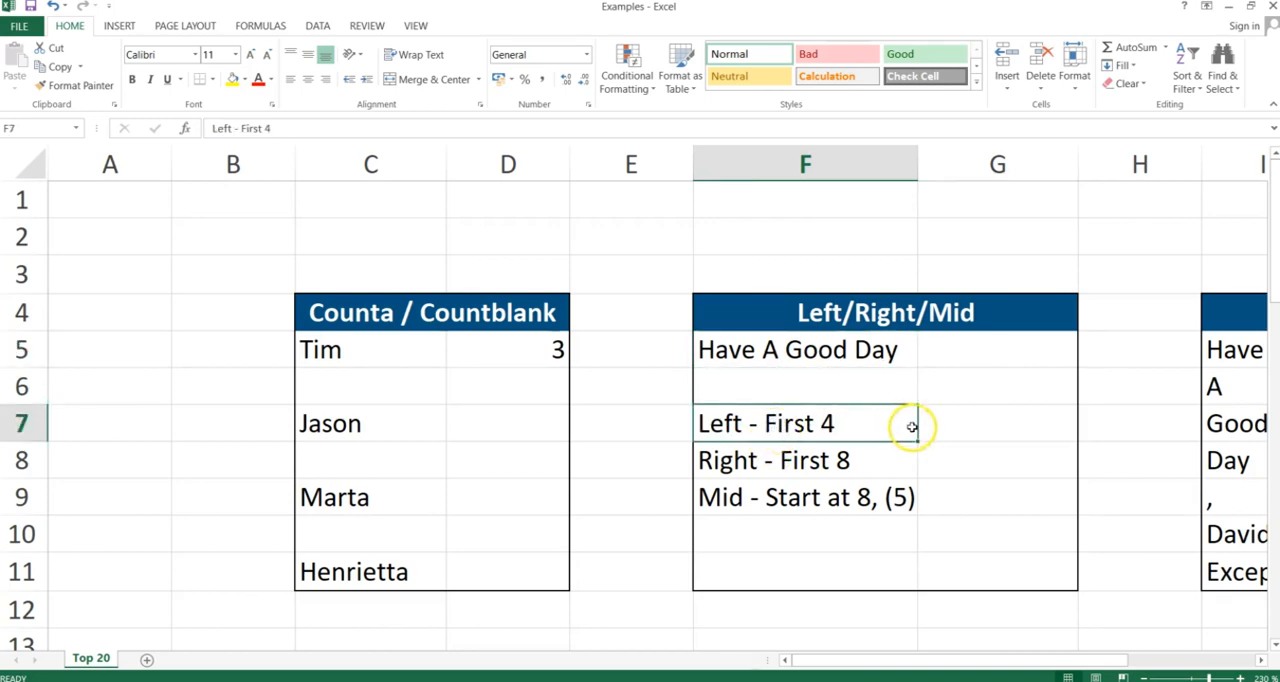
click(951, 427)
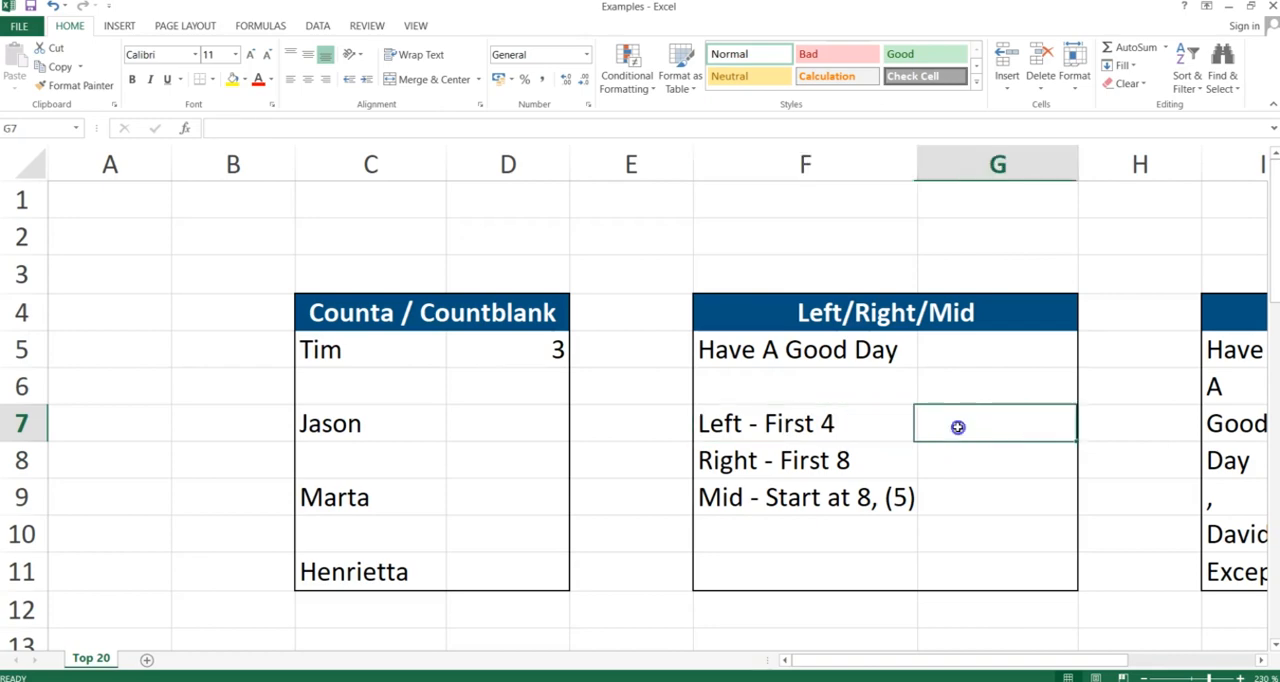
text(=left)
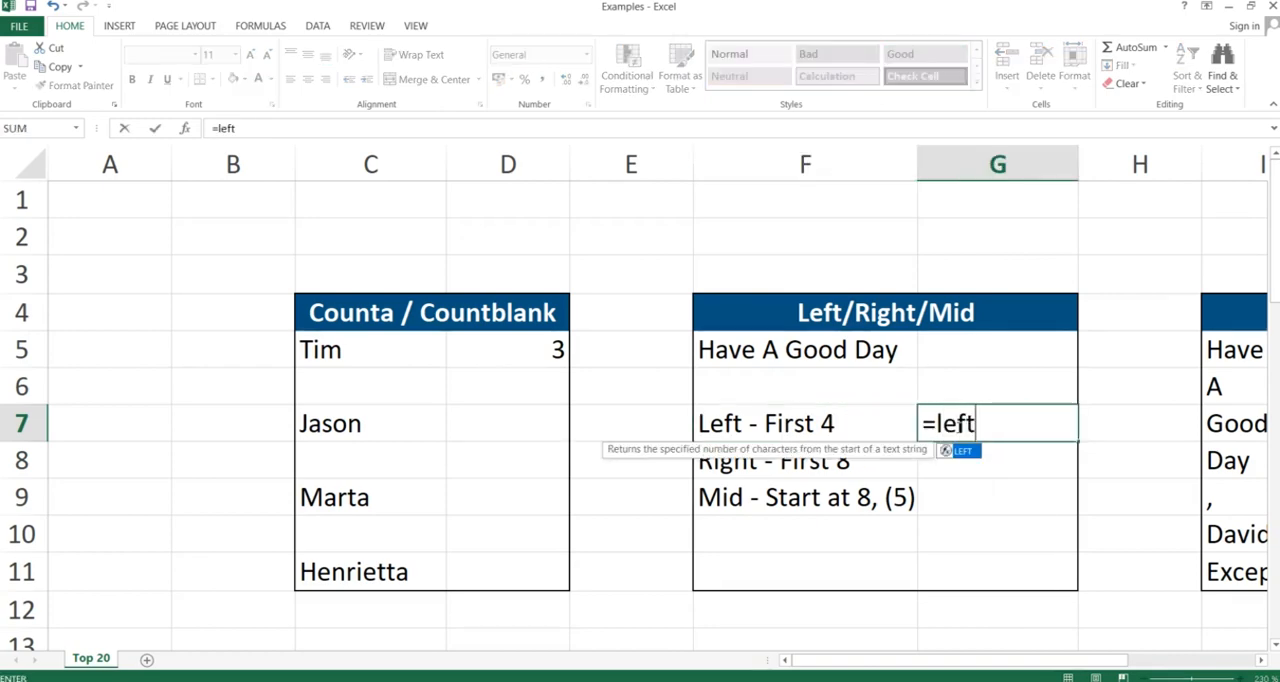
text(()
key(Left)
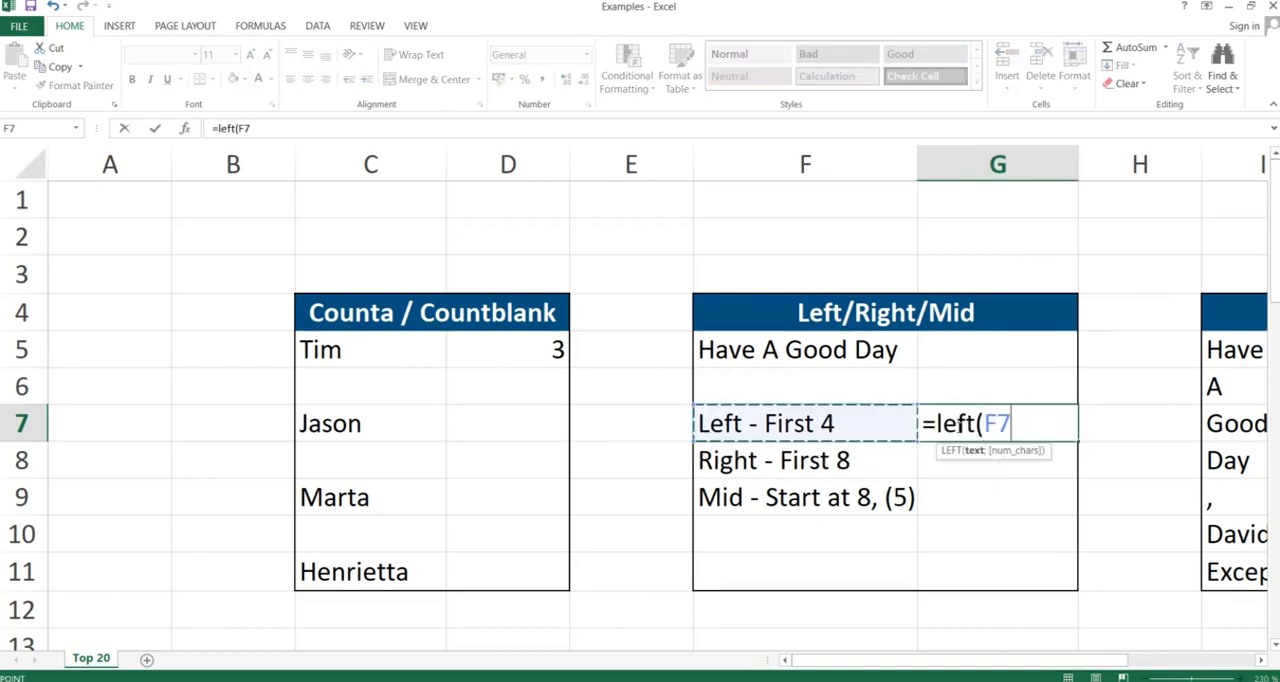
key(Up)
key(Up)
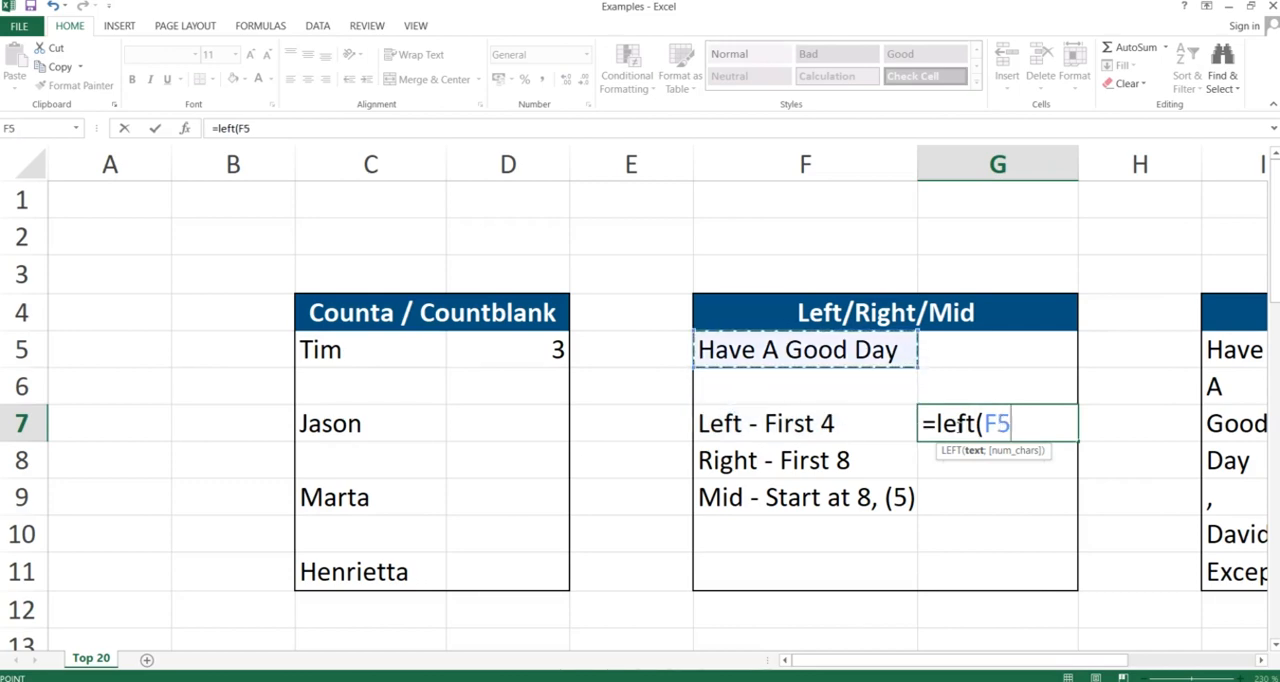
text(;4)
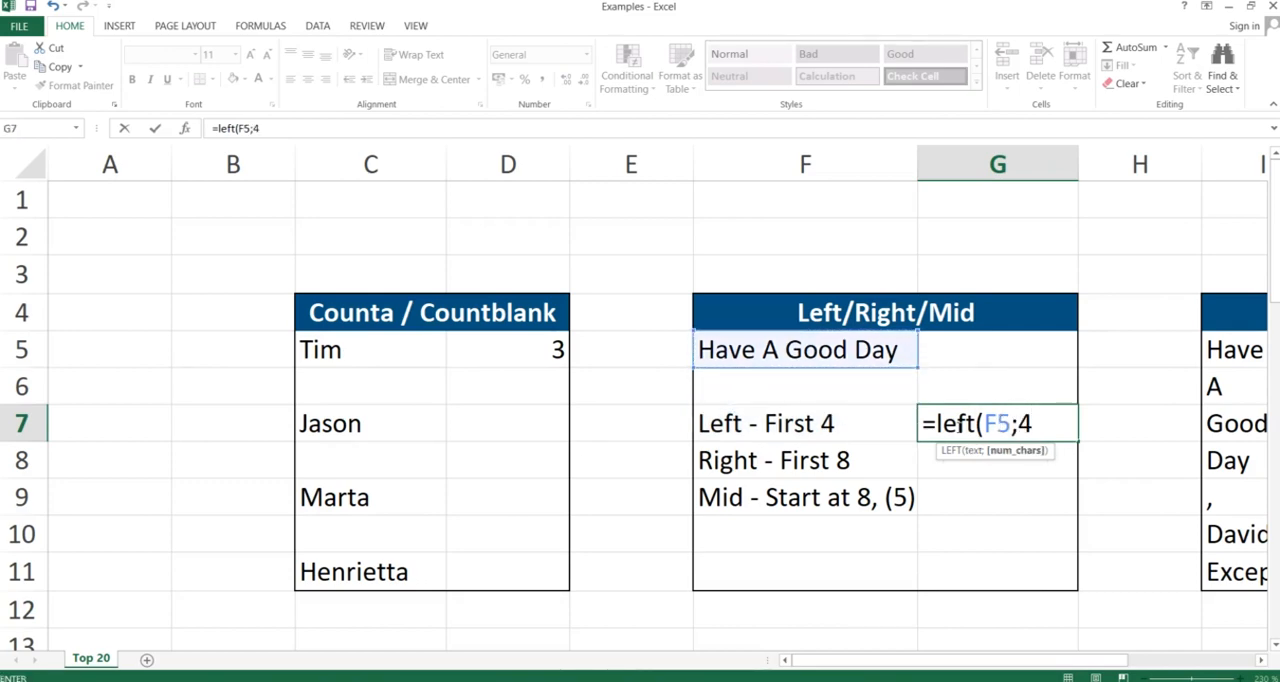
text())
key(Return)
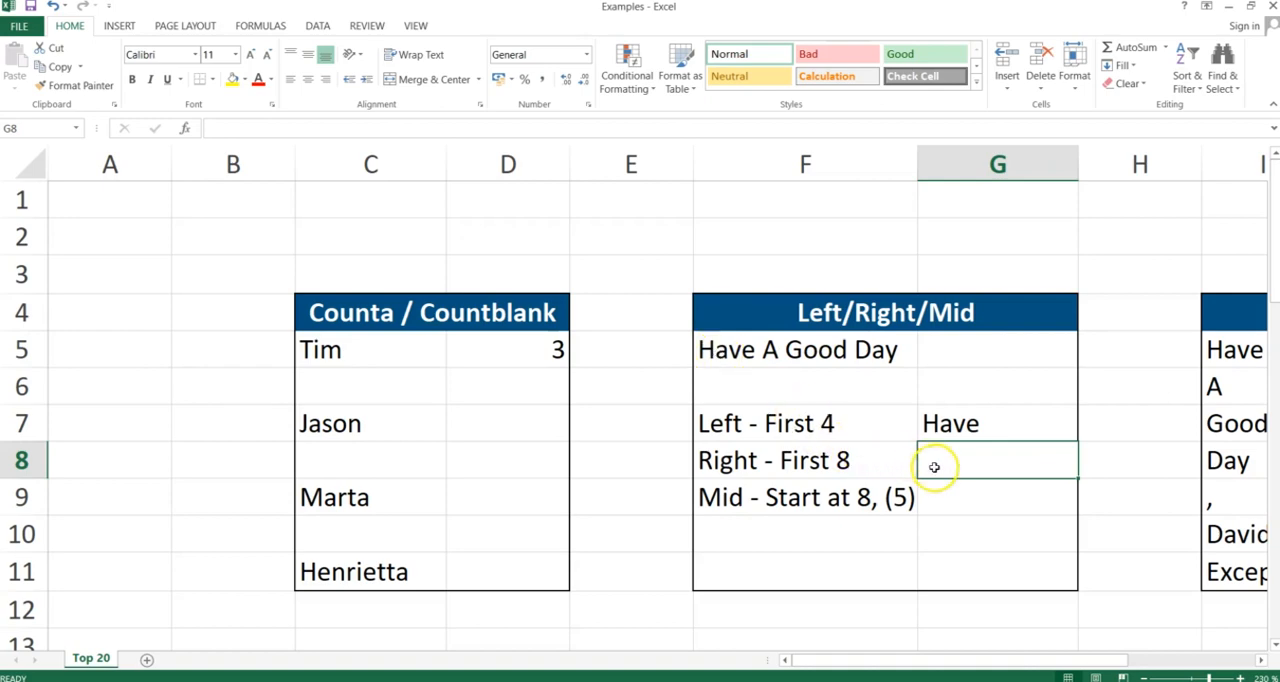
Enter a RIGHT formula in G8 that returns the last 8 characters of F5
text(=)
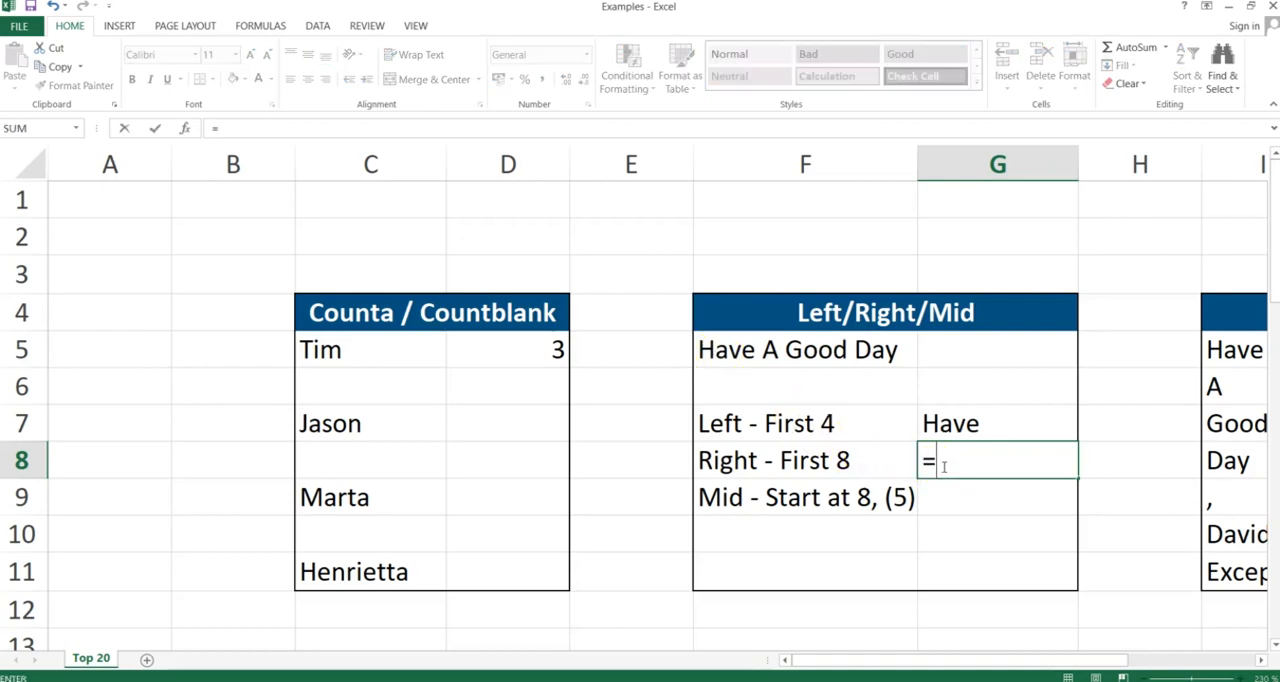
text(right()
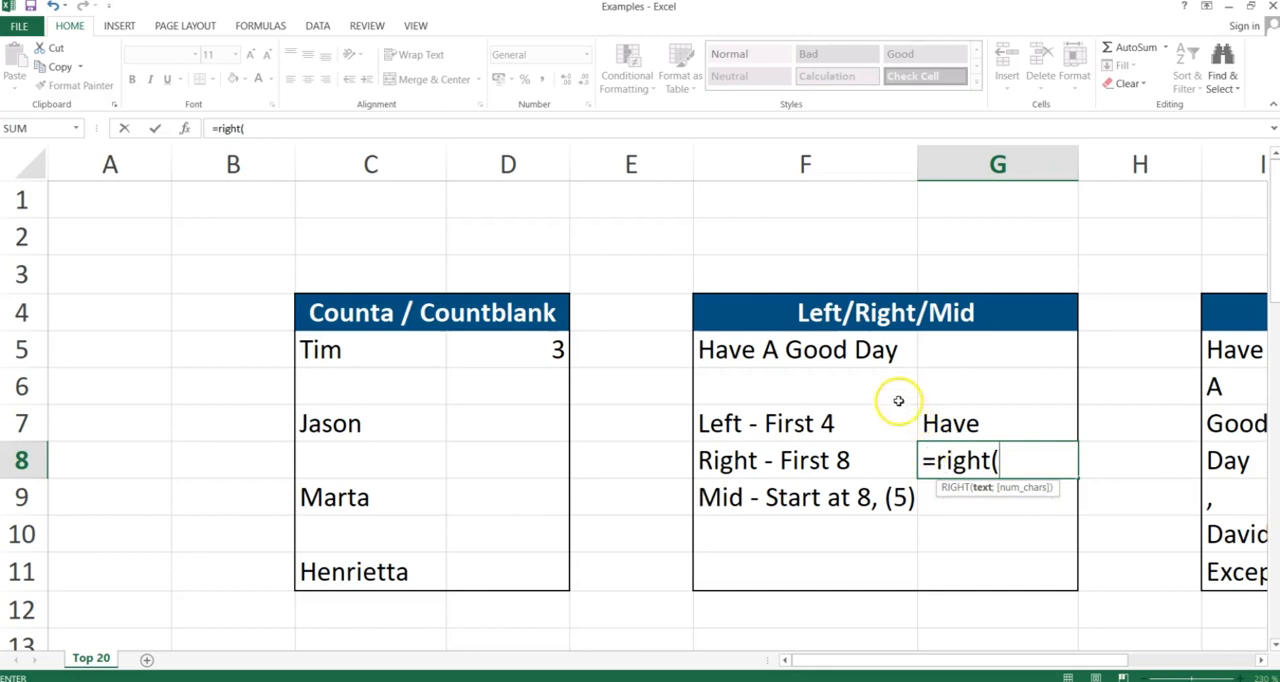
click(863, 351)
text(;8))
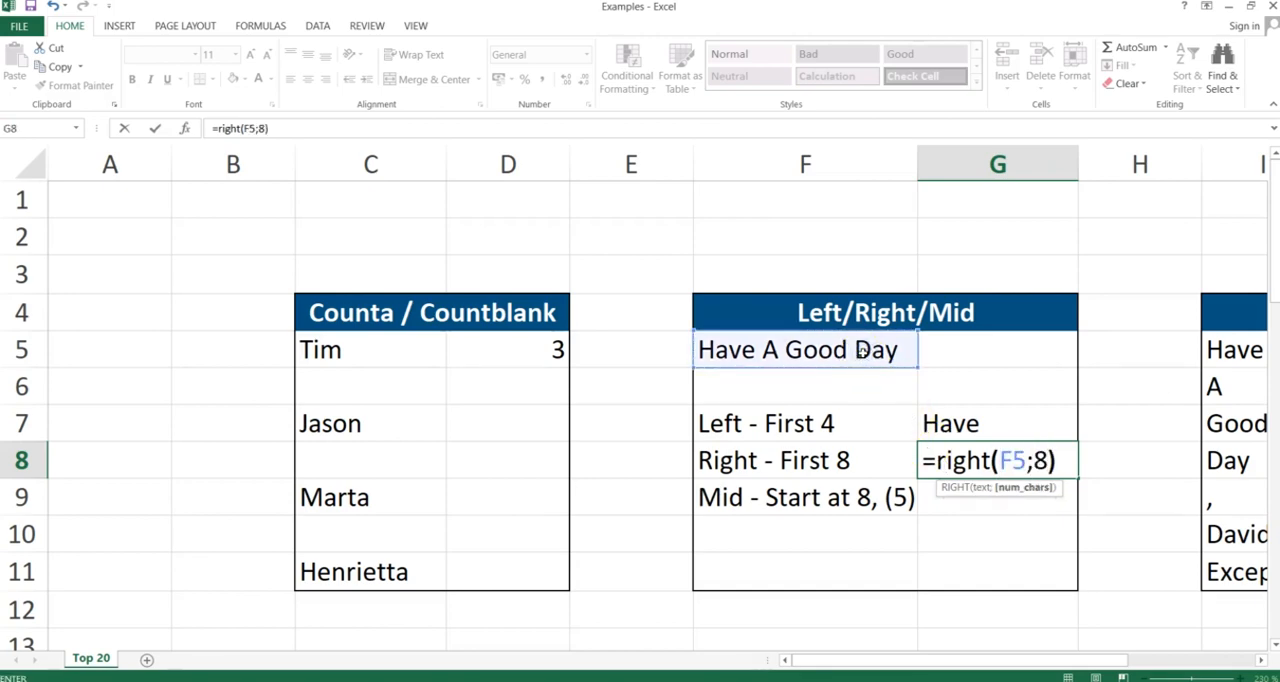
key(Return)
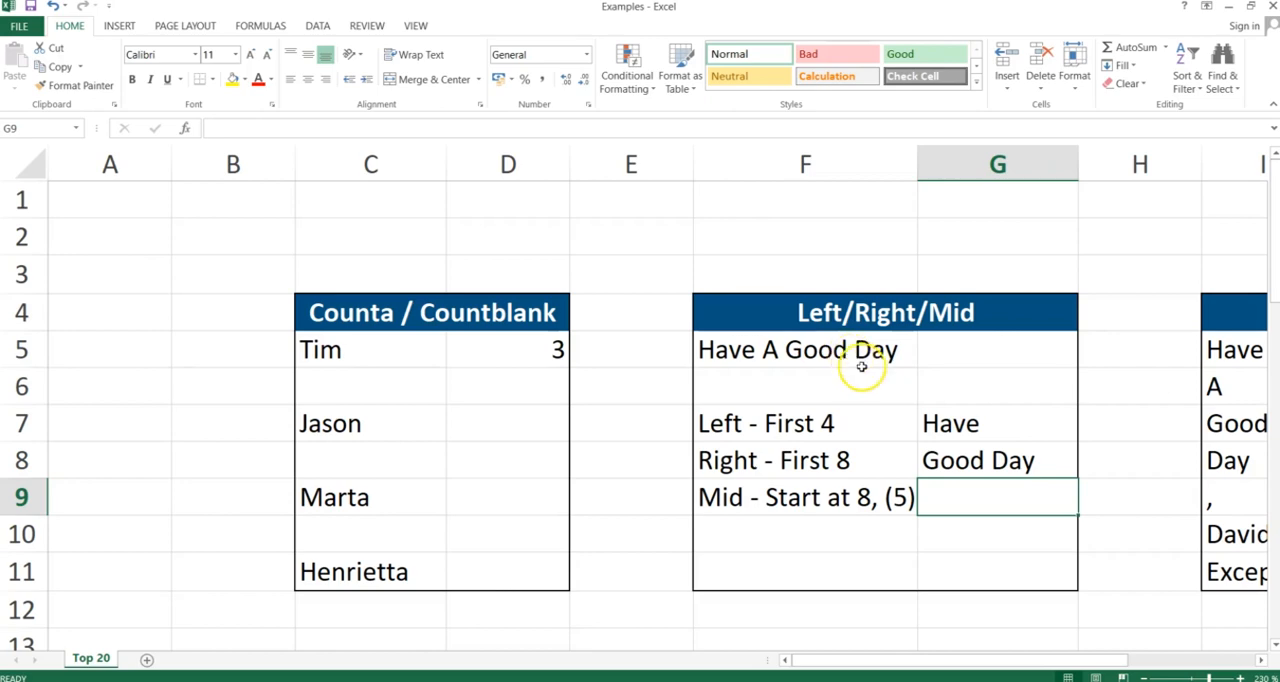
Enter a MID formula in G9 that extracts 5 characters from F5 starting at character 8
click(928, 460)
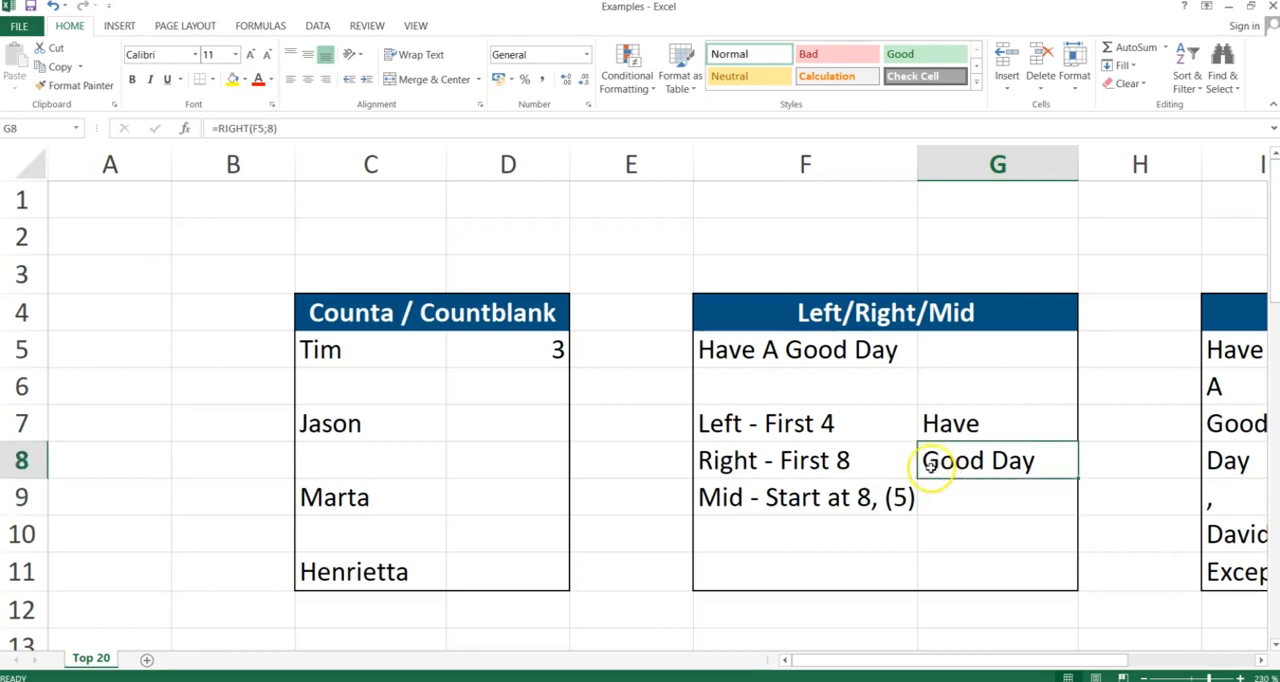
click(939, 491)
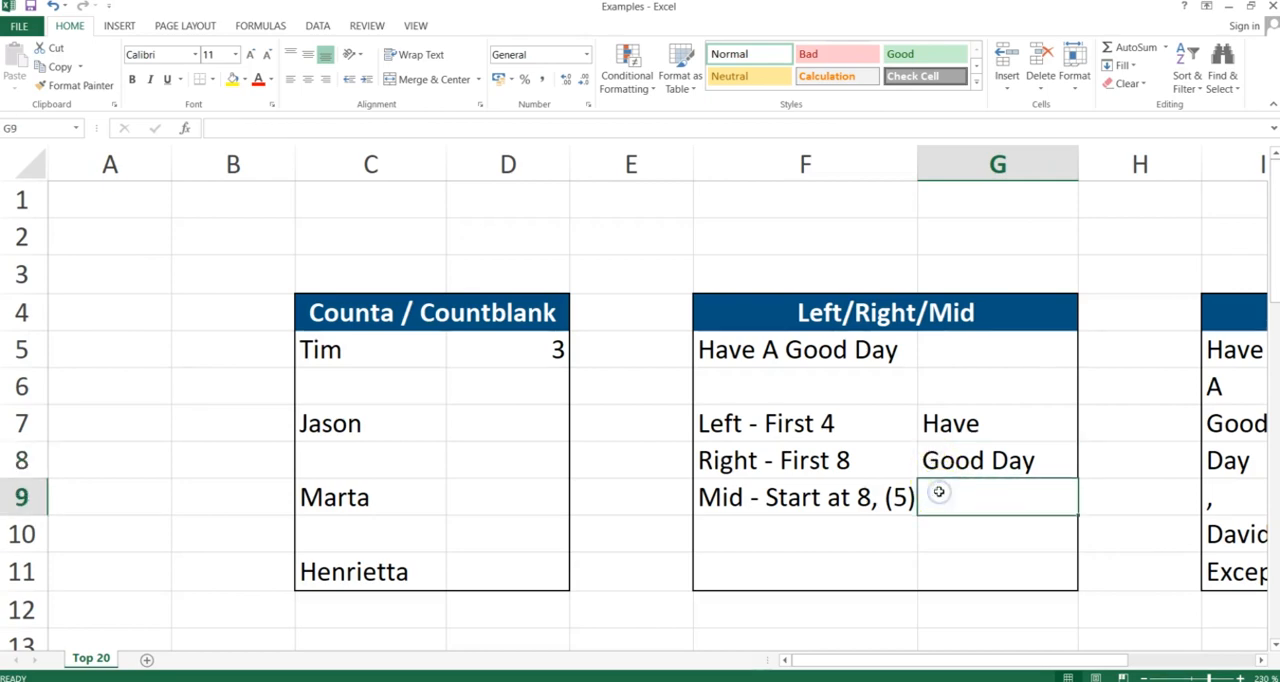
text(=m)
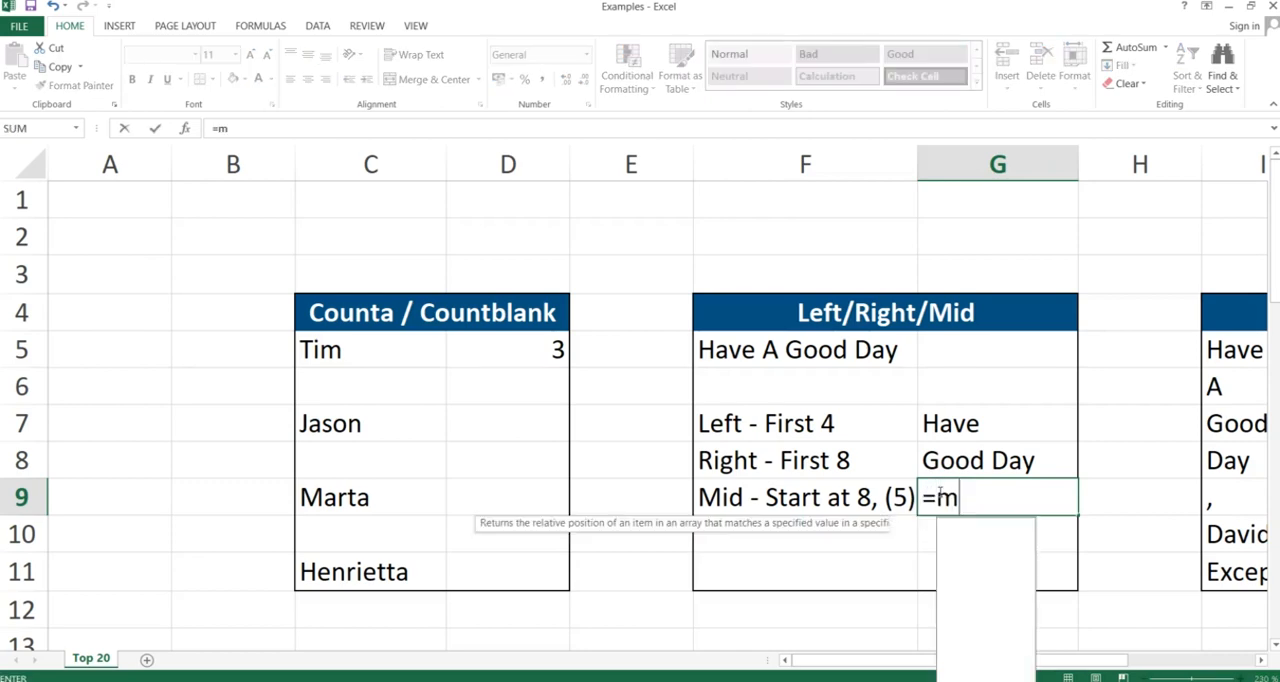
text(id()
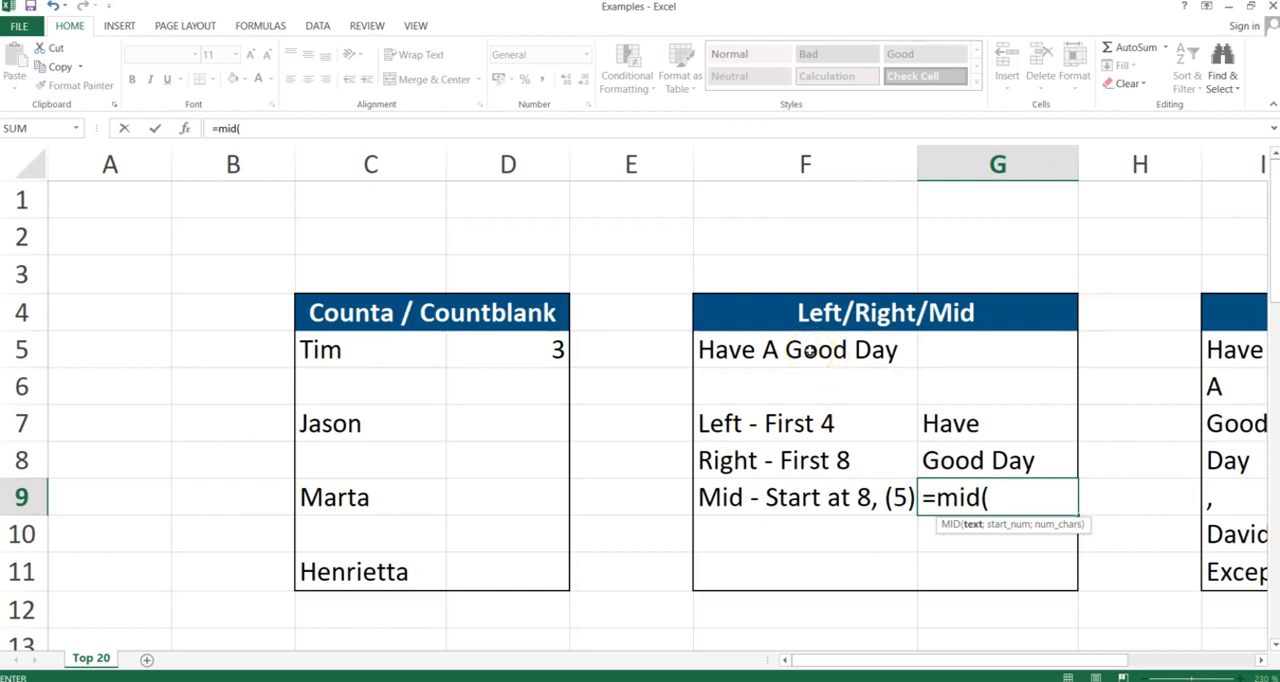
click(810, 351)
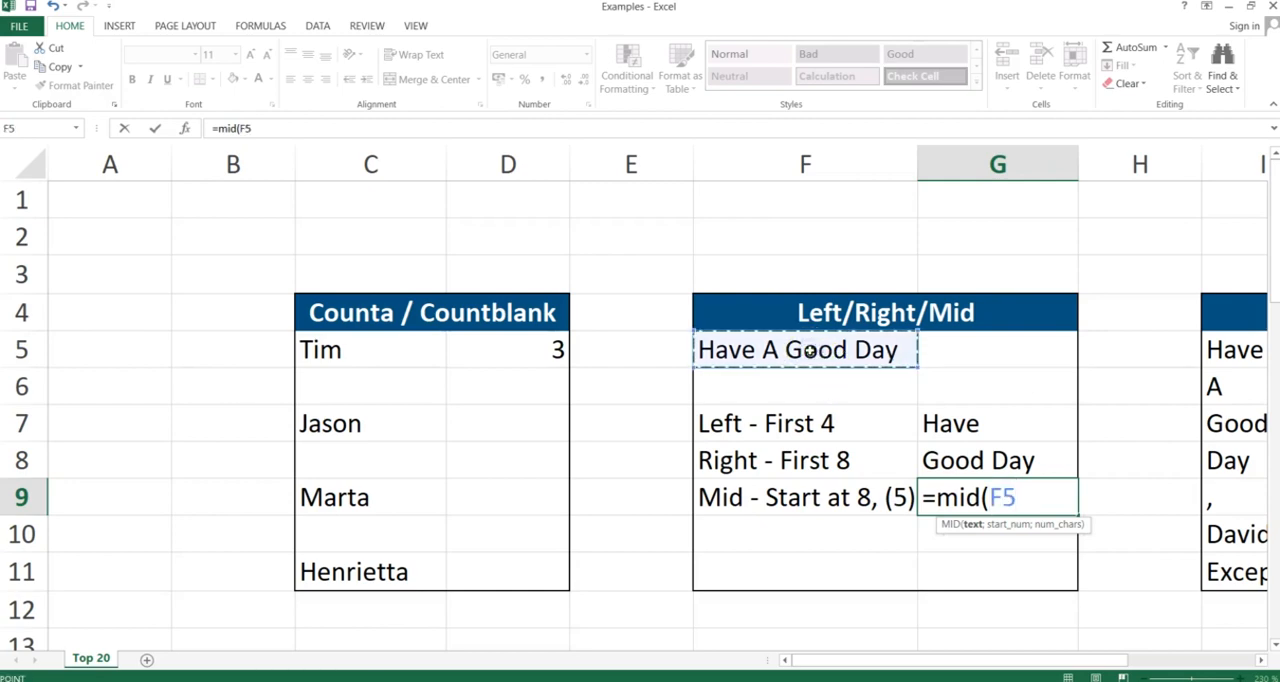
text(;)
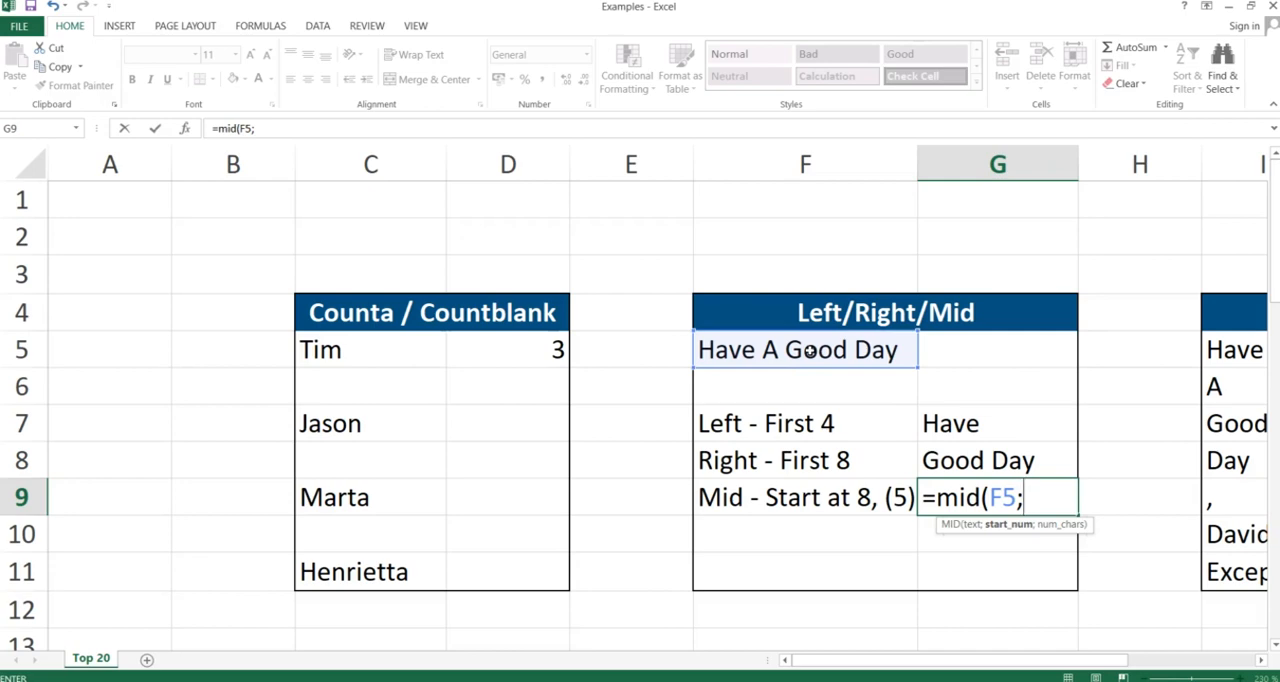
text(8;)
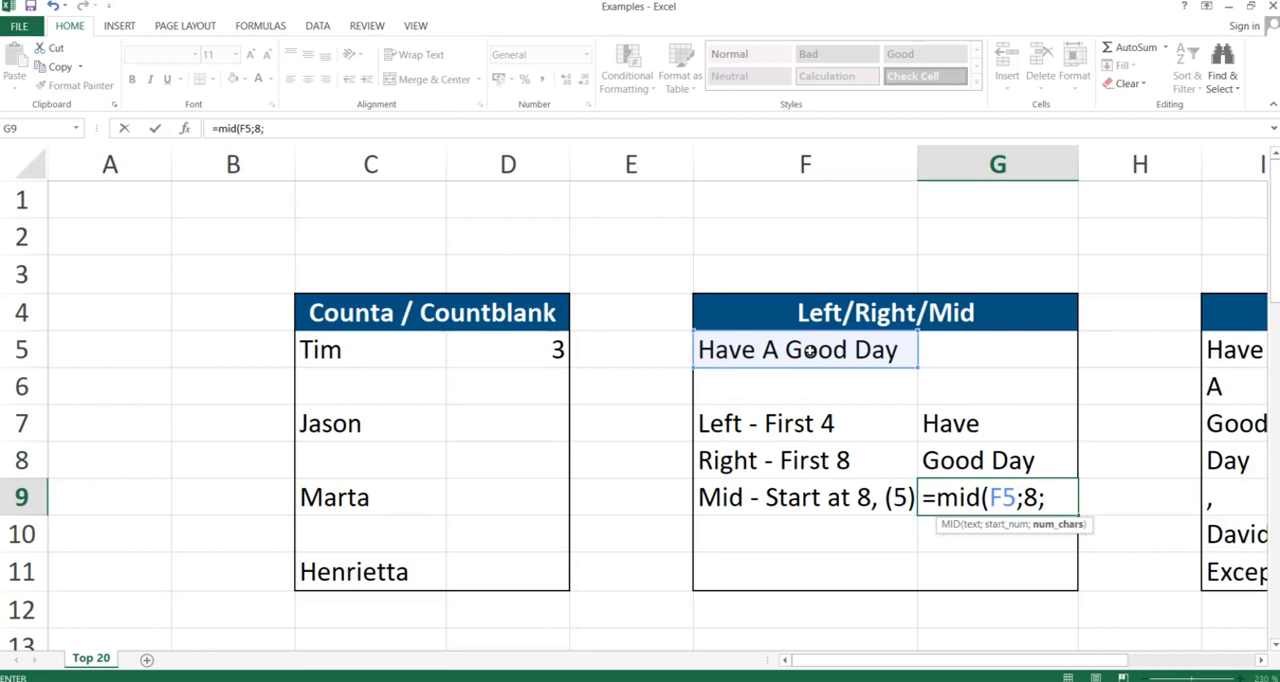
text(5))
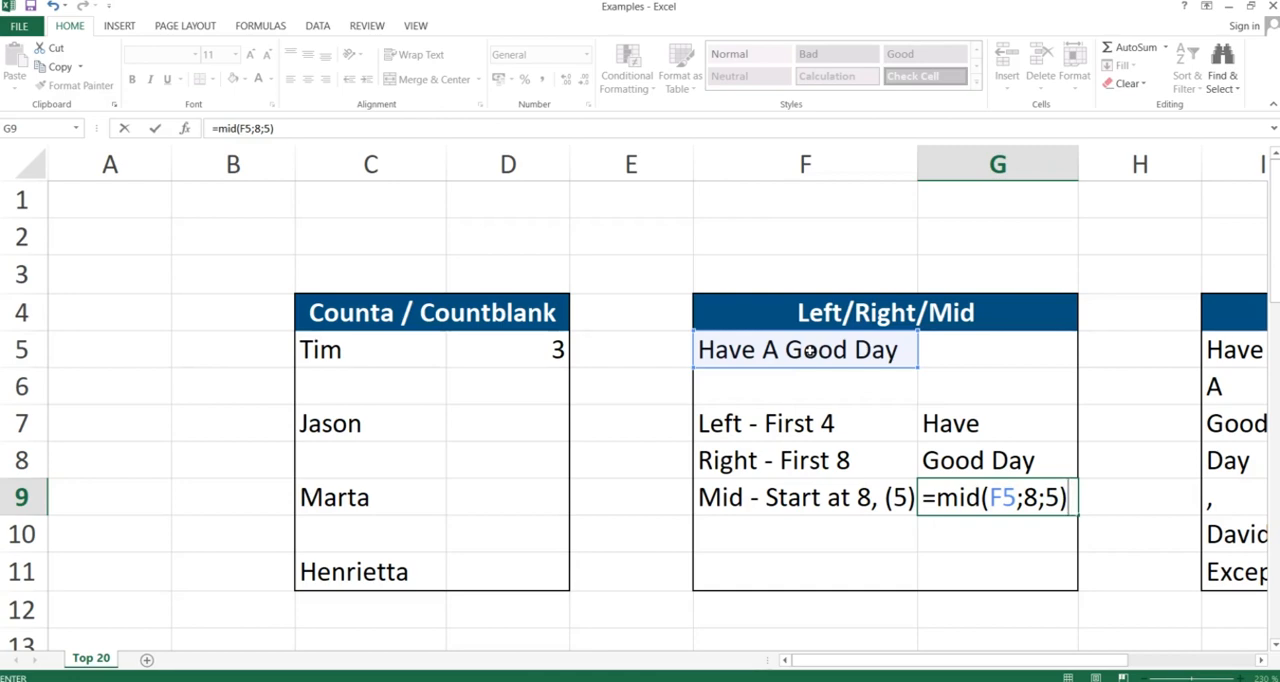
key(Return)
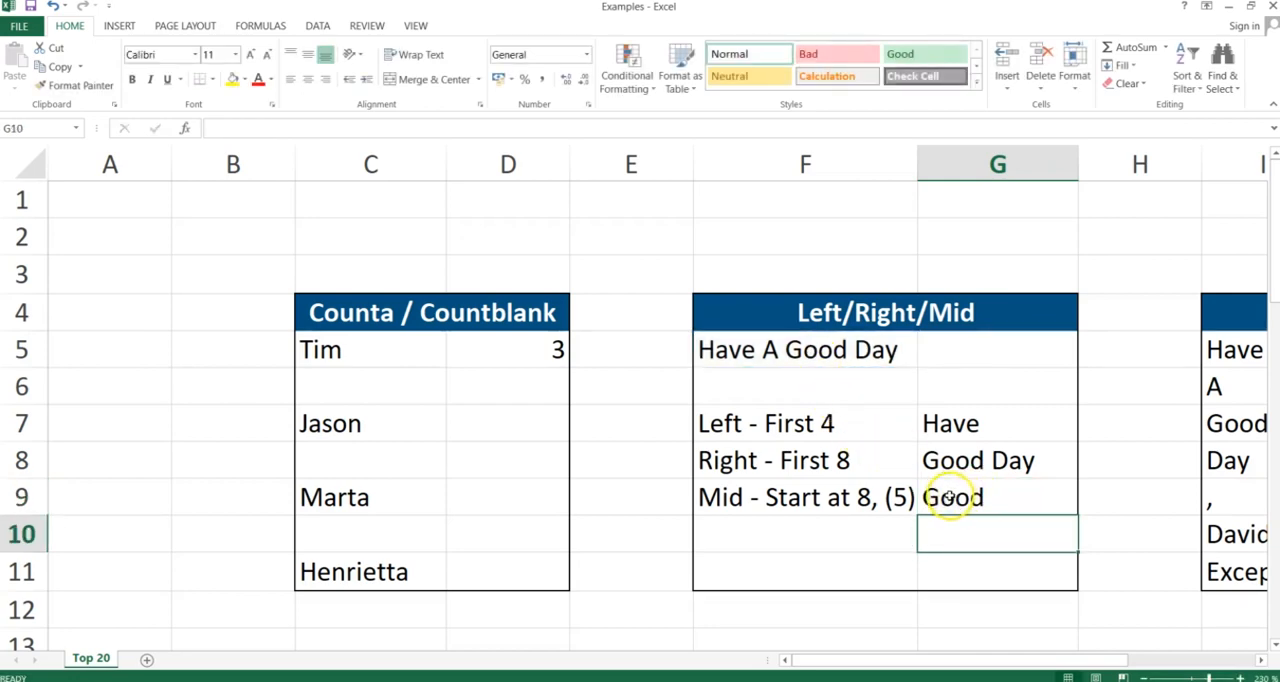
Reopen the MID formula in G9 to review its arguments
double_click(948, 497)
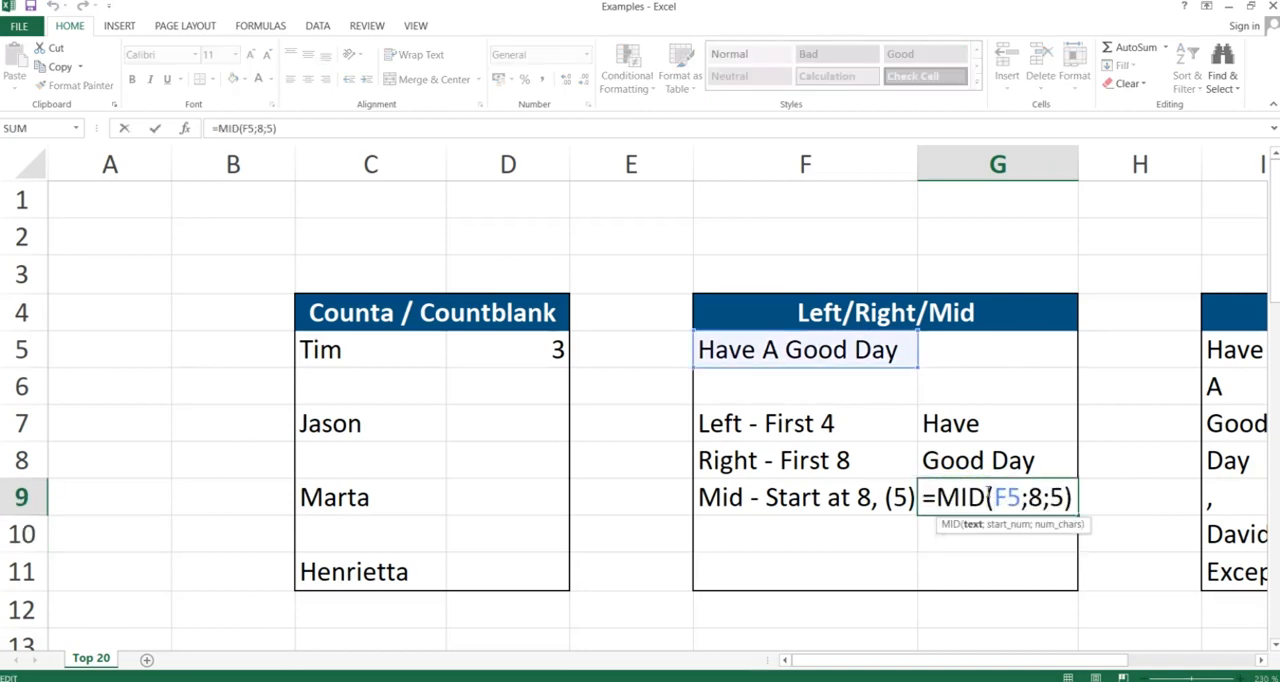
key(Return)
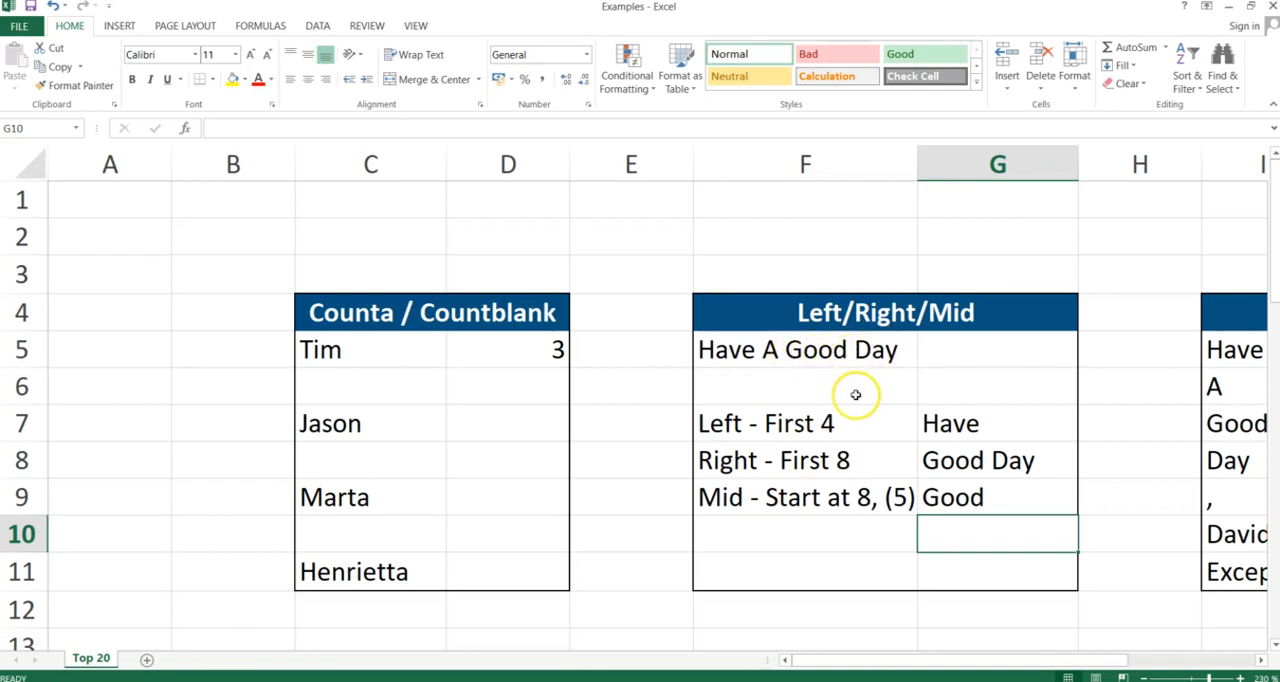
click(956, 500)
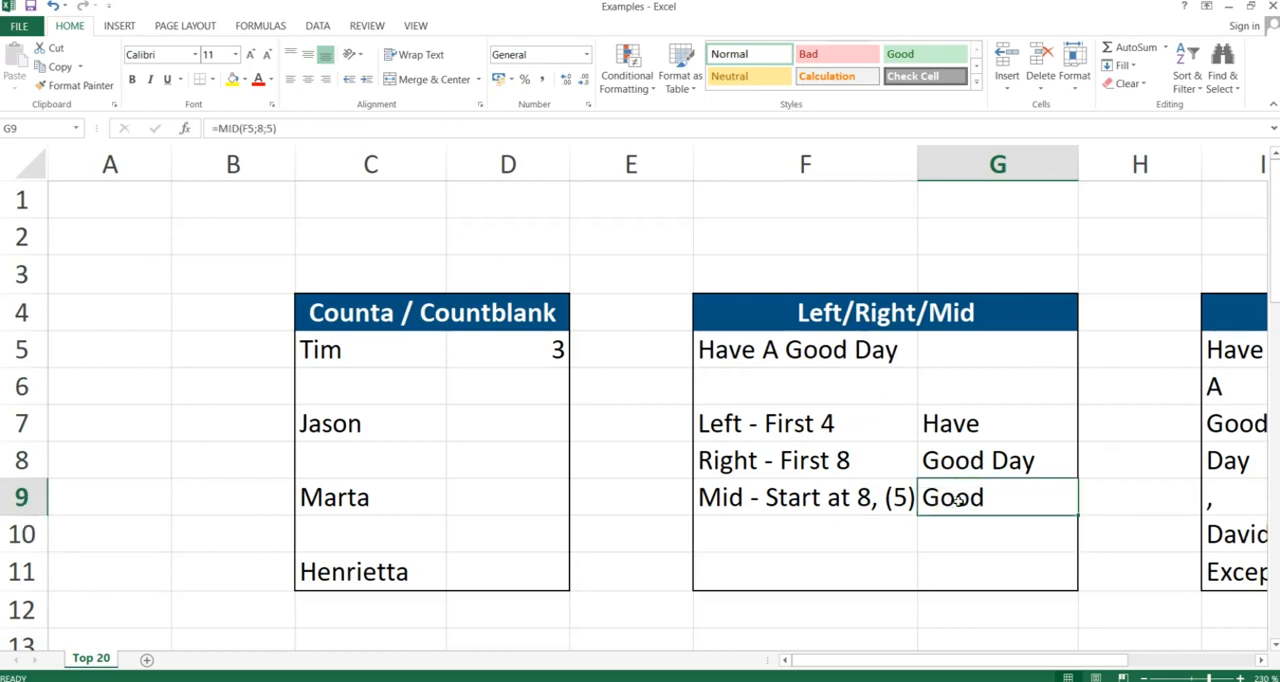
Switch to the slide presentation, advance to the next slide, and return to the workbook
key(alt+Tab)
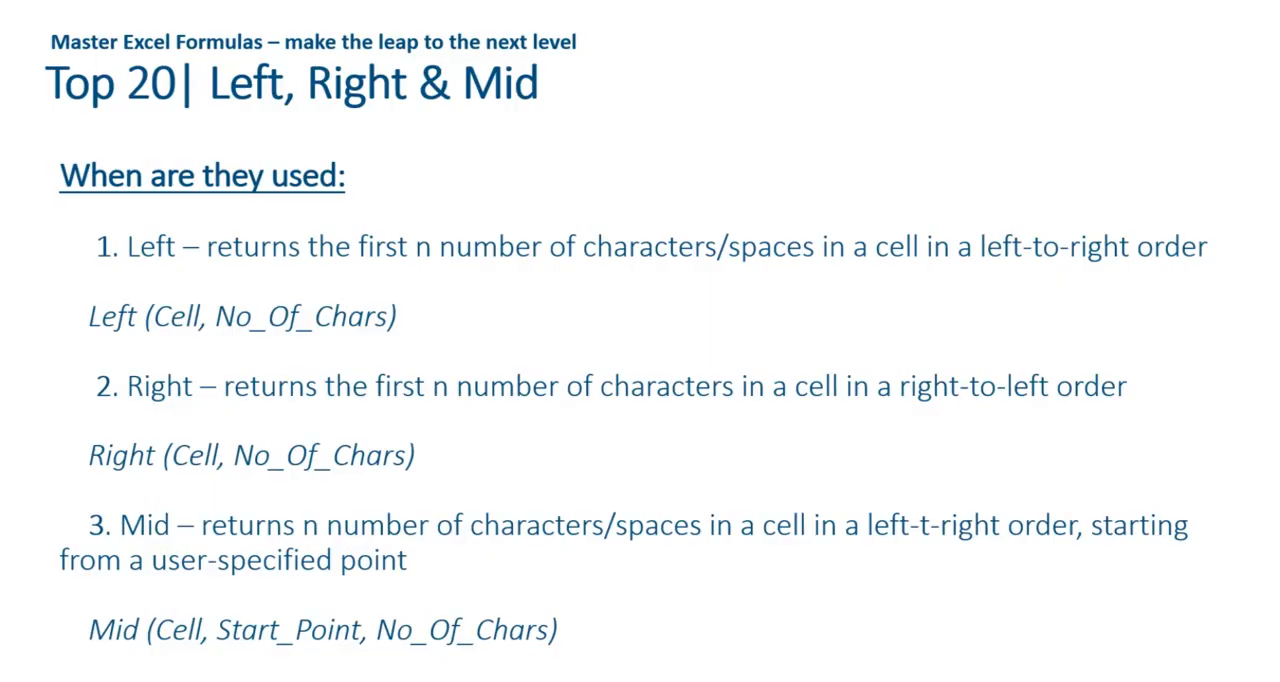
key(Right)
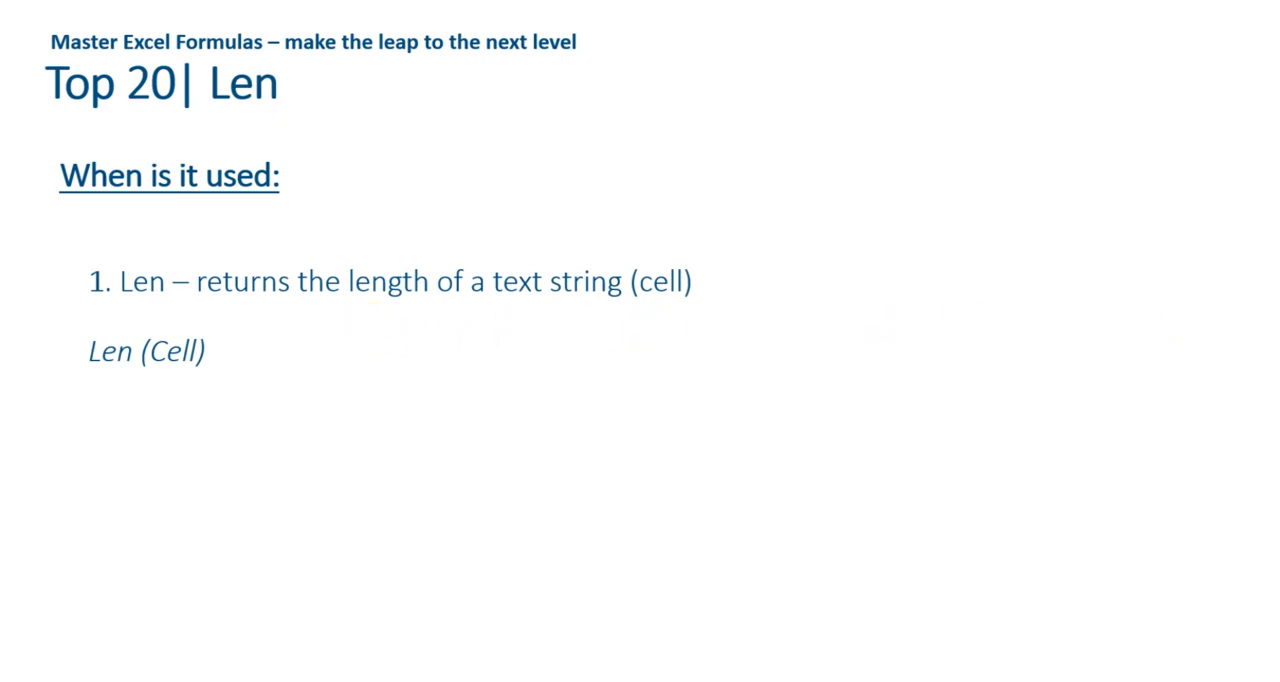
key(alt+Tab)
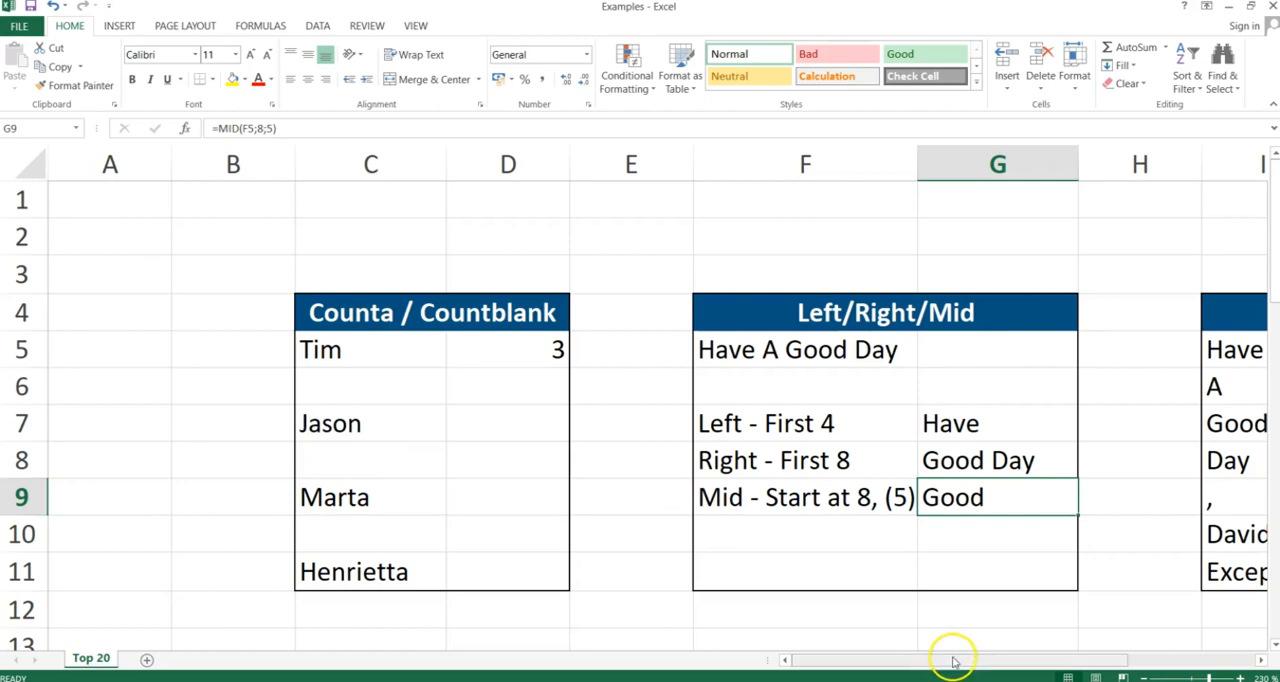
Enter a LEN formula in J5 that counts the characters of I5 in the Len table
drag(953, 660, 1089, 654)
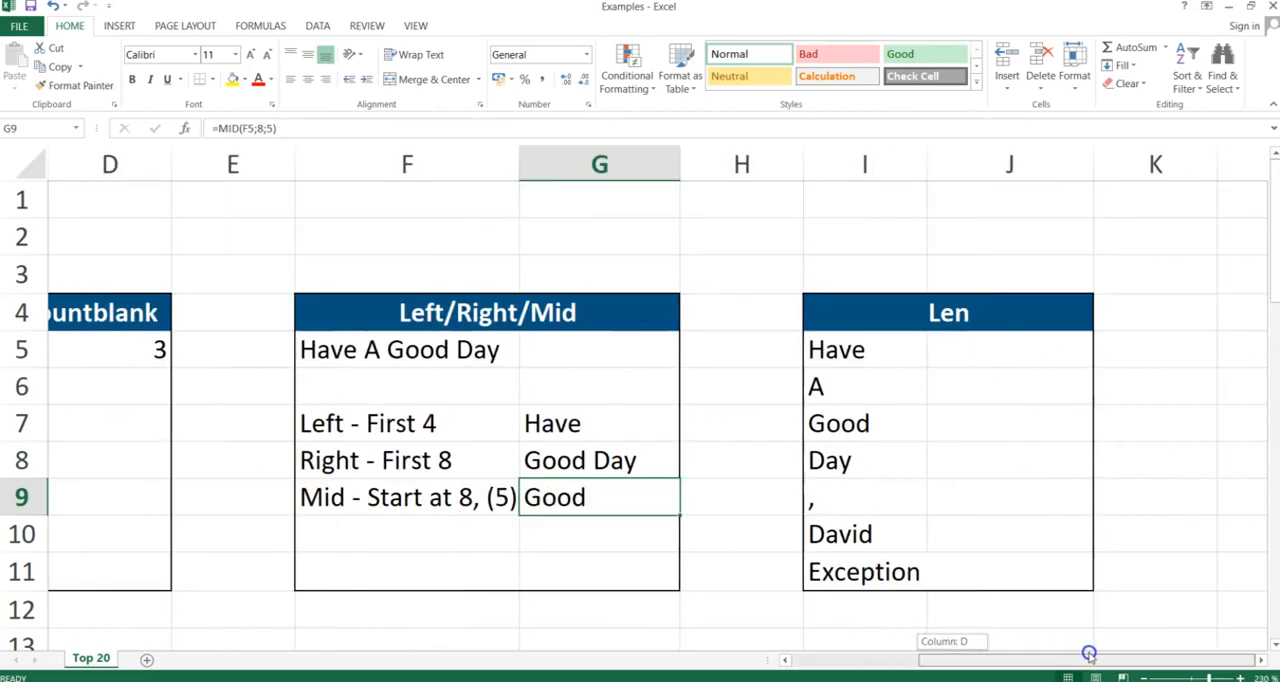
click(1031, 354)
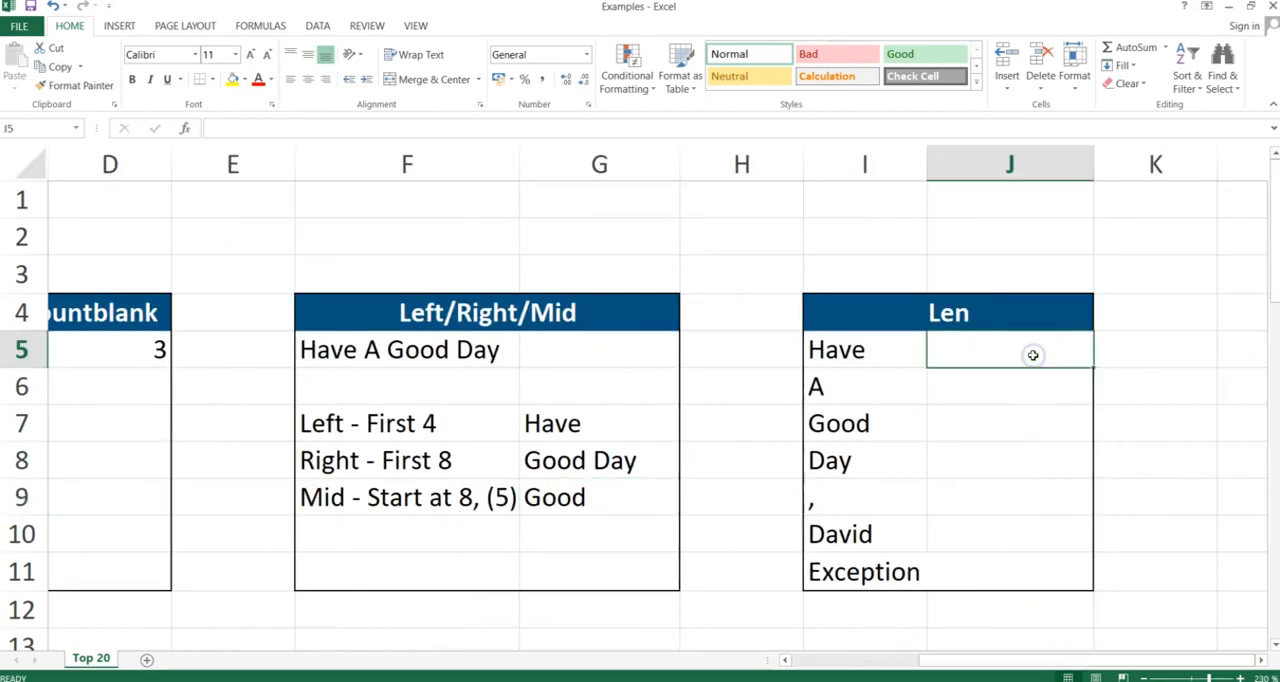
text(=len()
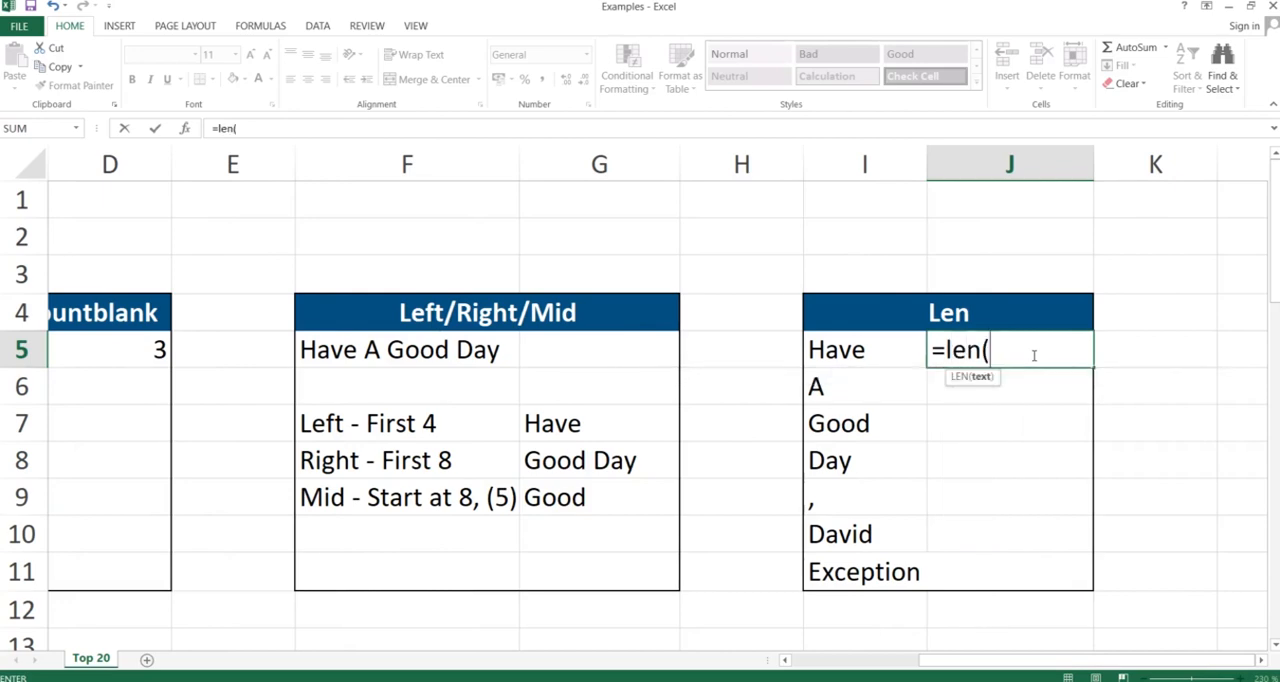
key(Left)
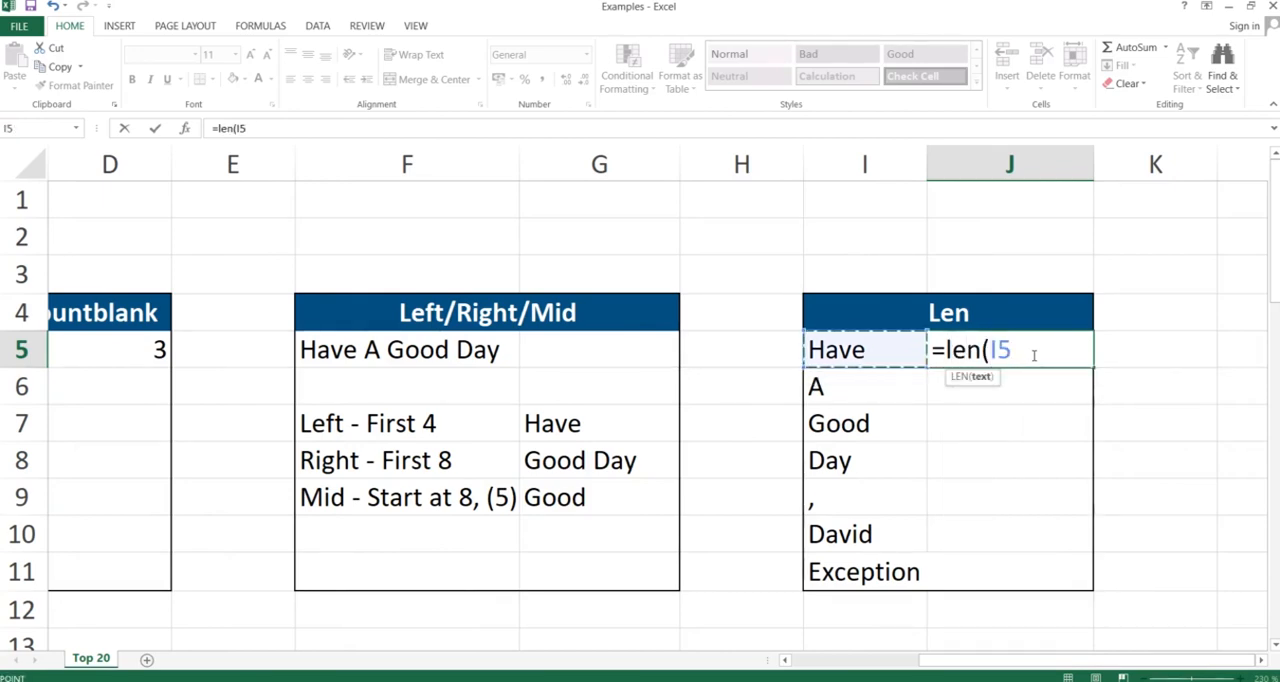
text())
key(Return)
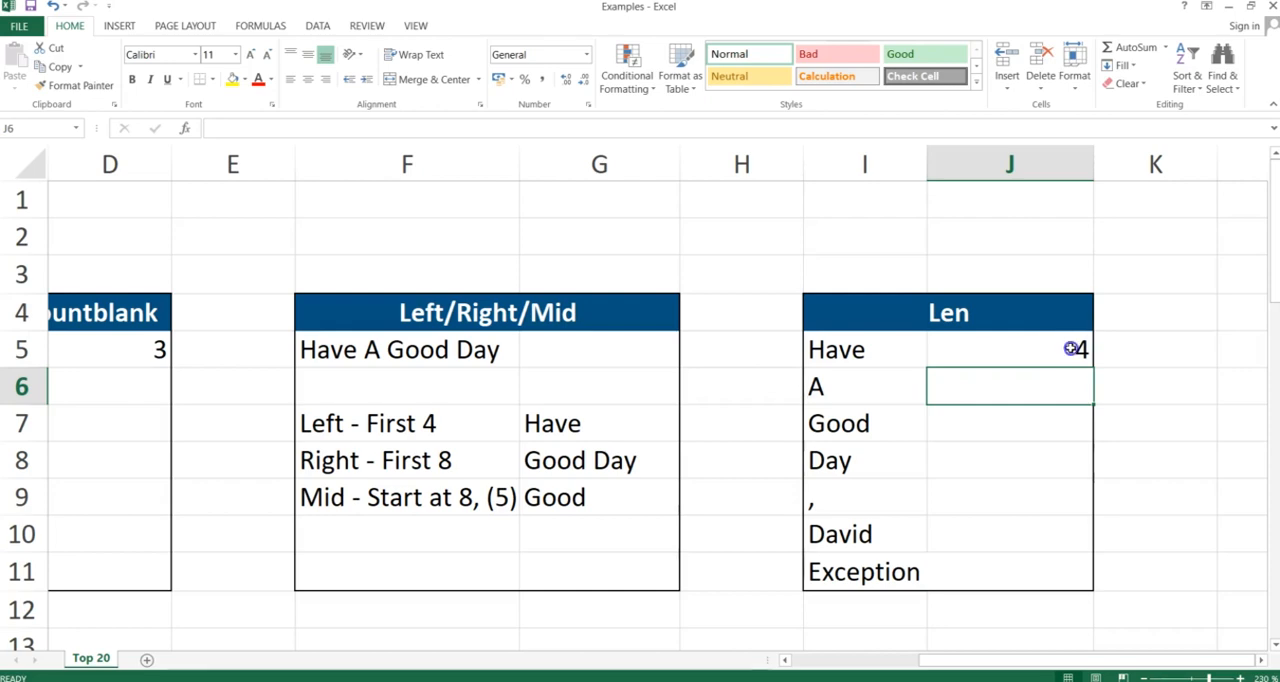
Copy J5's LEN formula down through J11 using Paste Special with Formulas
click(1070, 348)
key(ctrl+c)
key(shift+Down)
key(shift+Down)
key(shift+Down)
key(shift+Down)
key(shift+Down)
key(shift+Down)
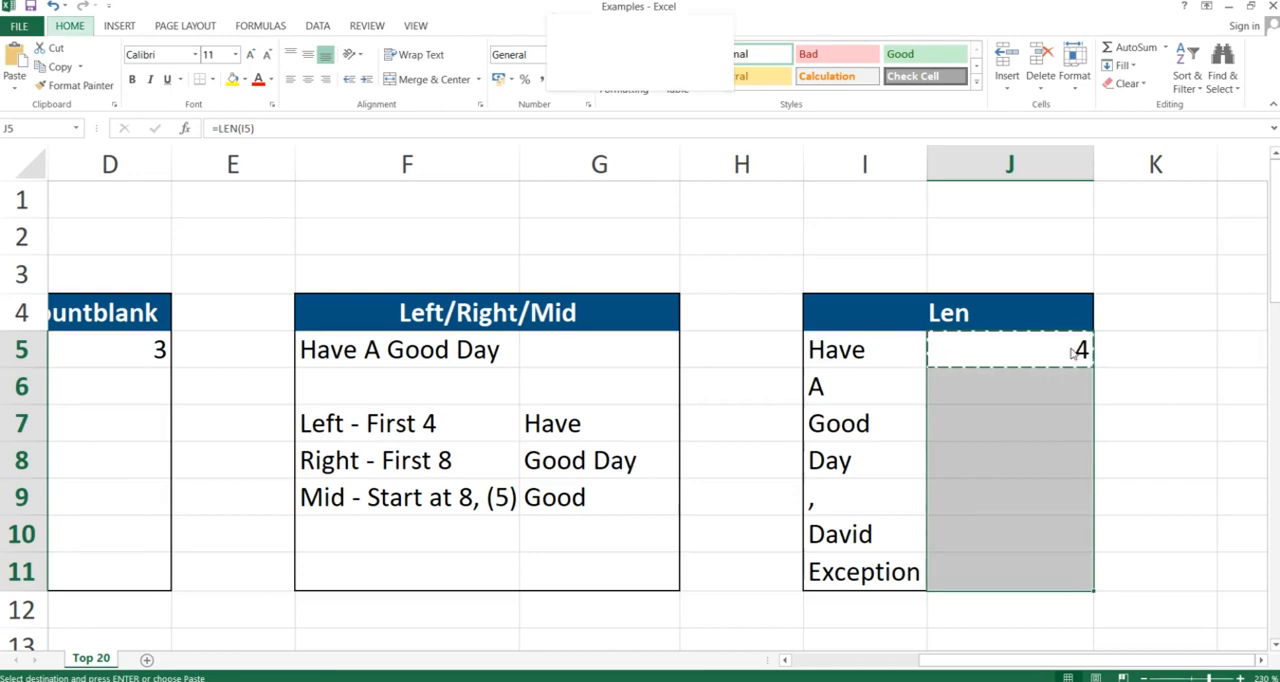
key(ctrl+alt+v)
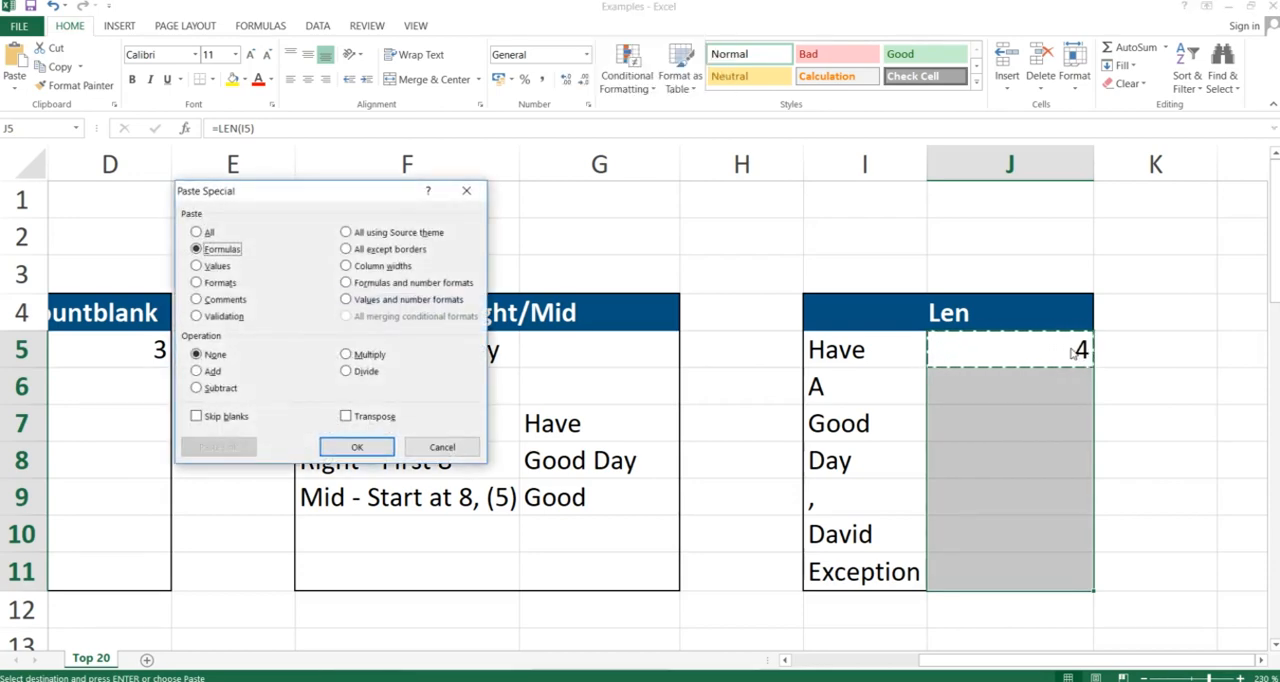
key(Return)
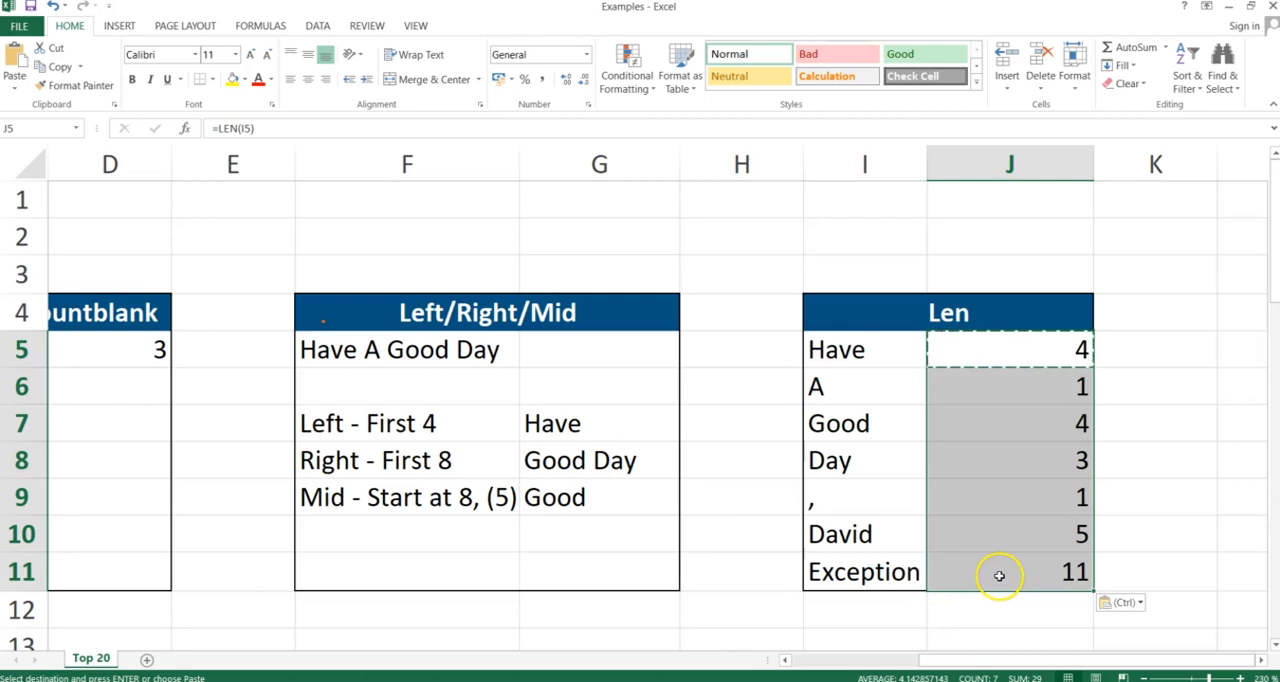
Inspect the copied formula in J11 and switch to the slide presentation
click(1050, 573)
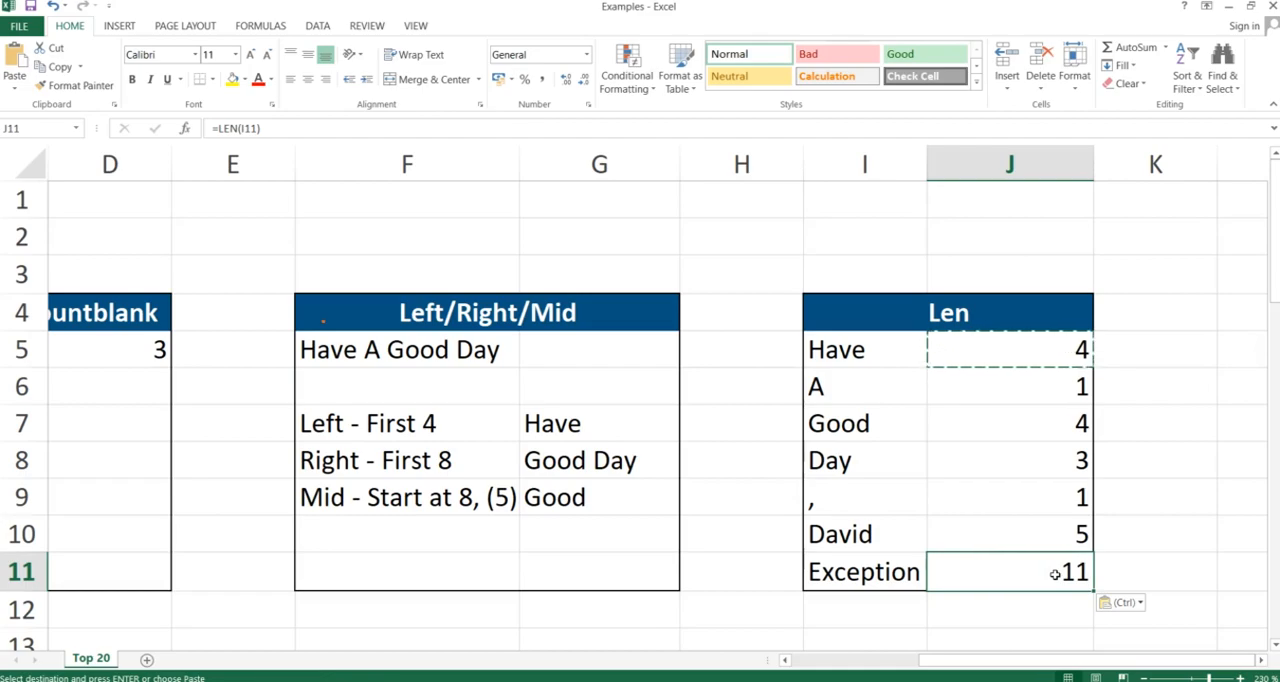
key(alt+Tab)
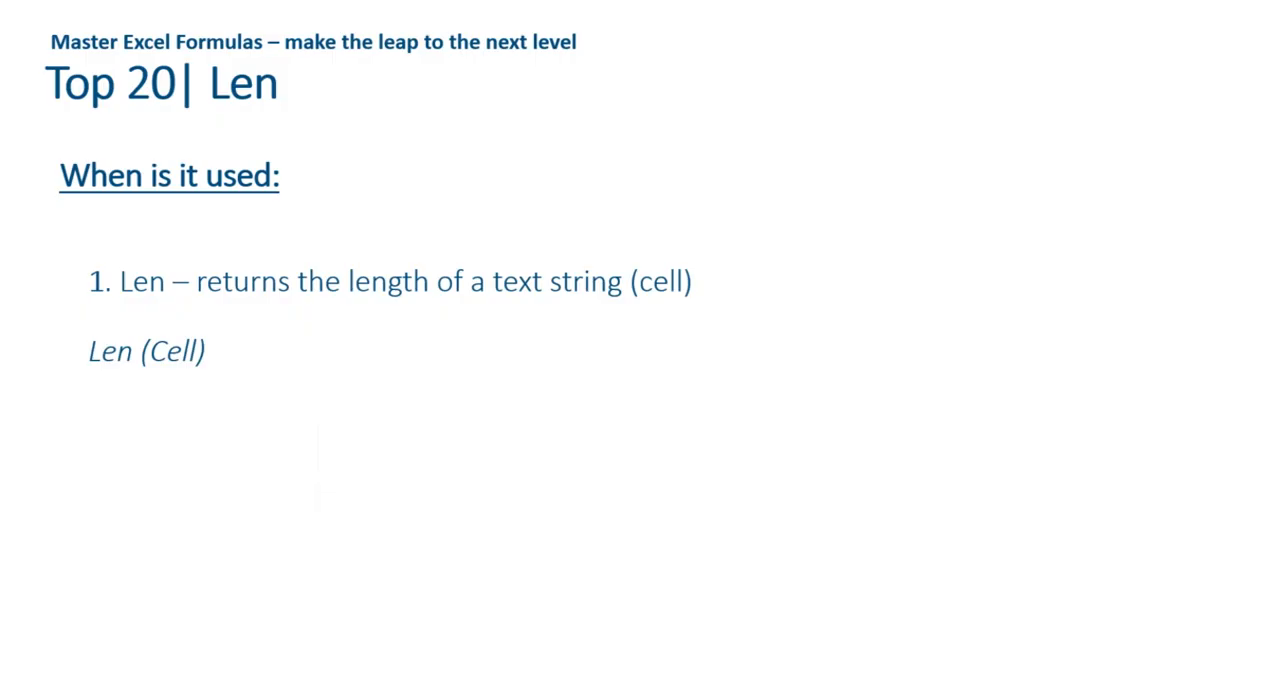
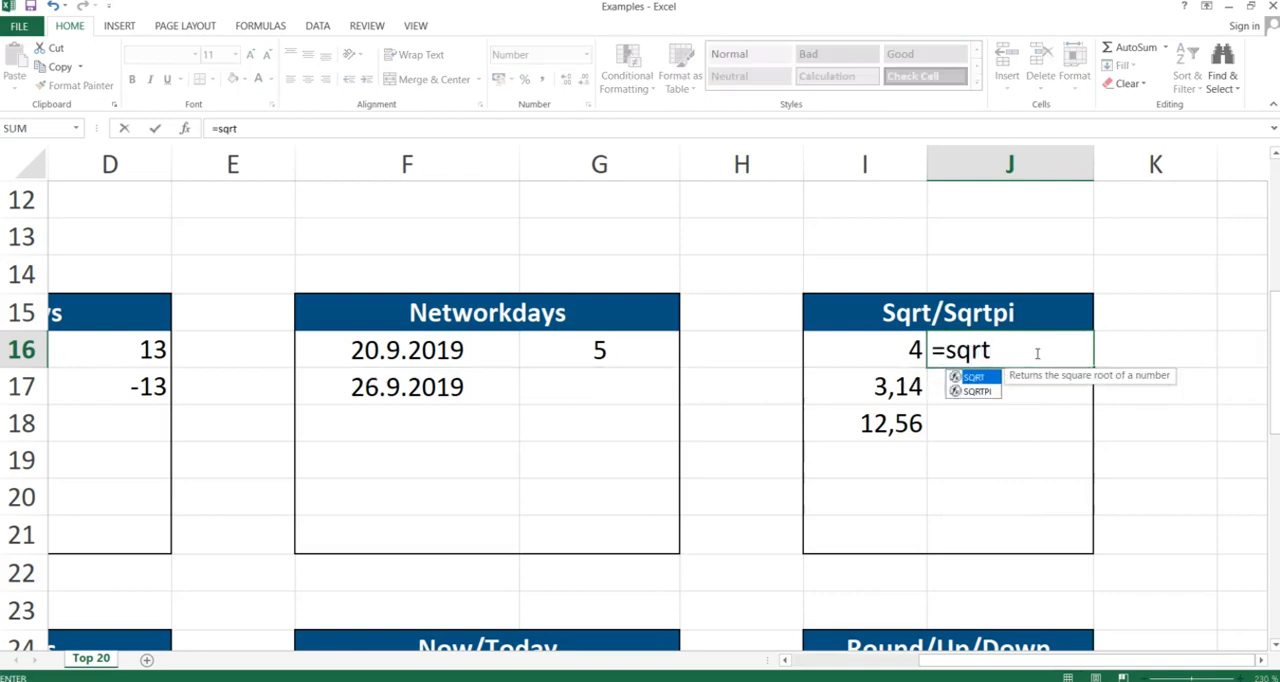
Enter a SQRT formula in J16 taking the square root of I16 and remove its decimal places
text(()
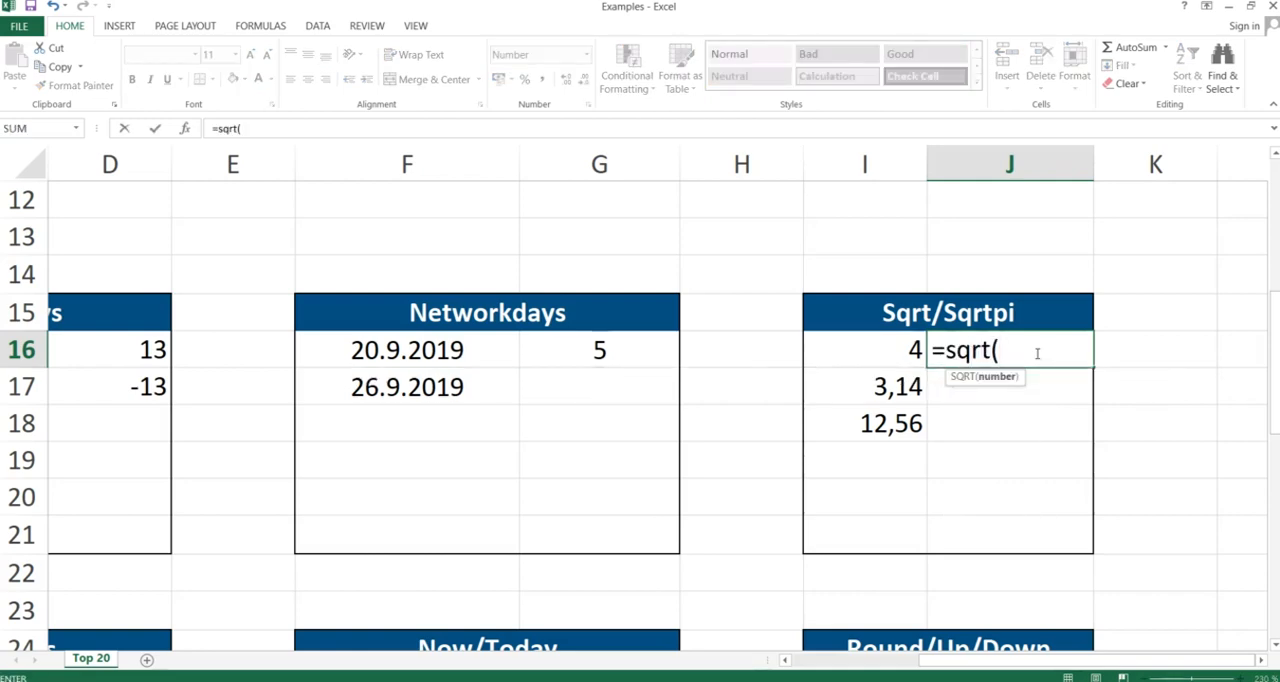
key(Left)
text())
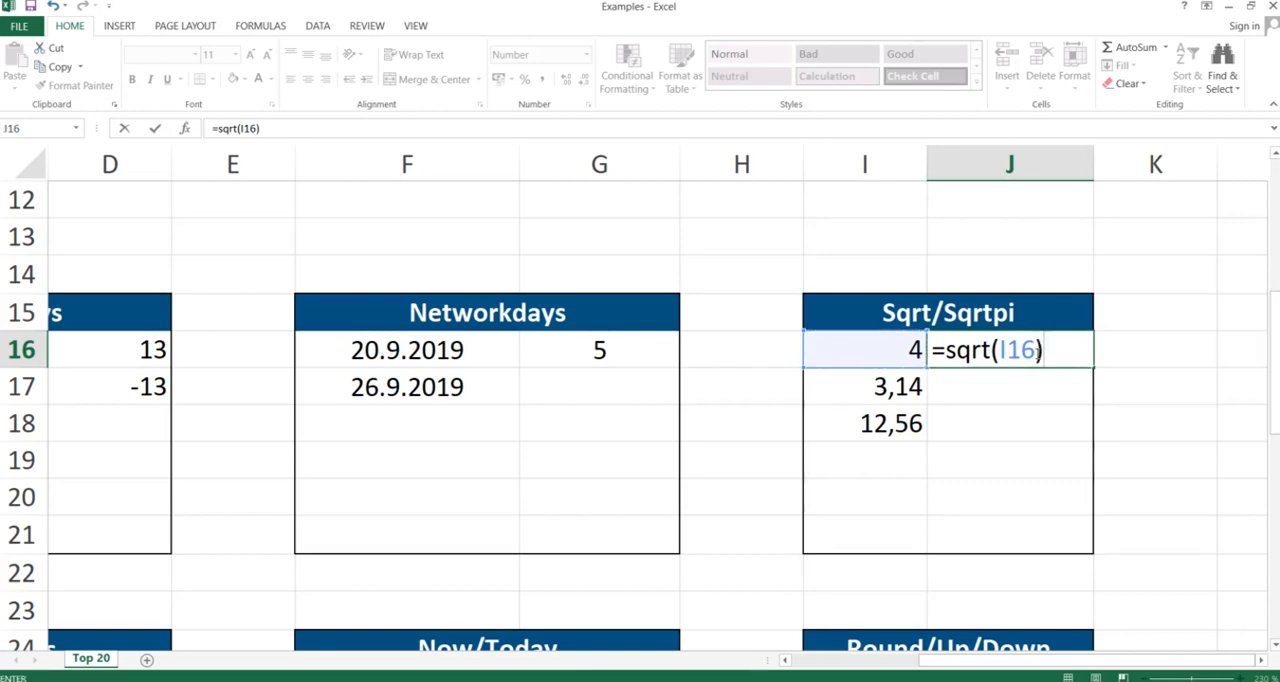
key(Return)
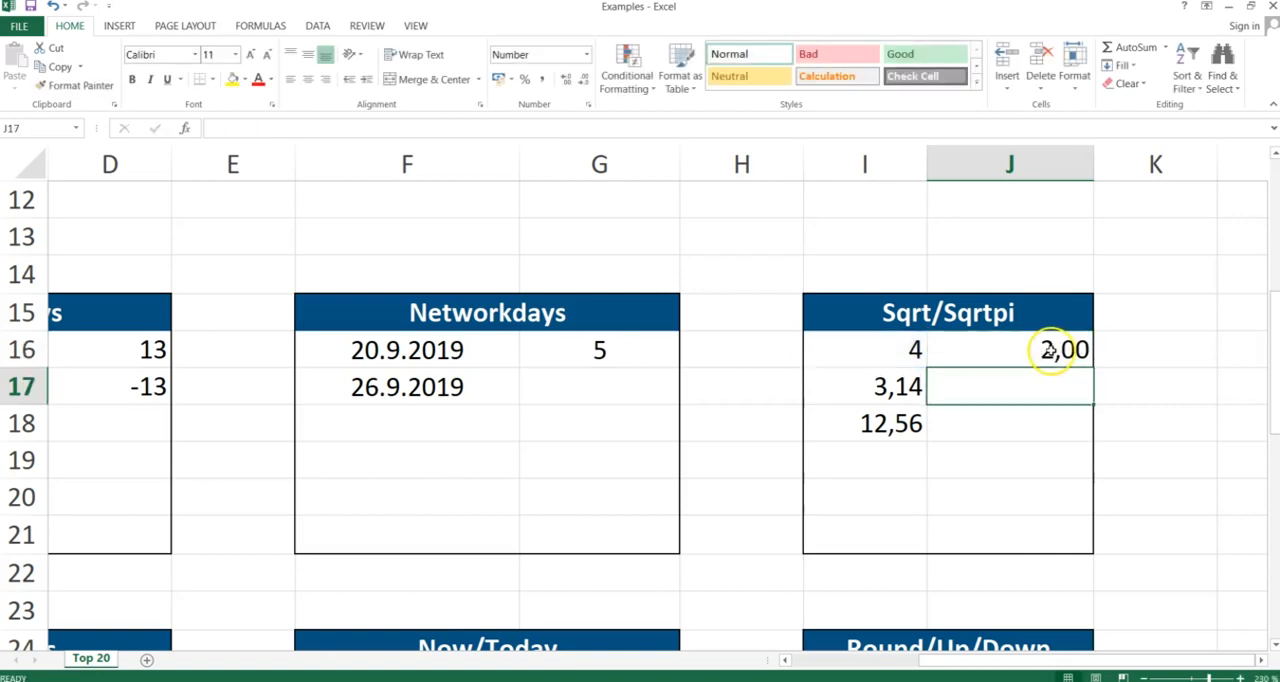
click(1054, 349)
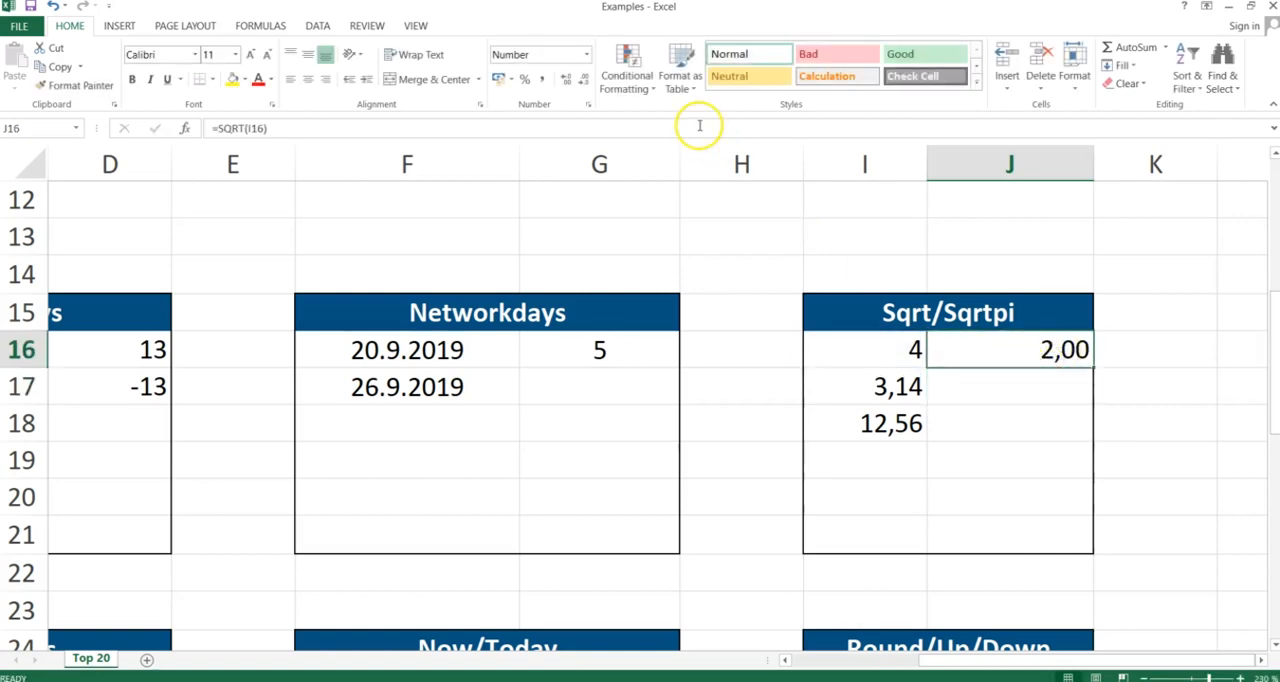
click(586, 80)
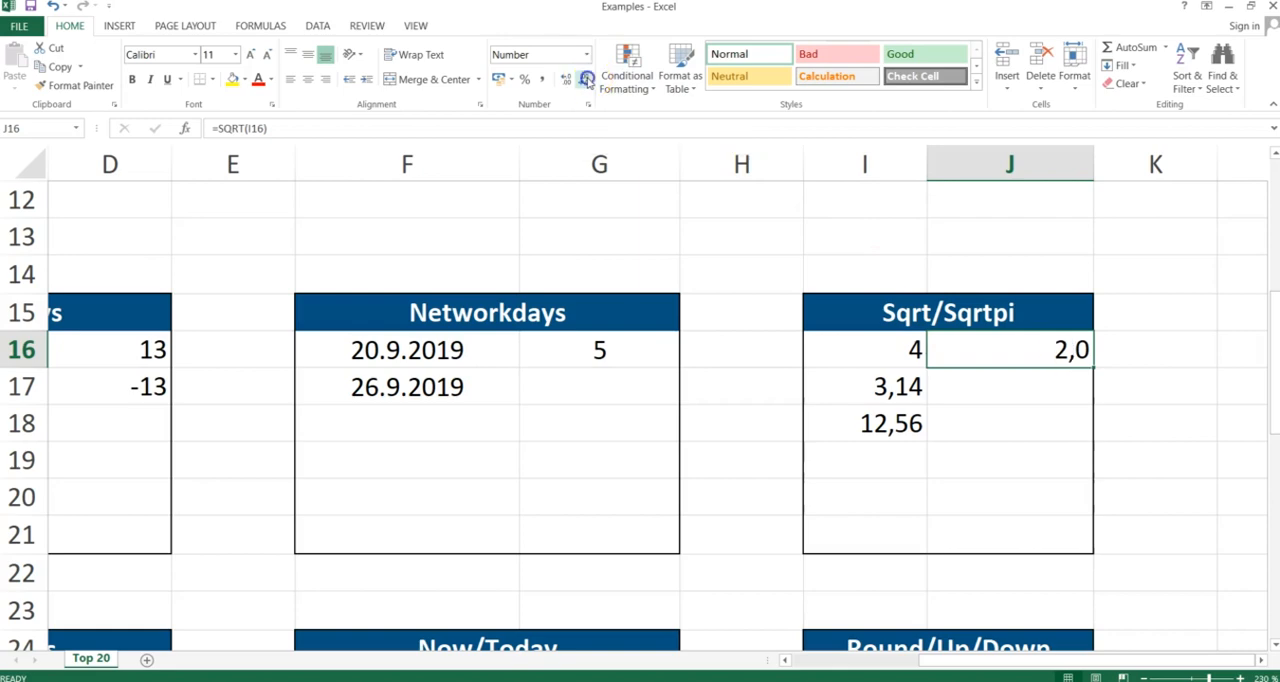
click(586, 80)
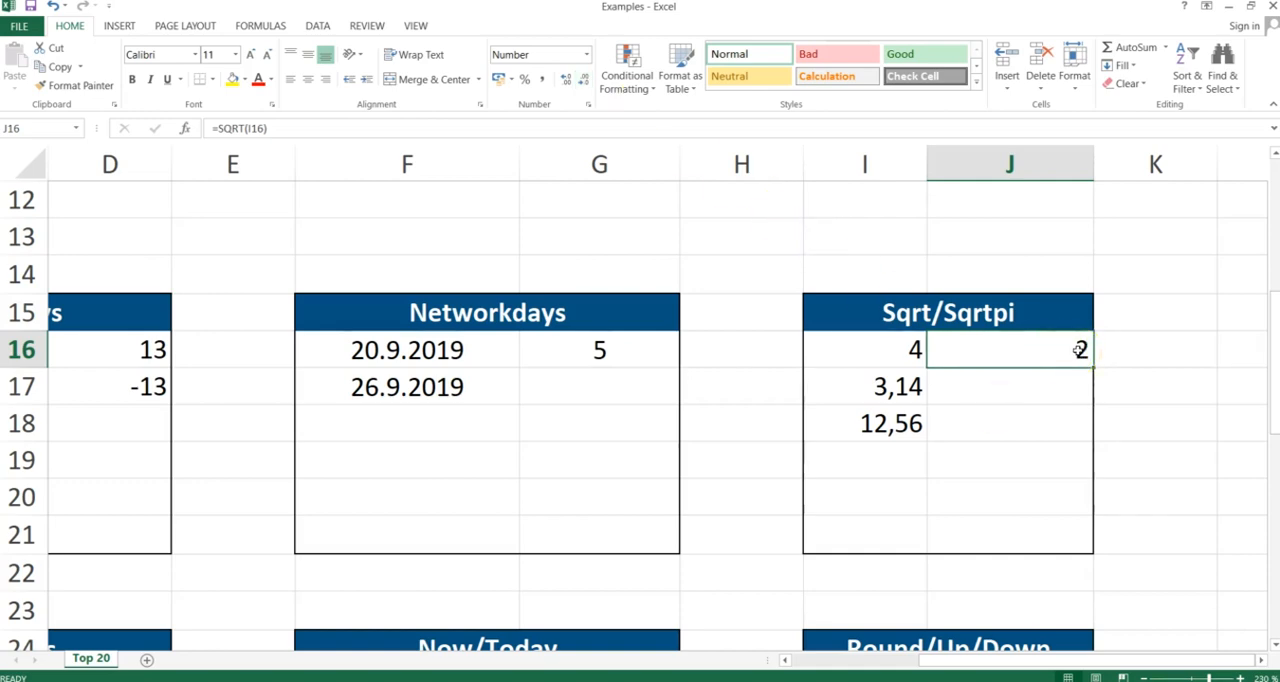
Copy J16's SQRT formula down through J18 using Paste Special with Formulas
key(ctrl+c)
key(Down)
key(shift+Down)
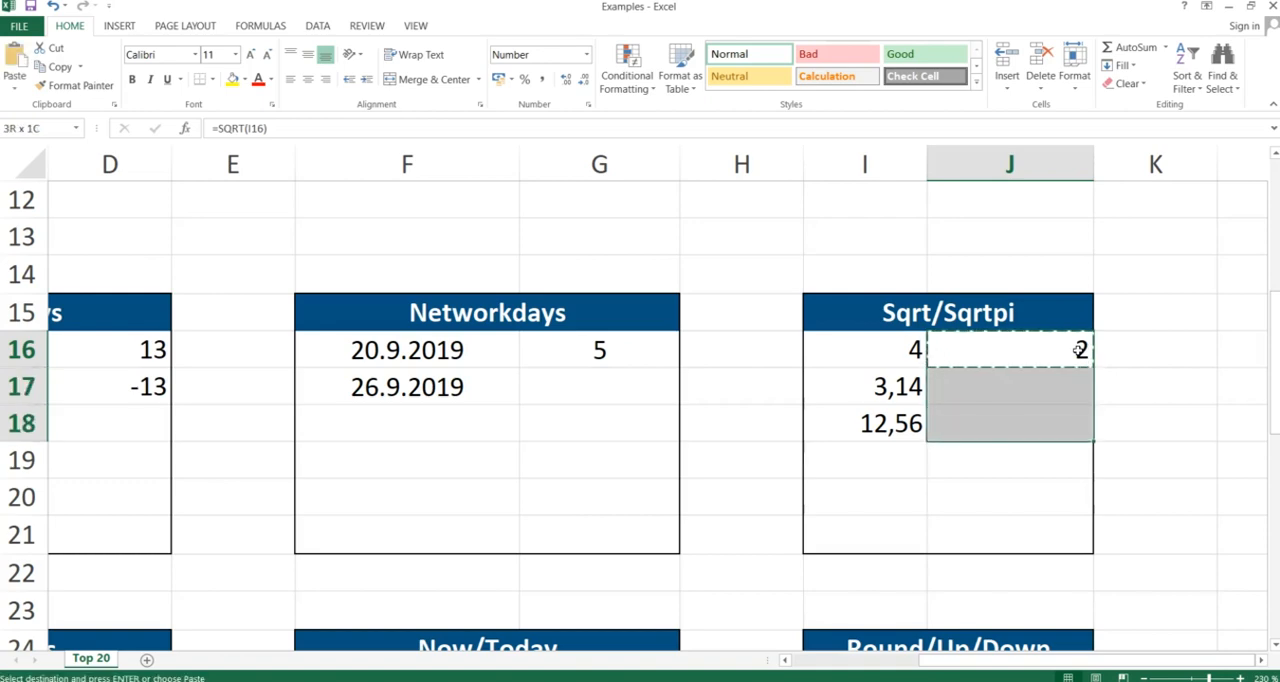
key(ctrl+alt+v)
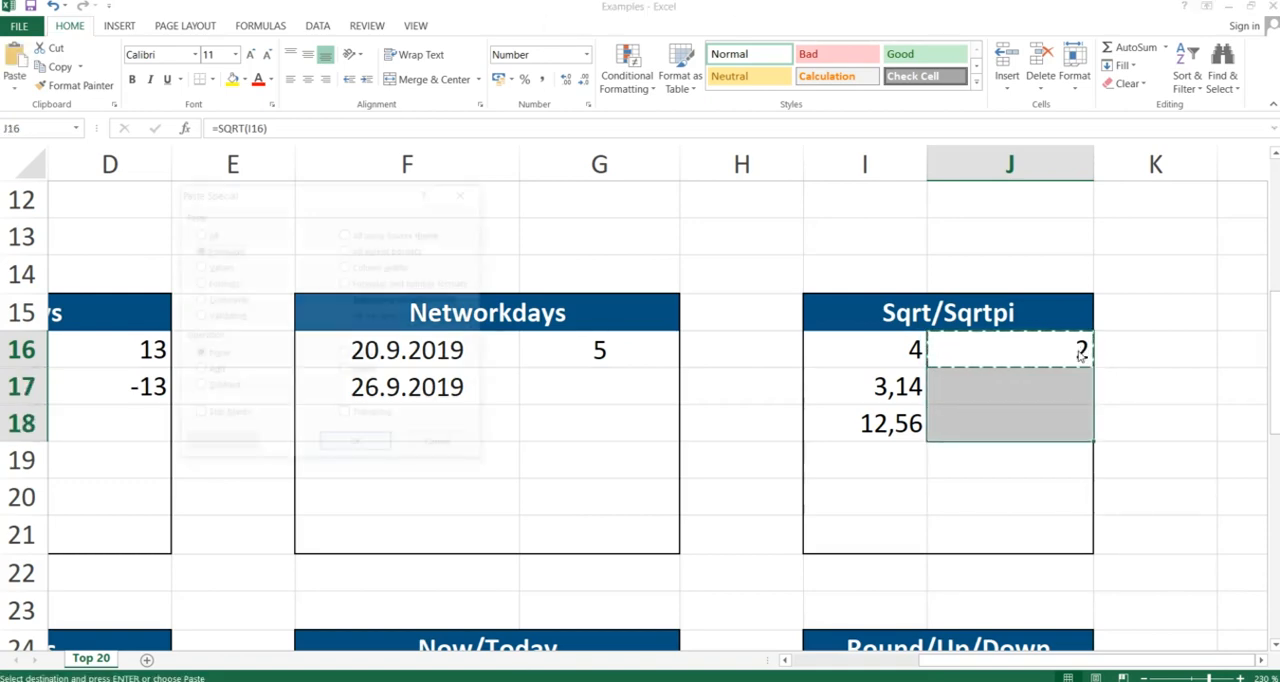
key(f)
key(Return)
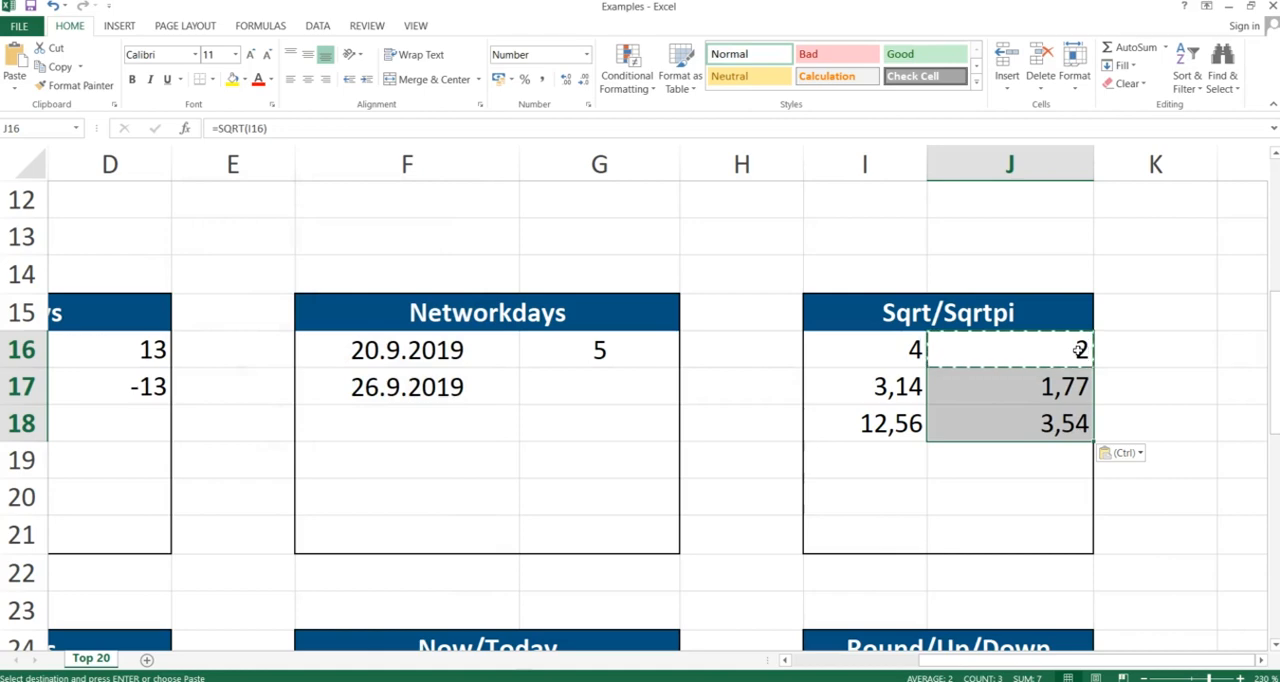
Clear the SQRT formulas from J16 through J18
click(1053, 390)
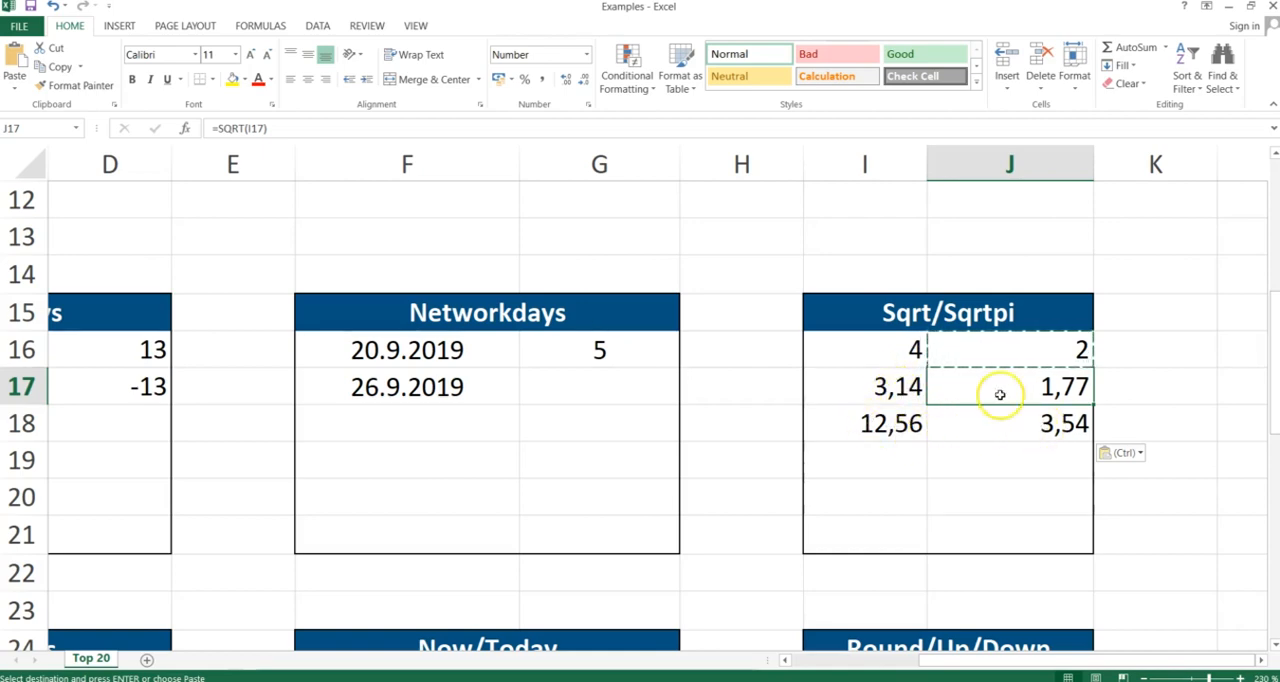
drag(1016, 353, 1020, 417)
key(Delete)
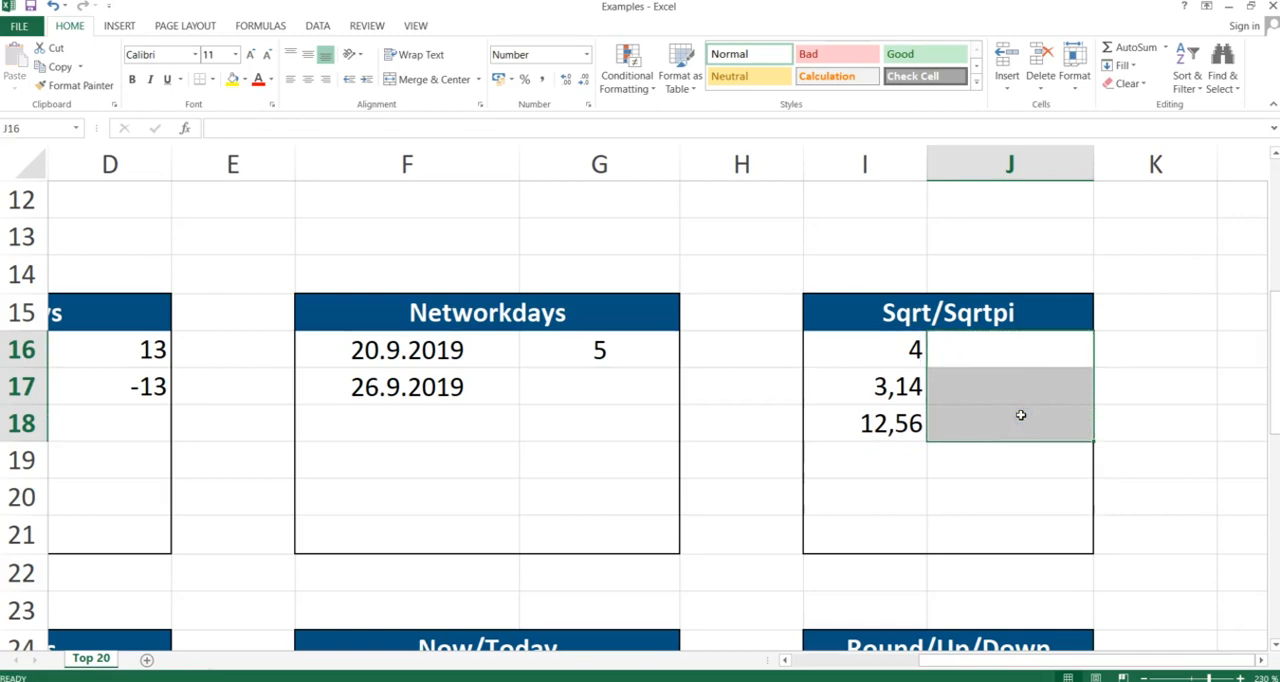
Enter a SQRTPI formula in J18 that takes I18 as its number
click(1033, 353)
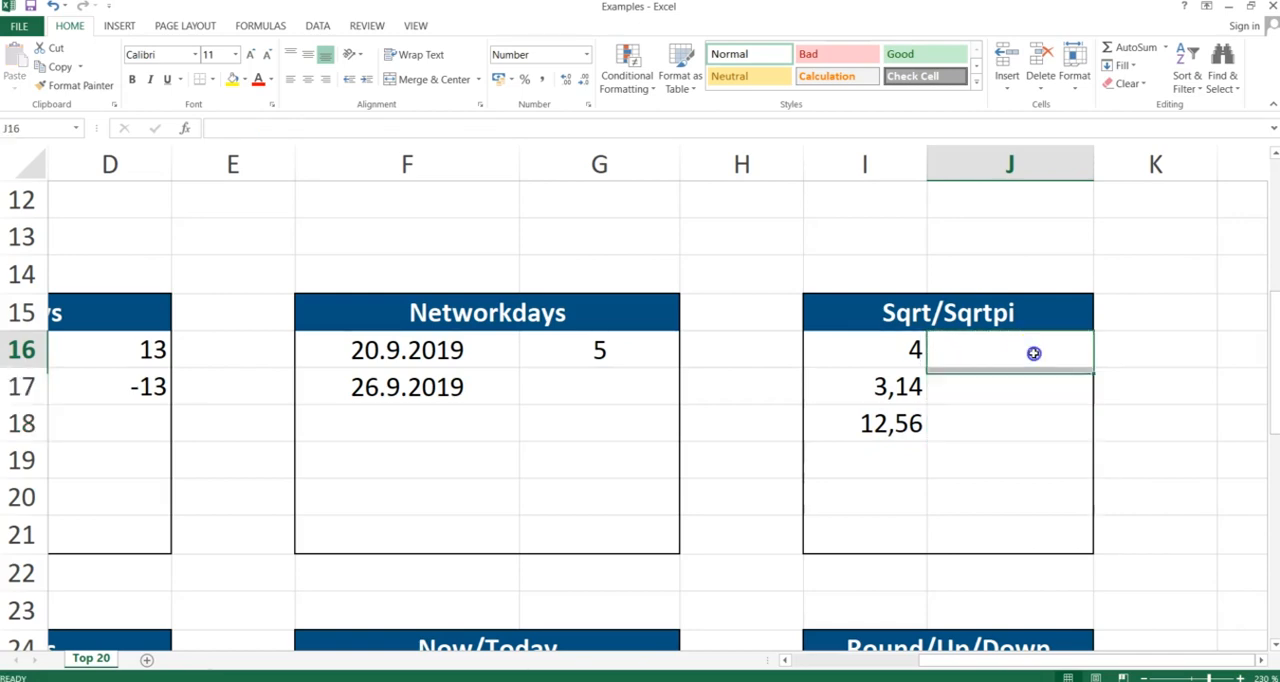
click(1017, 415)
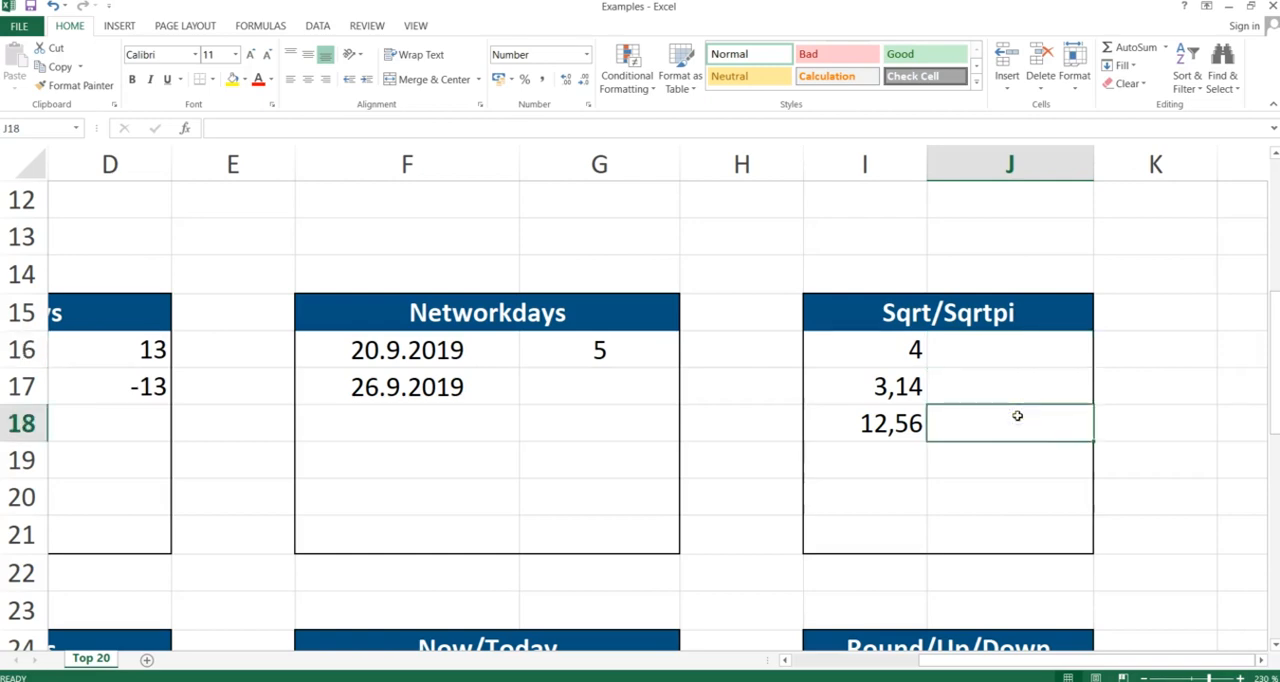
text(=sqrt)
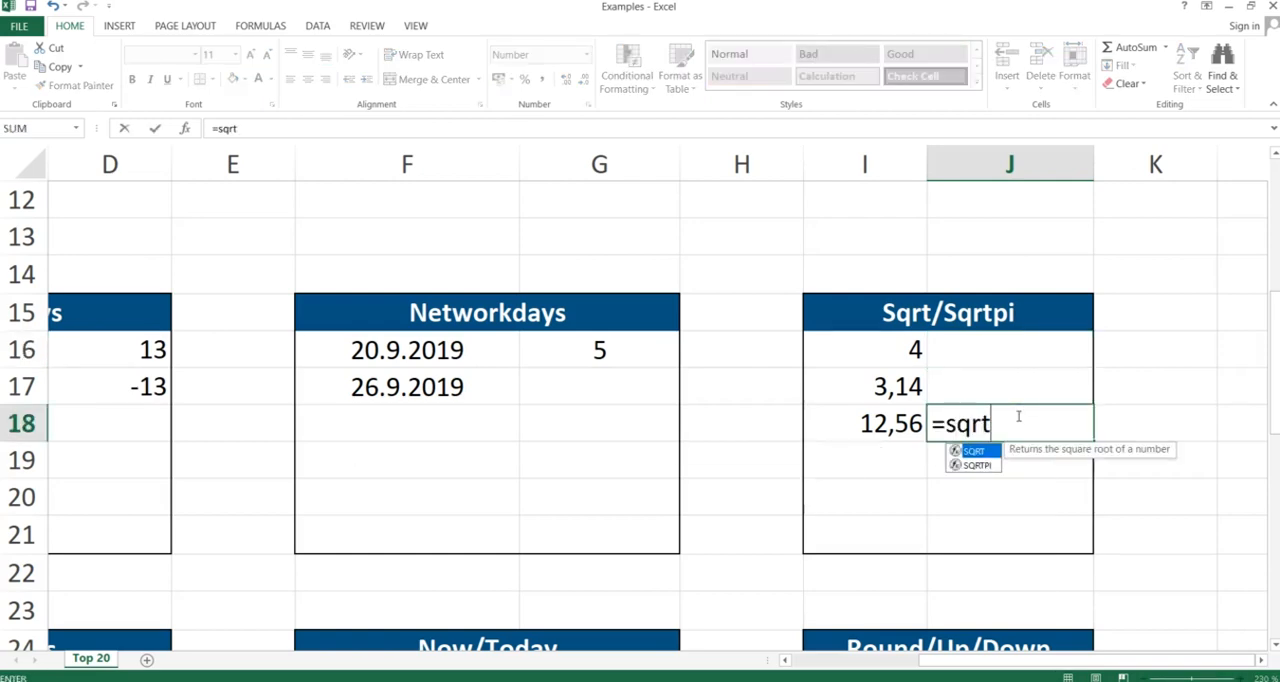
text(pi()
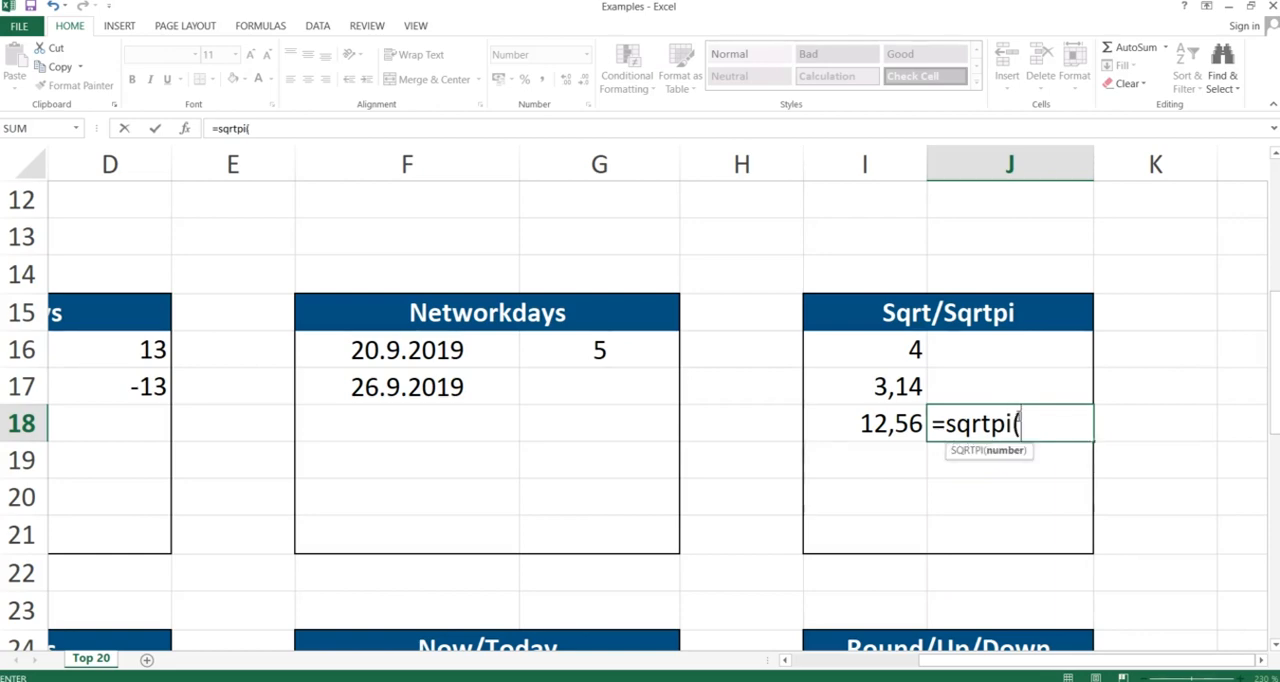
key(Left)
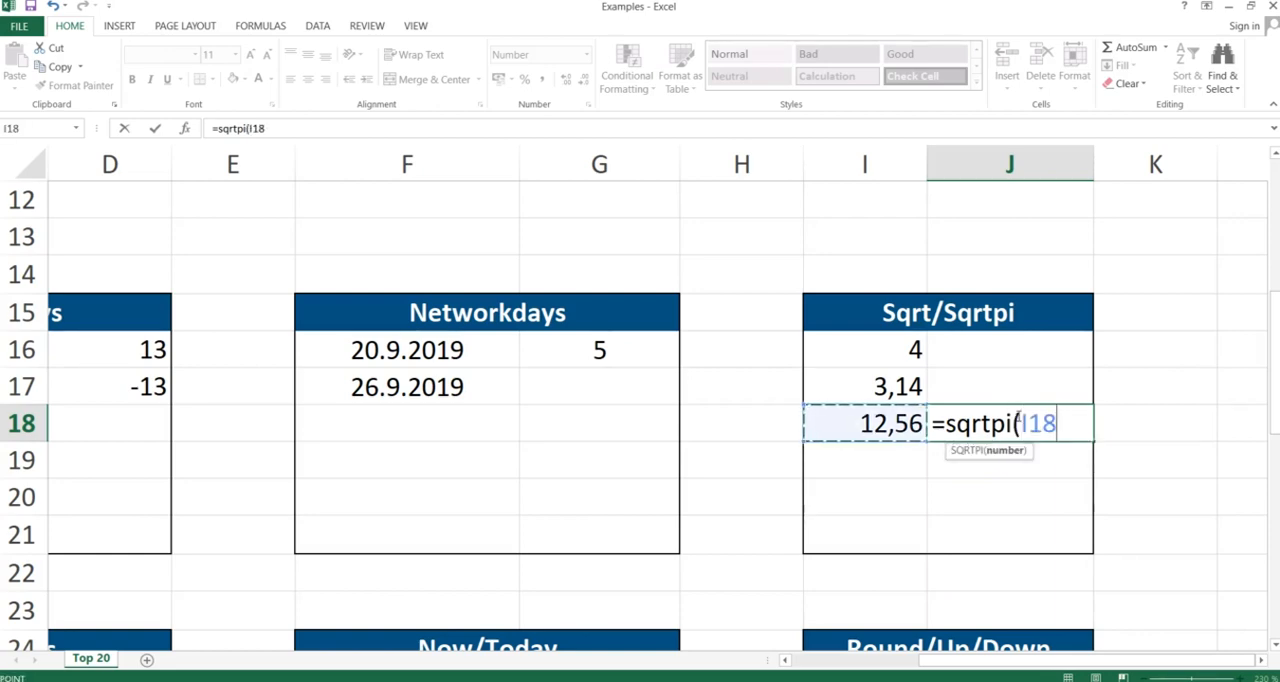
text())
key(Return)
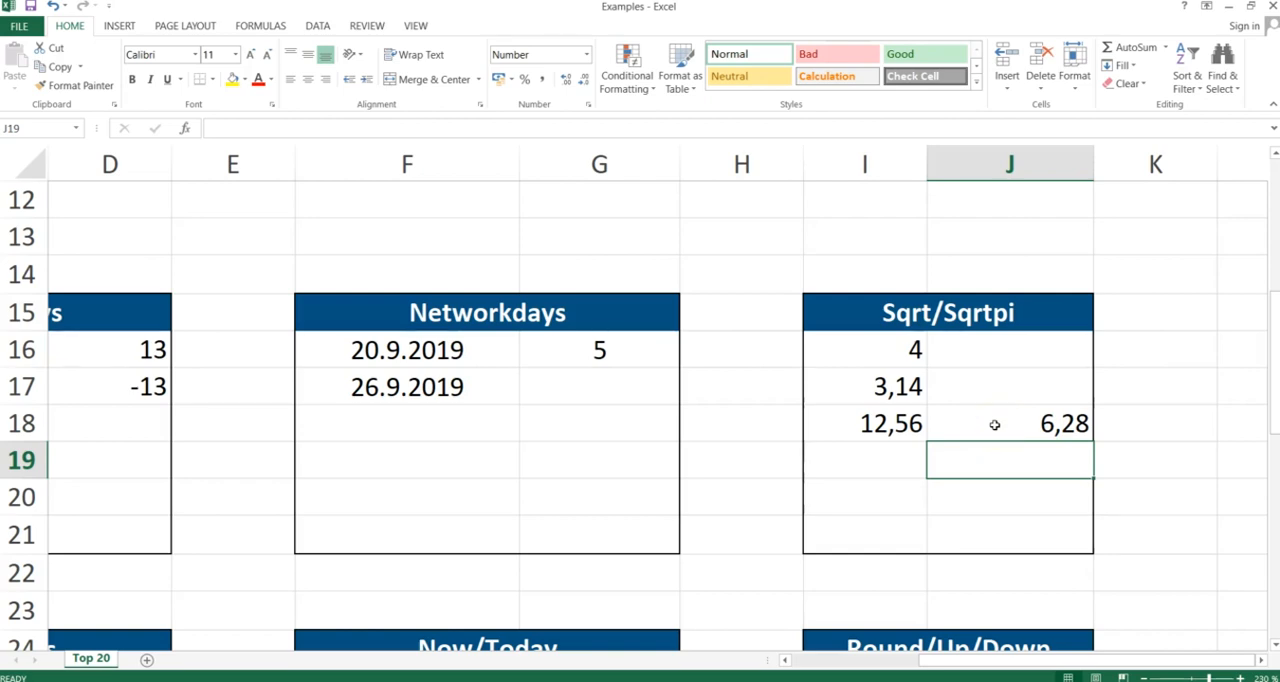
Enter a formula in I19 that multiplies I18 by I17
click(907, 459)
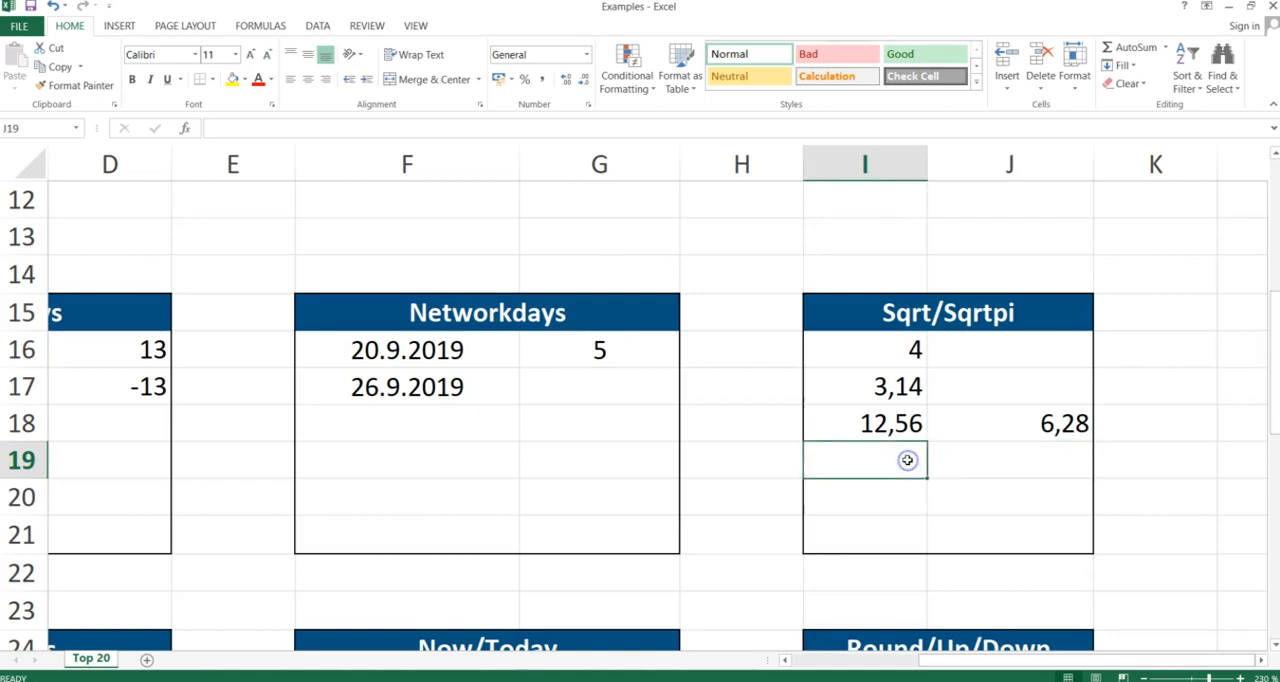
text(=)
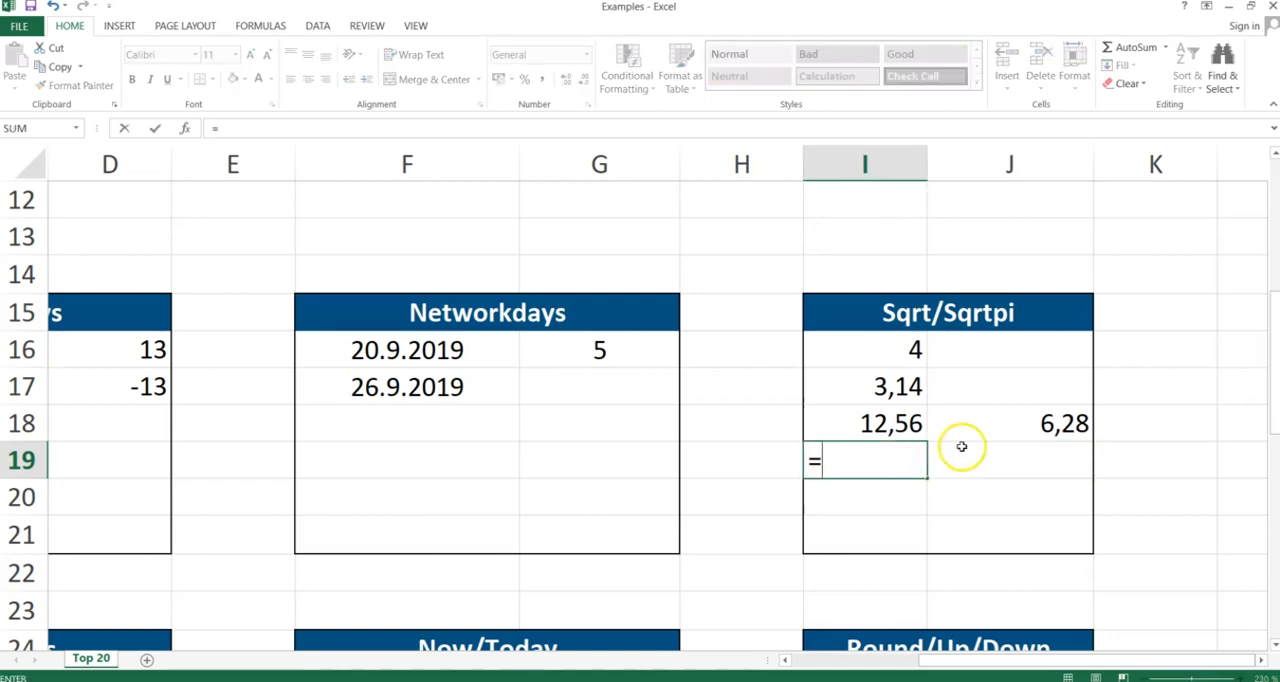
click(910, 423)
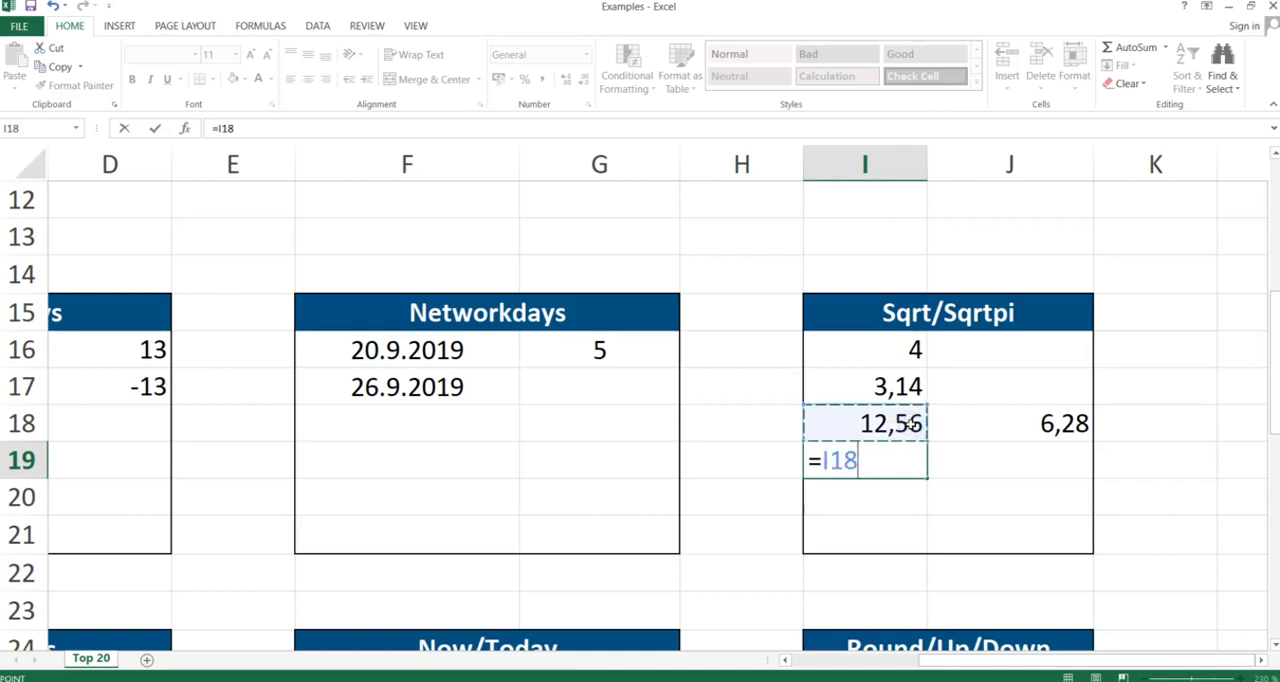
text(*)
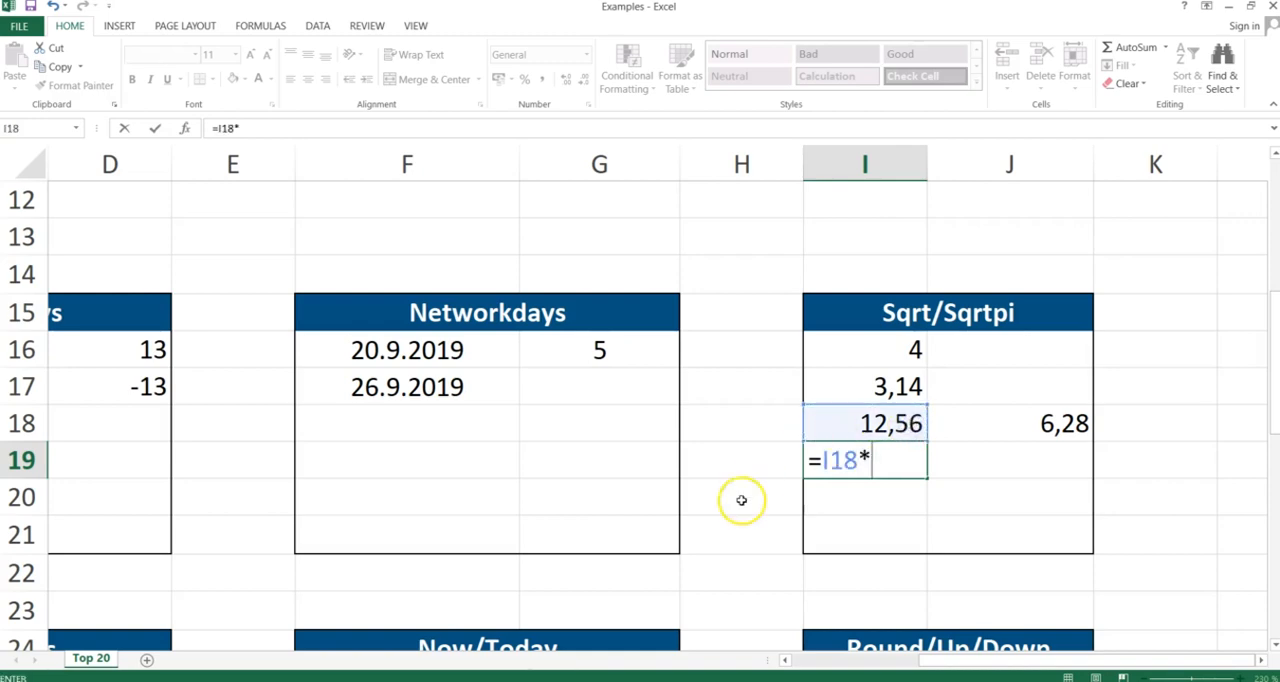
click(890, 386)
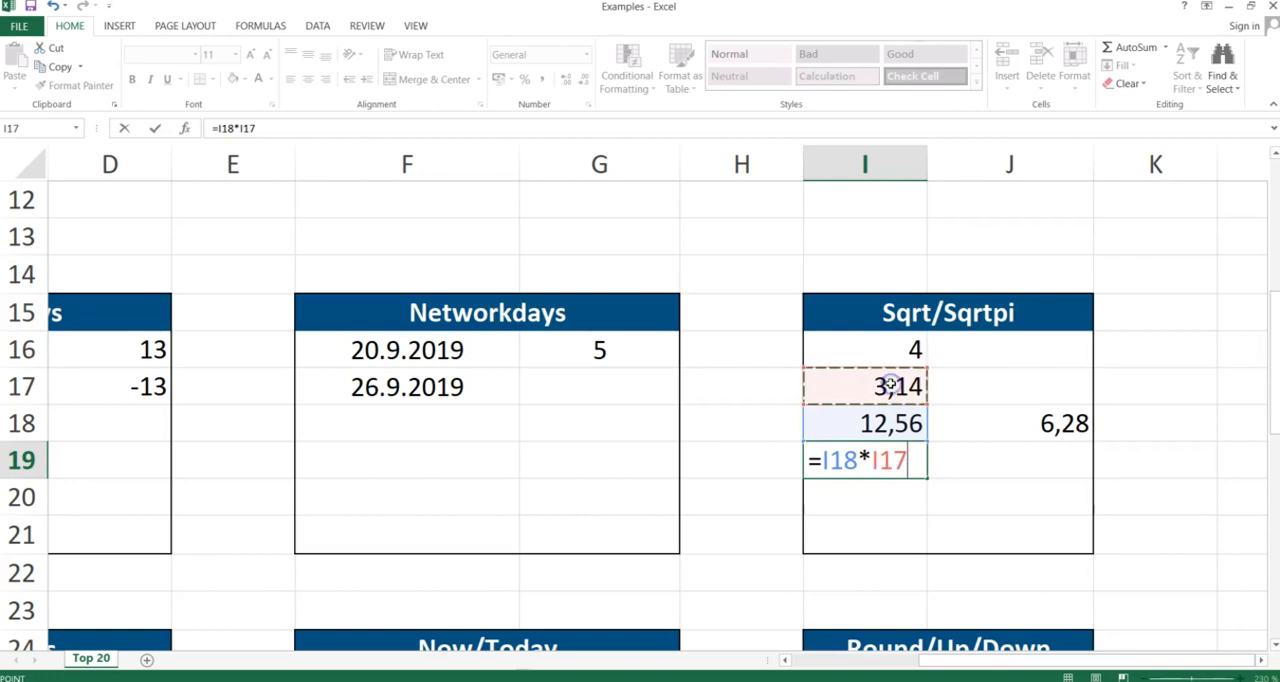
key(Return)
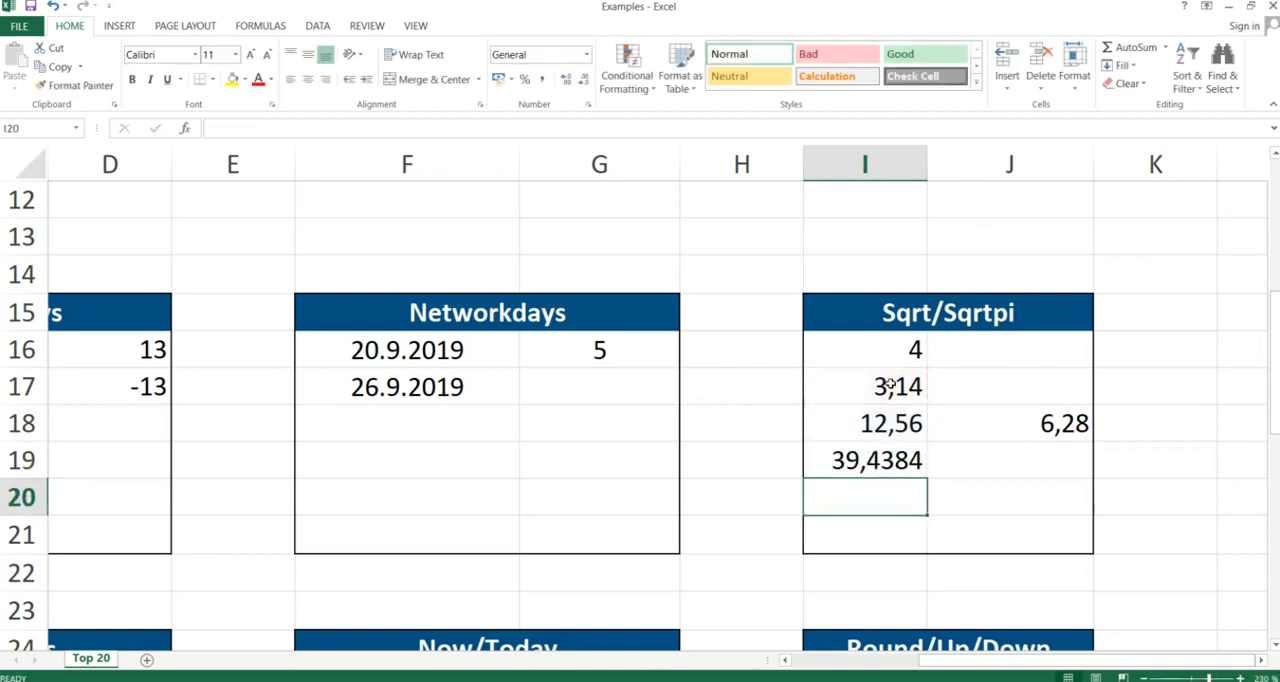
Enter a SQRT formula in J19 taking the square root of I19
click(968, 456)
text(=sq)
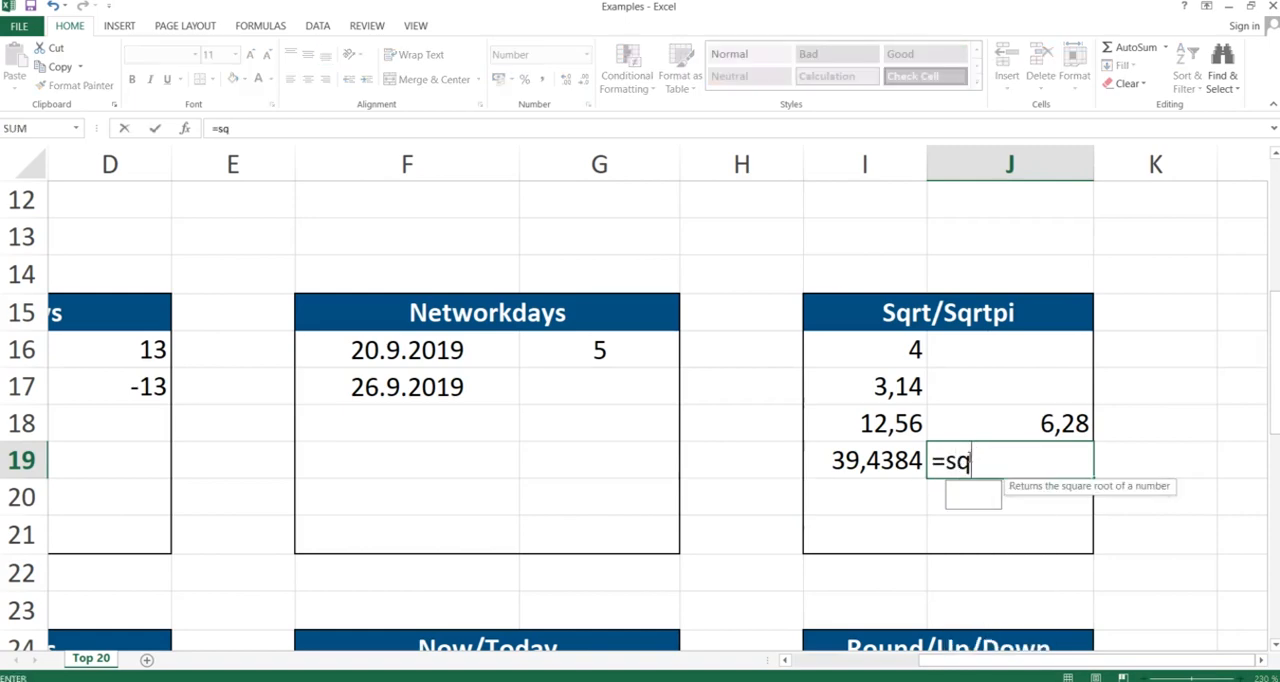
text(rt()
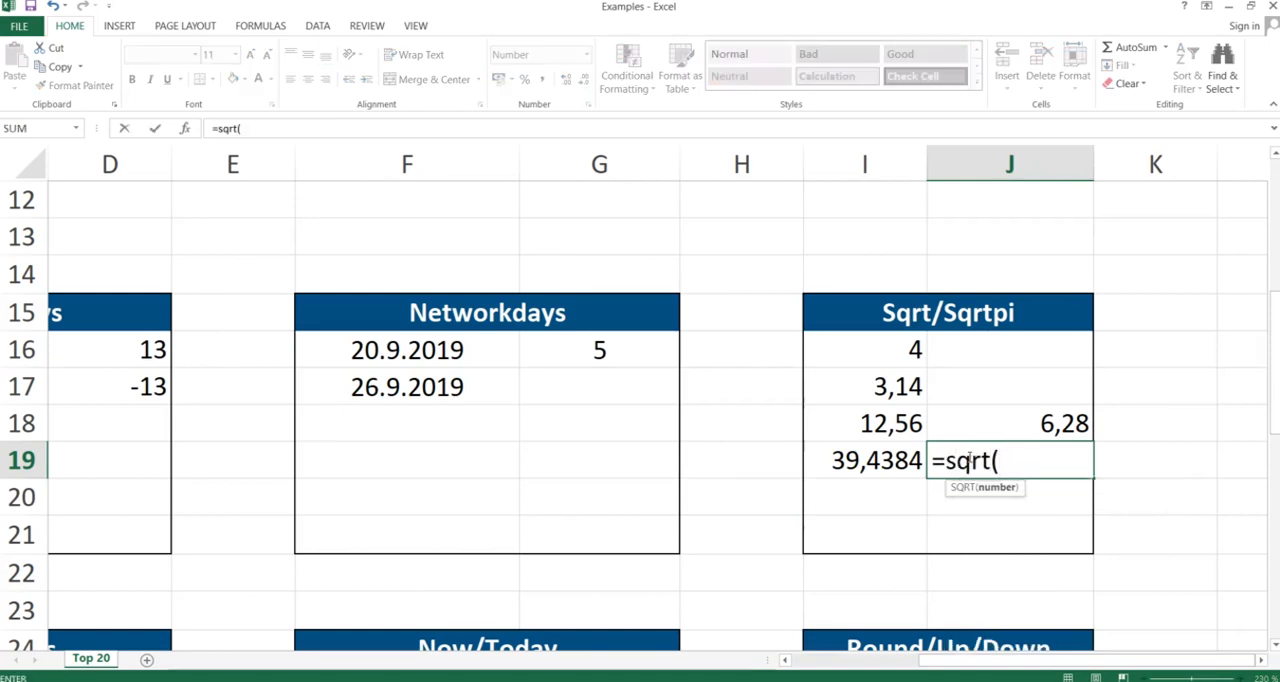
click(873, 460)
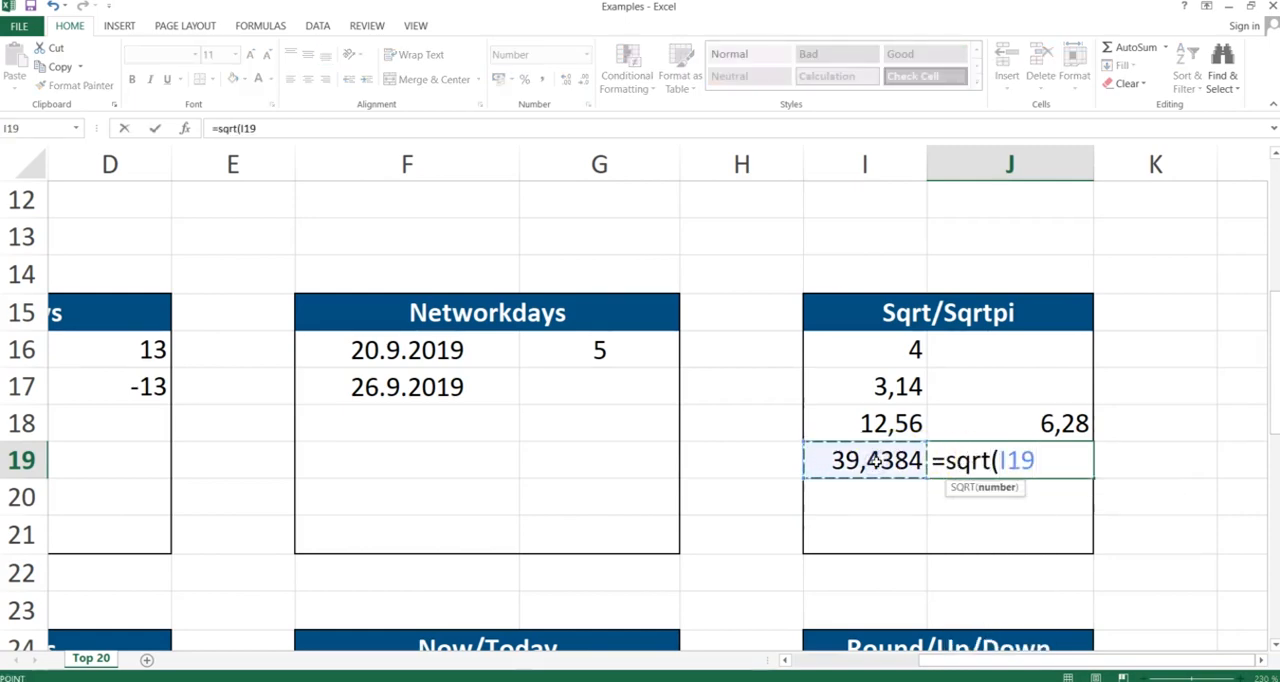
text())
key(Return)
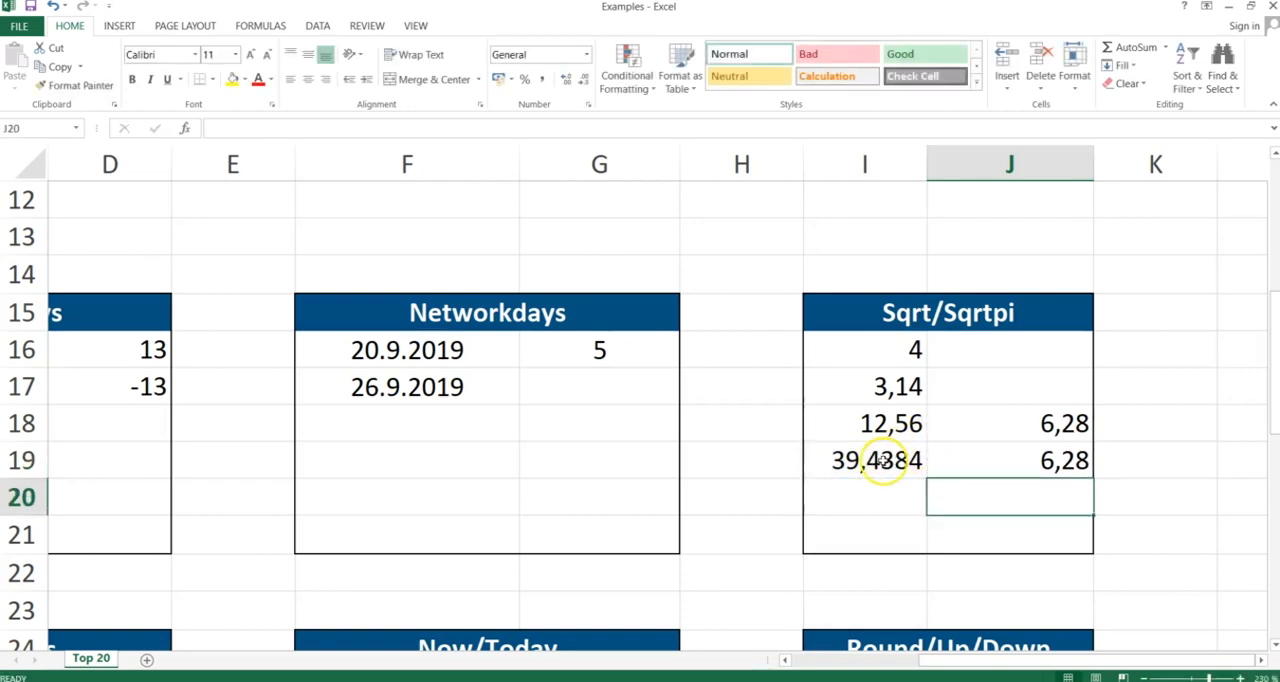
Clear the contents of I19 and J19
click(879, 460)
drag(919, 449, 963, 448)
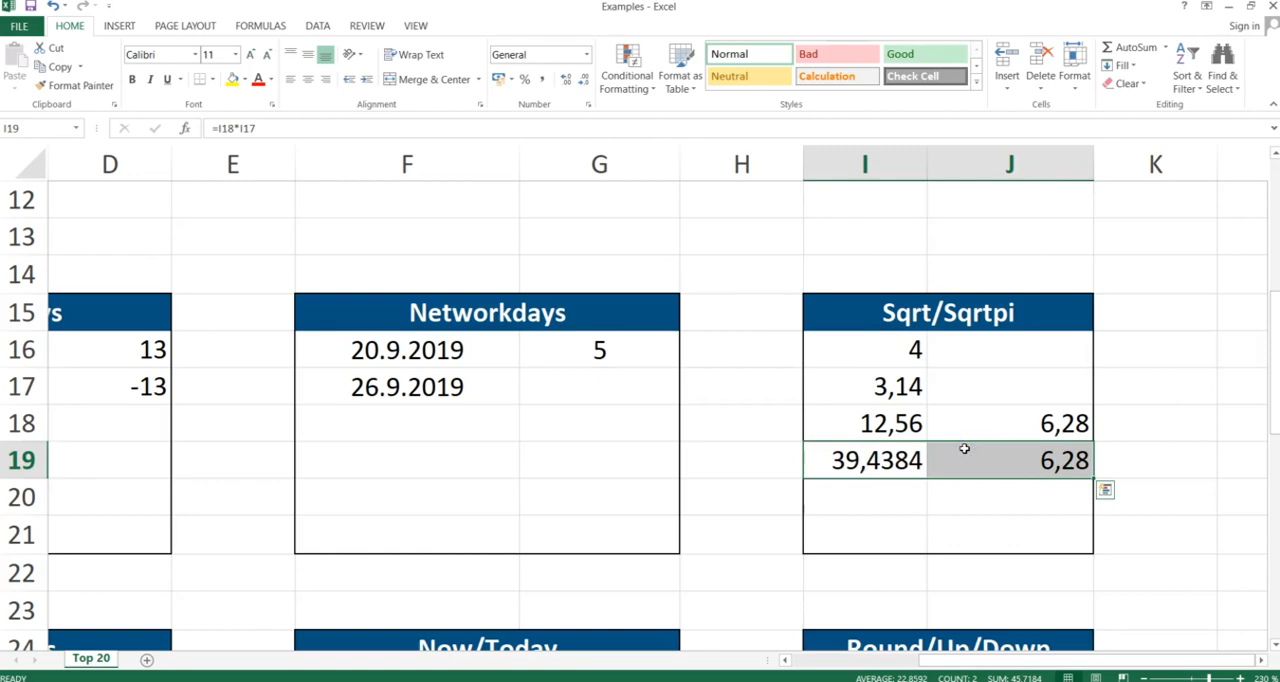
key(Delete)
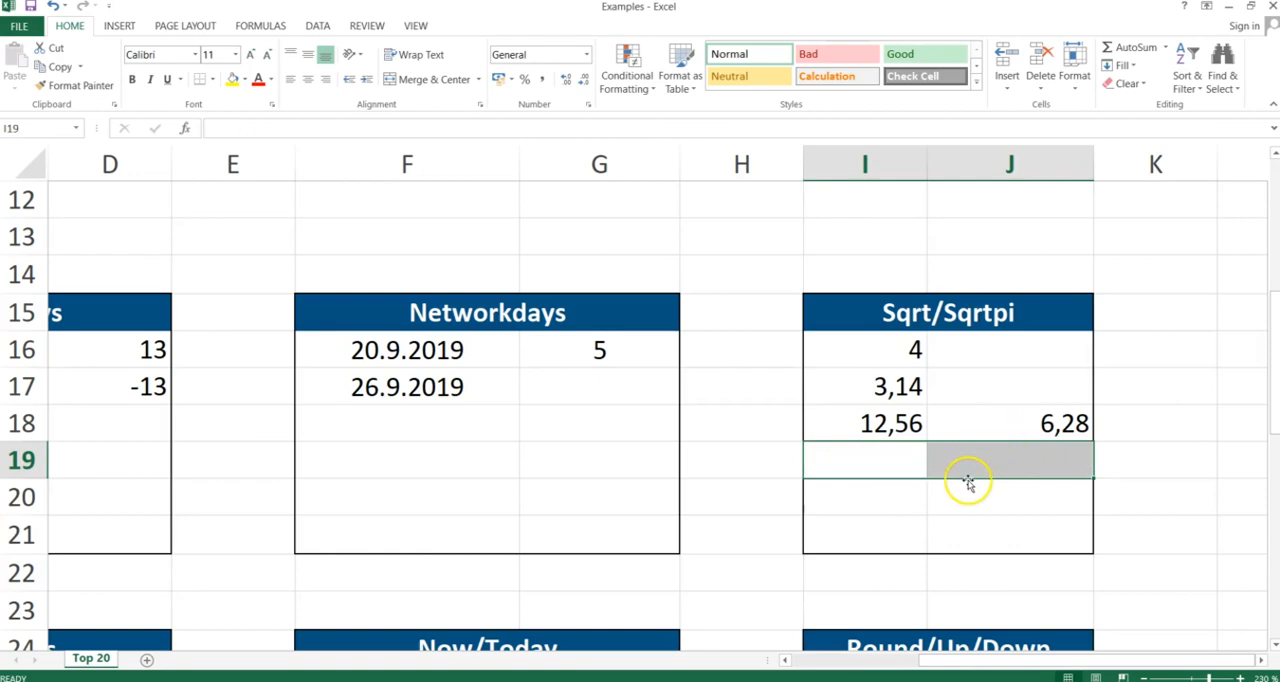
Switch to the slide presentation, advance to the next slide, and return to the workbook
key(alt+Tab)
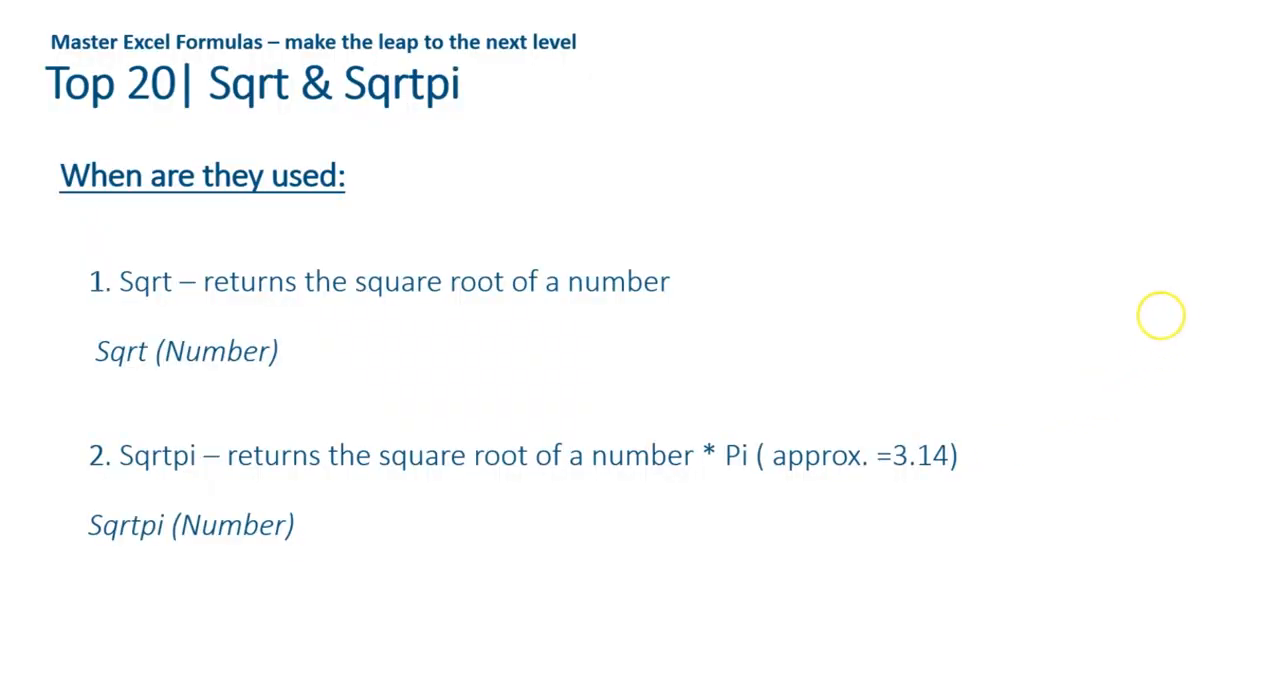
key(Right)
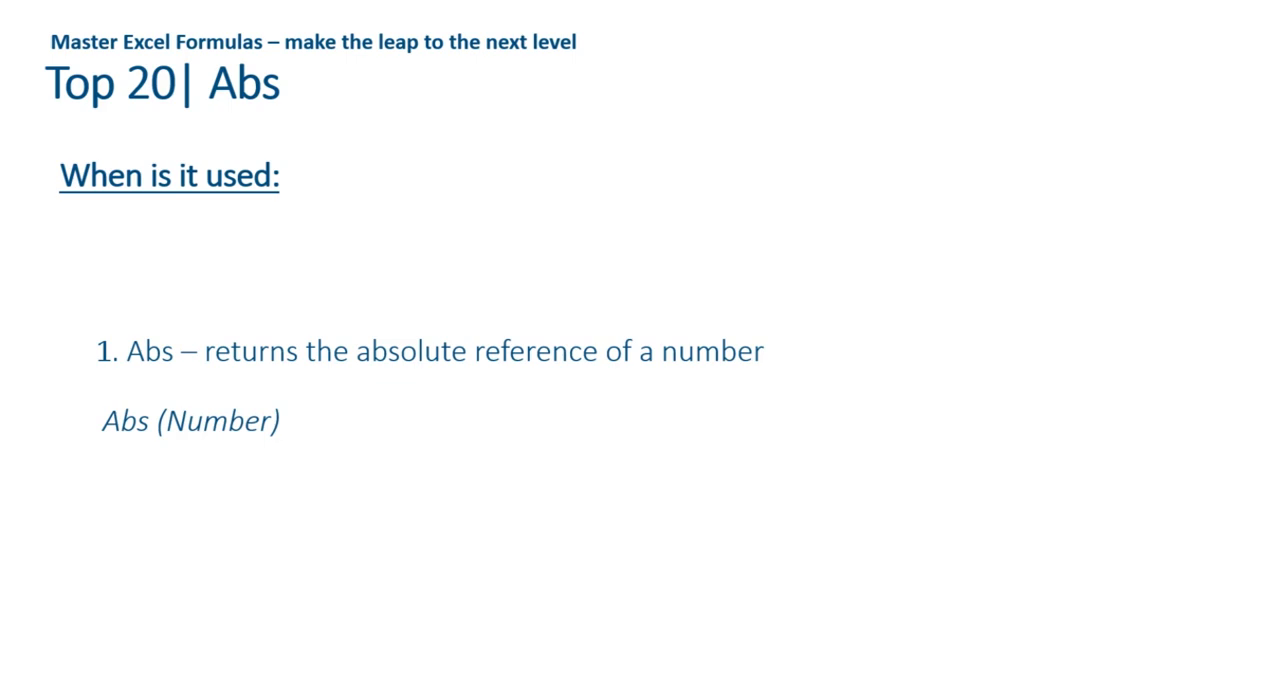
key(alt+Tab)
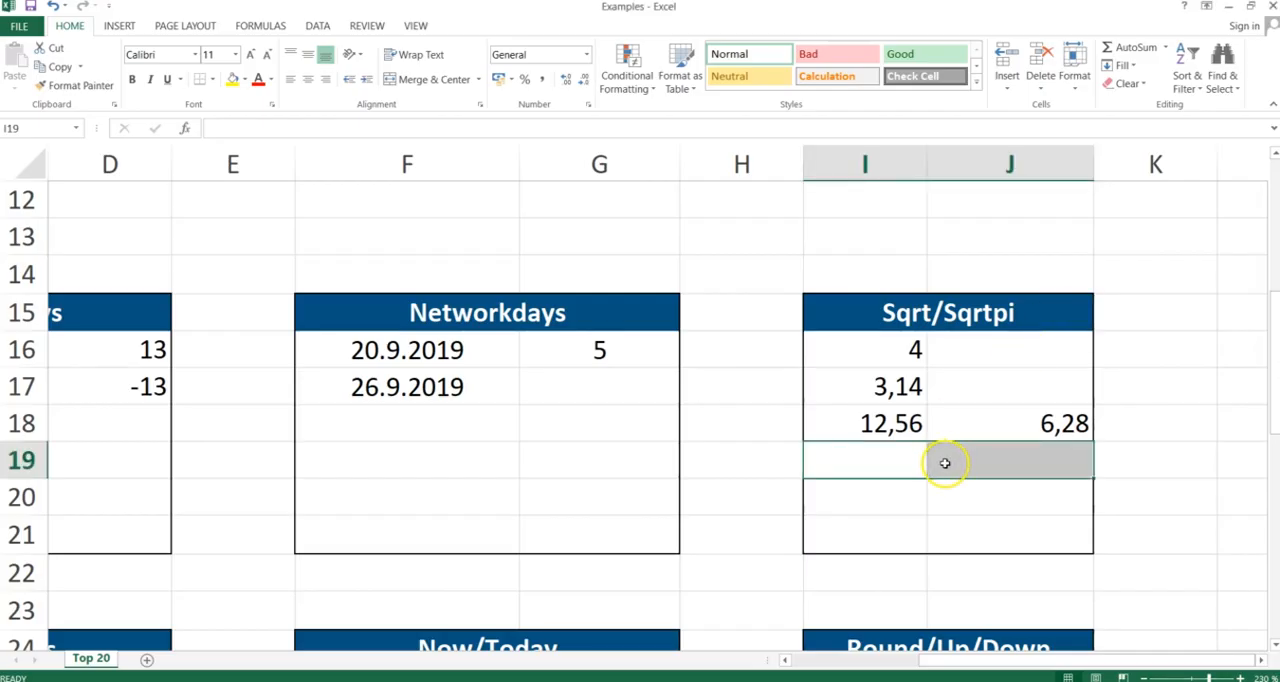
Enter an ABS formula in D25 that returns the absolute value of C25
click(925, 461)
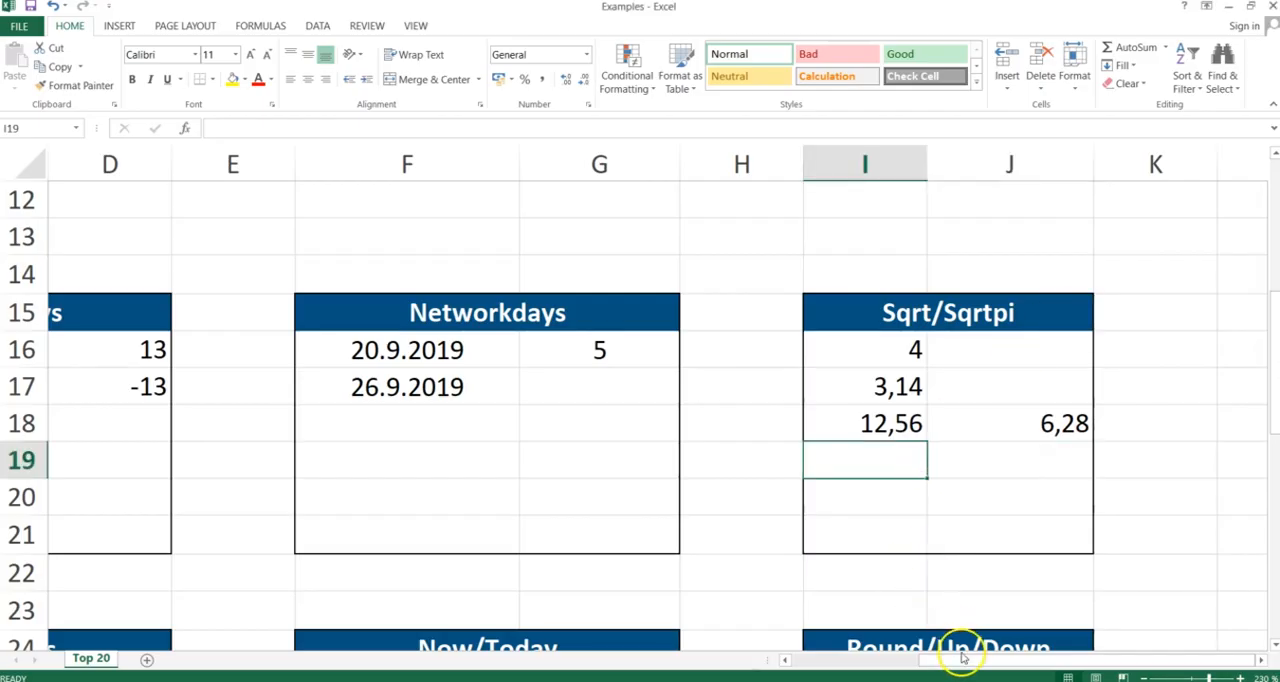
drag(962, 660, 836, 662)
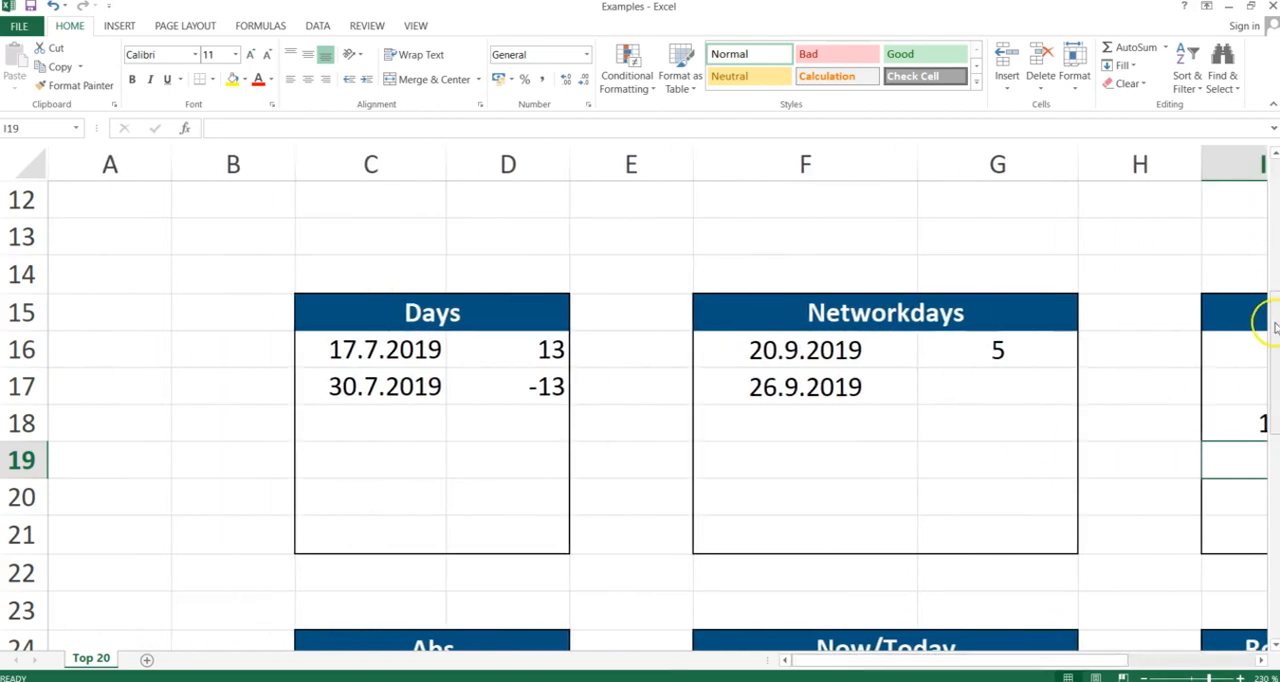
drag(1272, 322, 1272, 405)
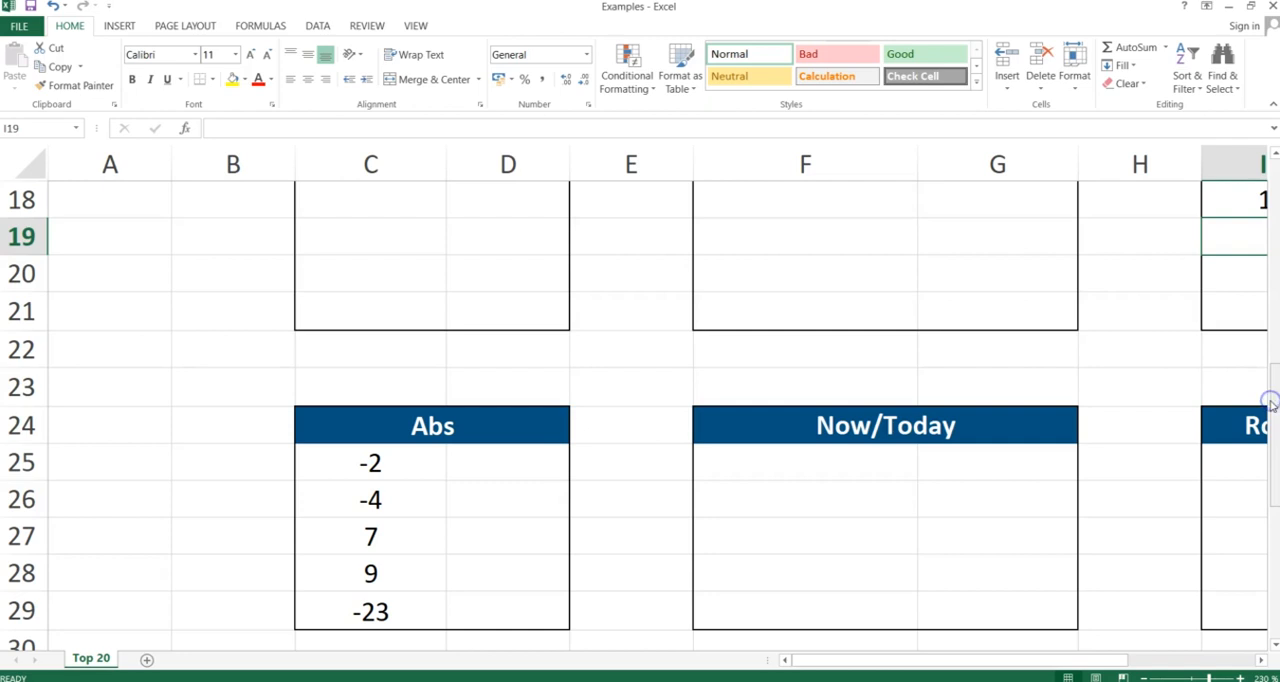
click(498, 467)
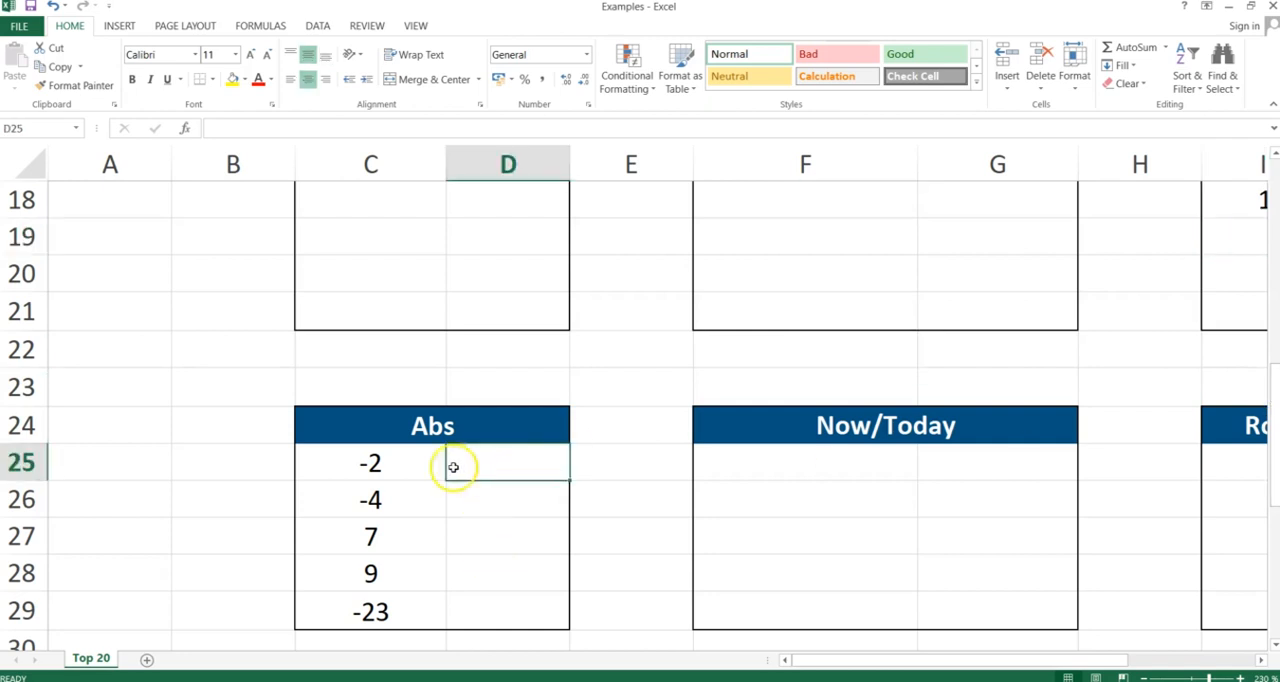
drag(415, 463, 421, 606)
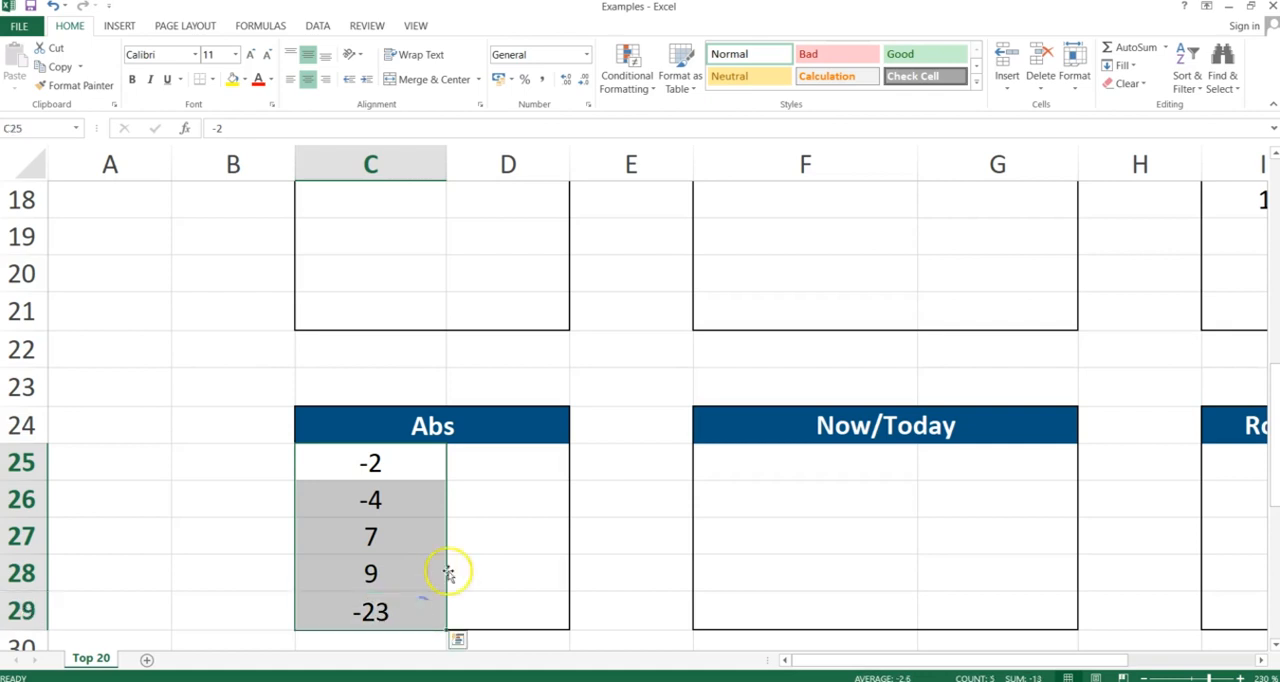
click(495, 452)
text(=)
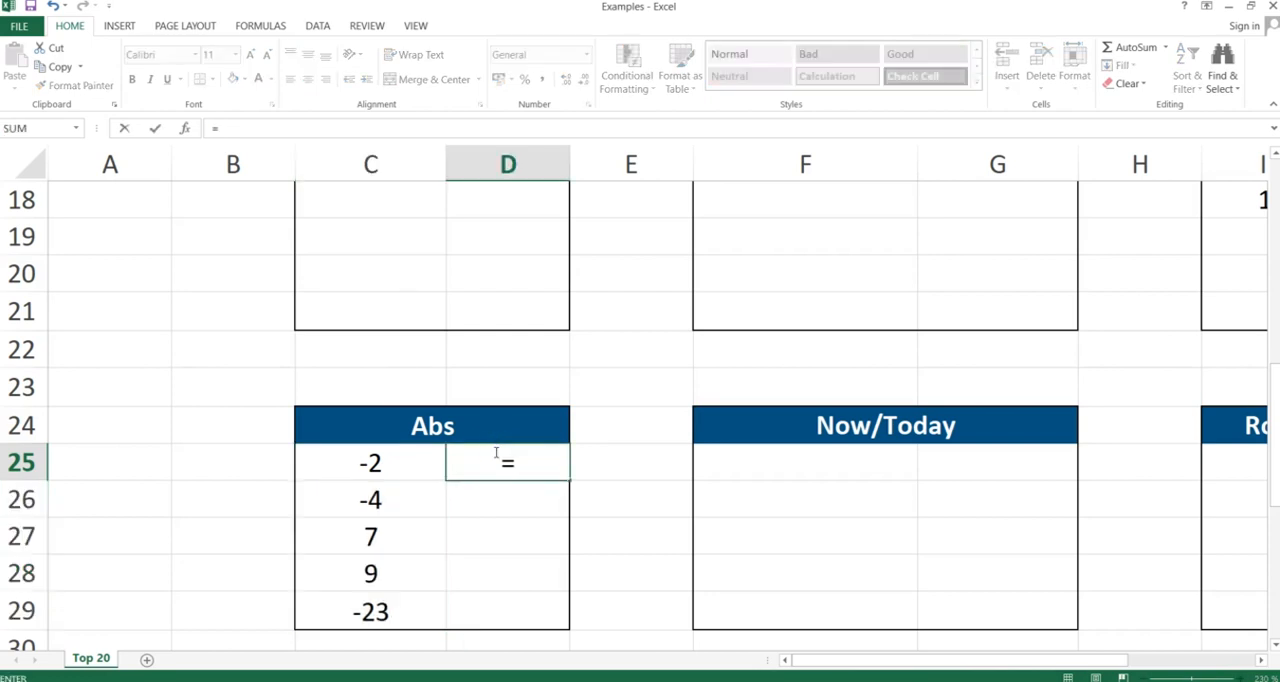
text(abs()
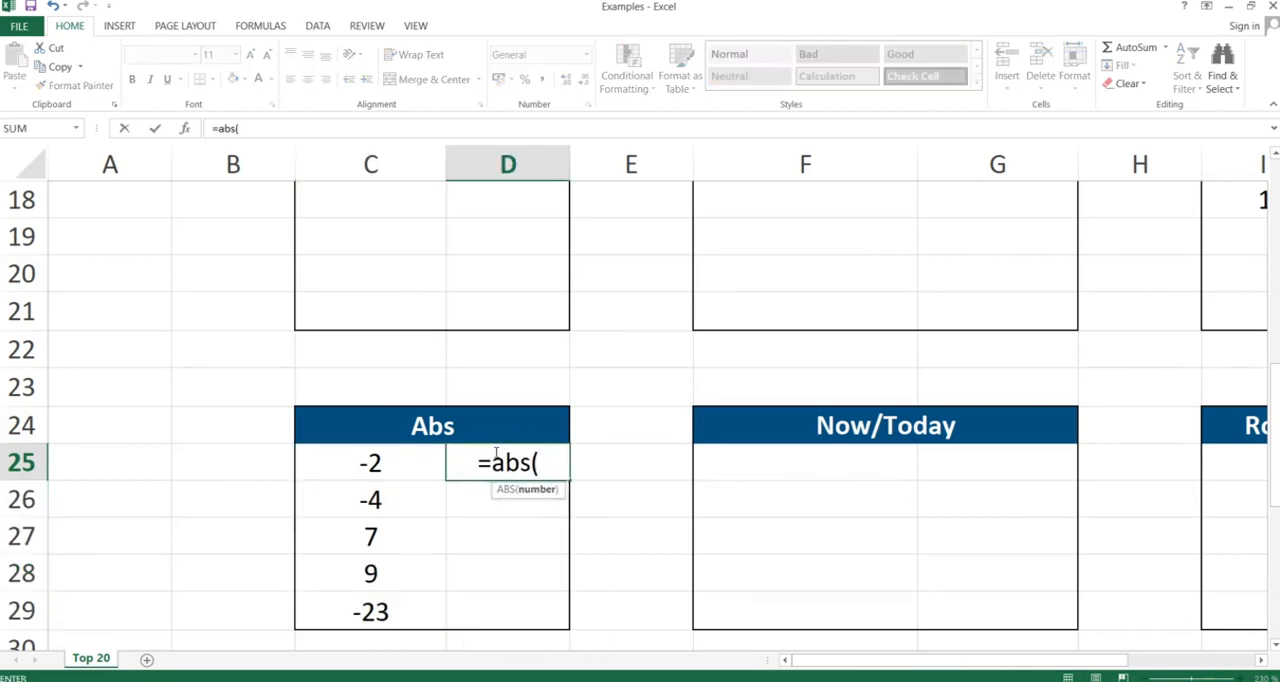
click(378, 460)
text())
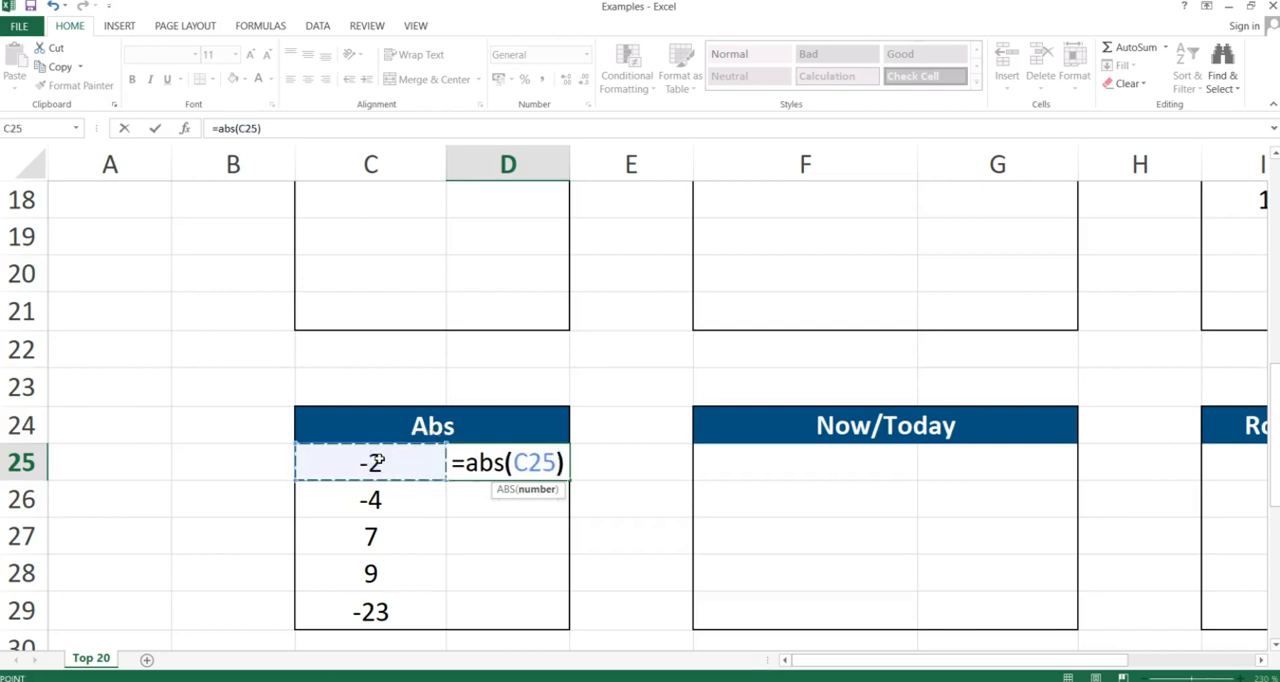
key(Return)
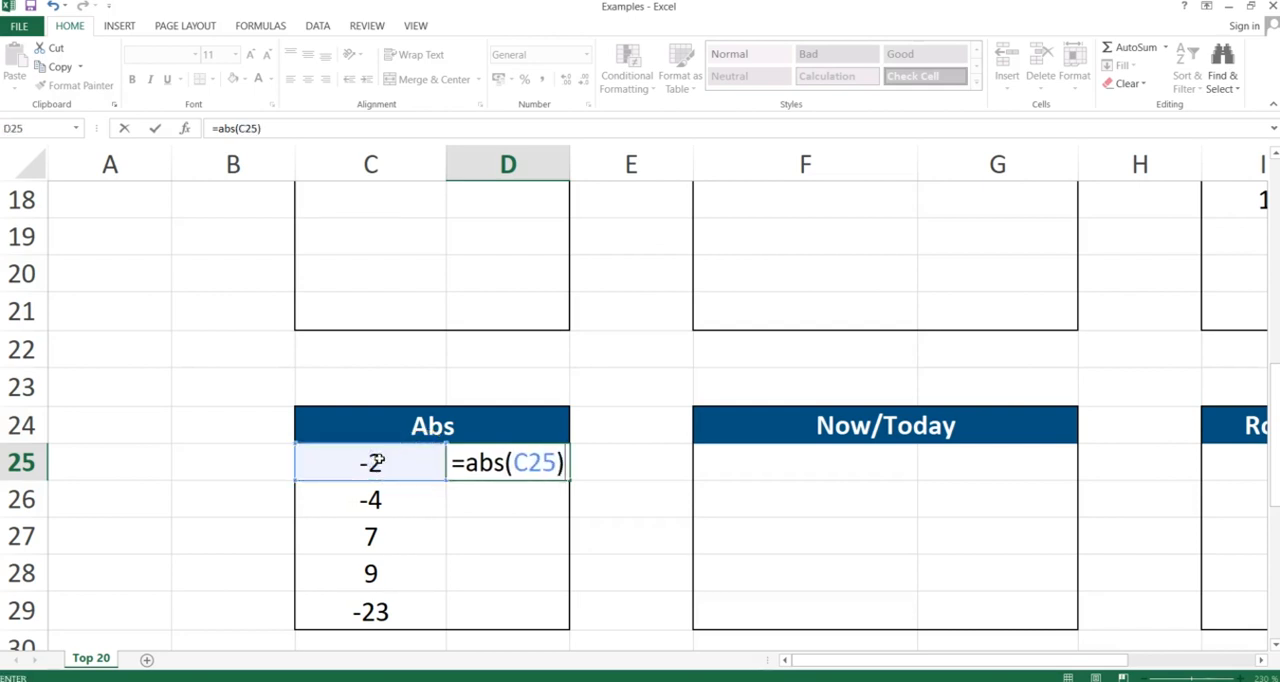
key(Return)
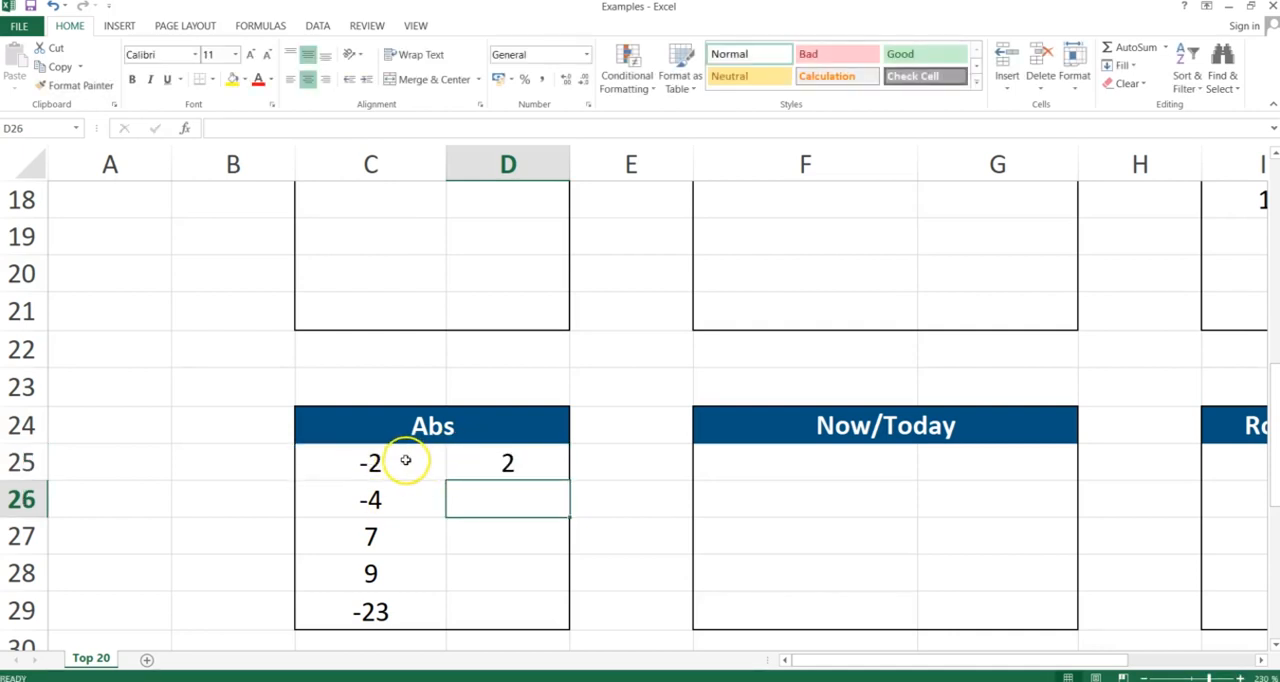
Copy D25 and paste only its formula into D26 through D29
click(507, 462)
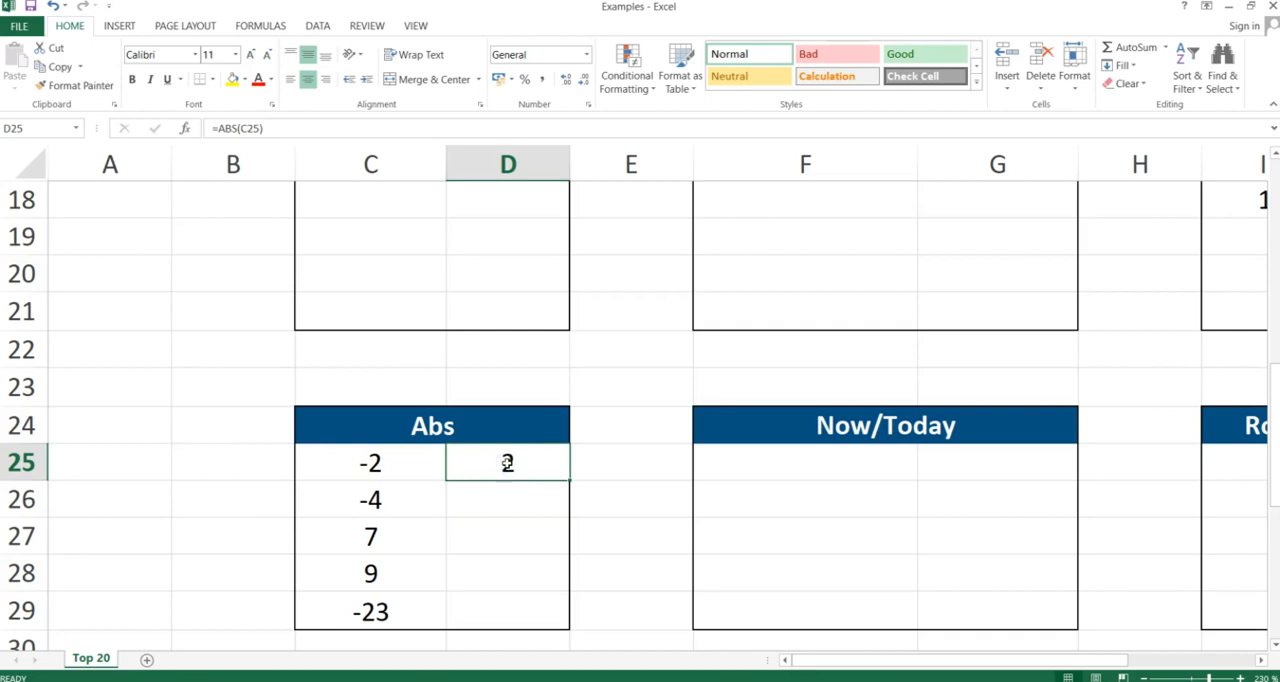
key(ctrl+c)
drag(507, 499, 507, 611)
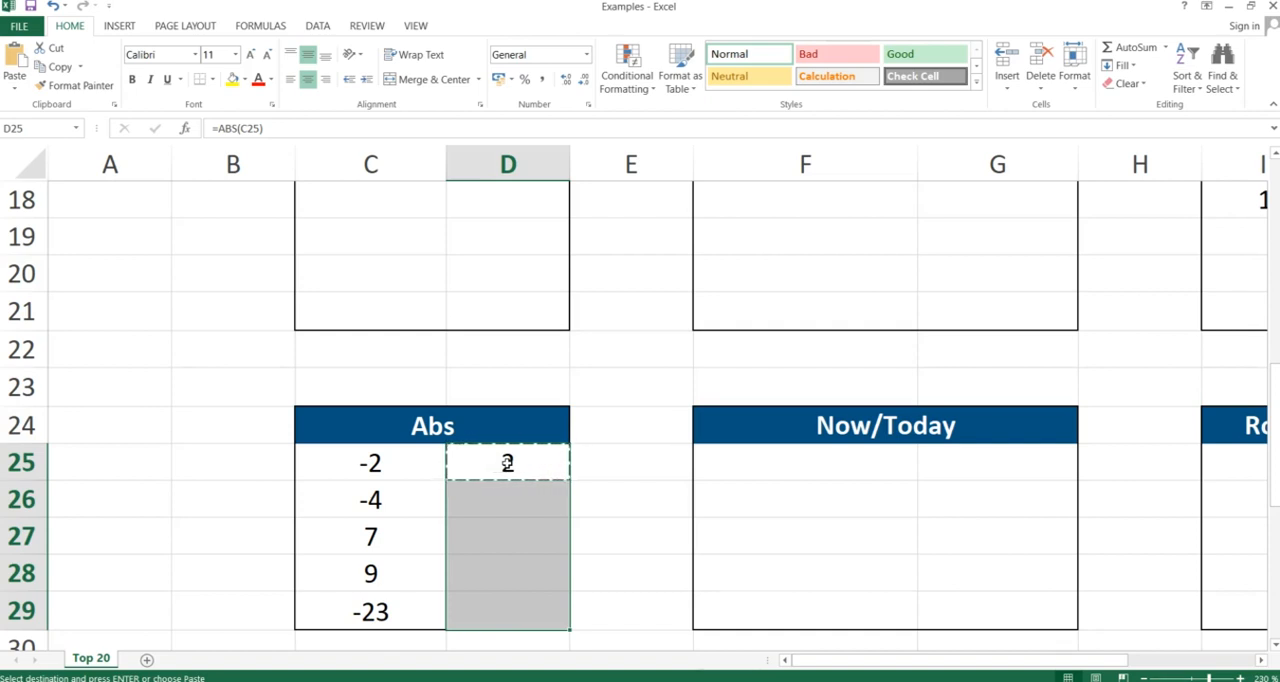
key(alt+e)
key(s)
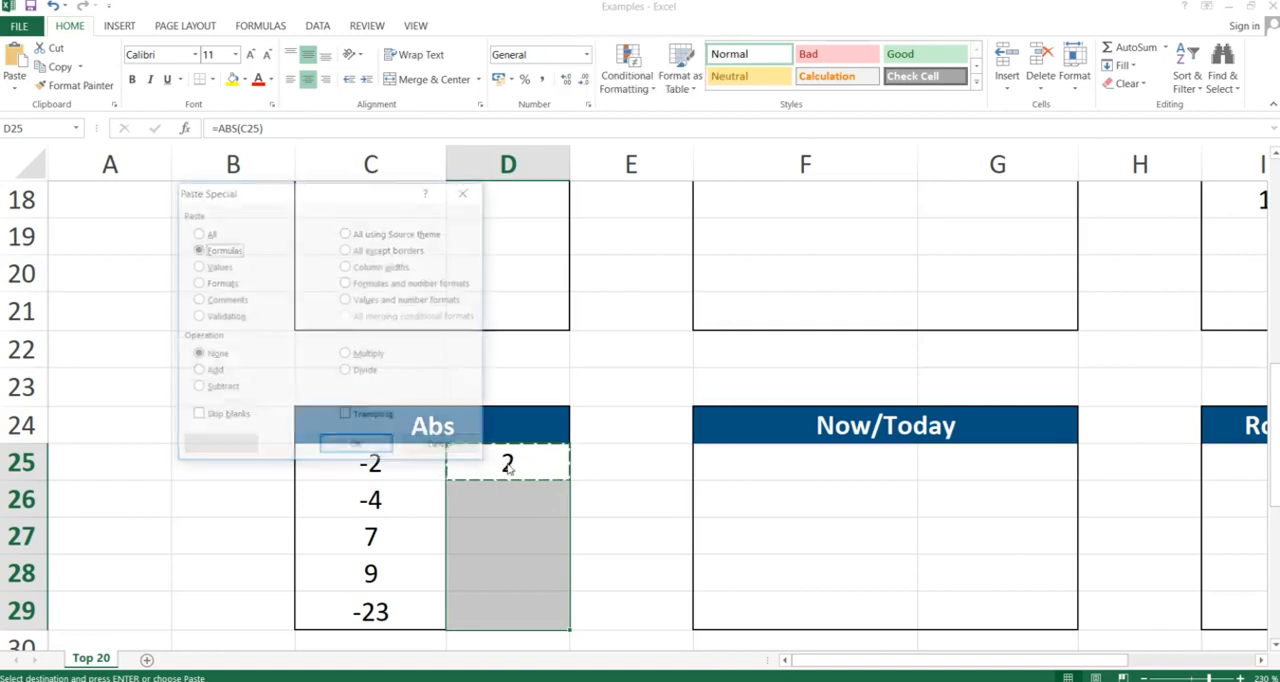
key(Return)
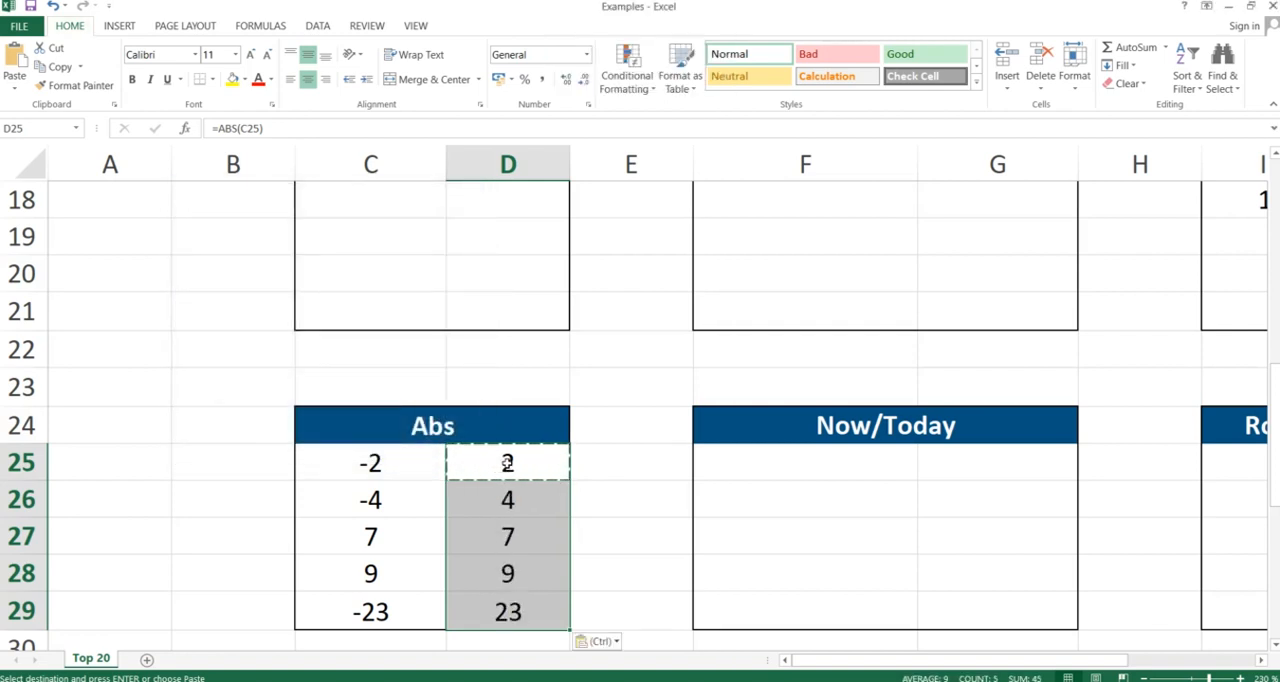
drag(369, 540, 493, 567)
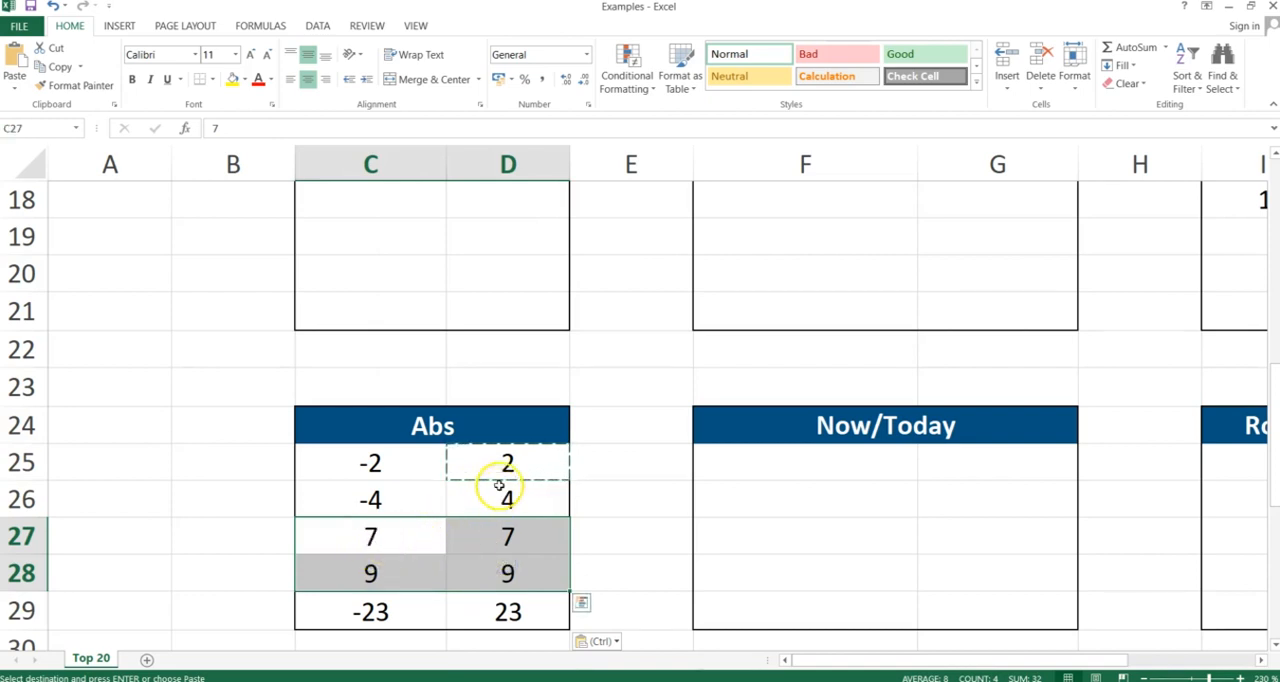
drag(499, 471, 499, 606)
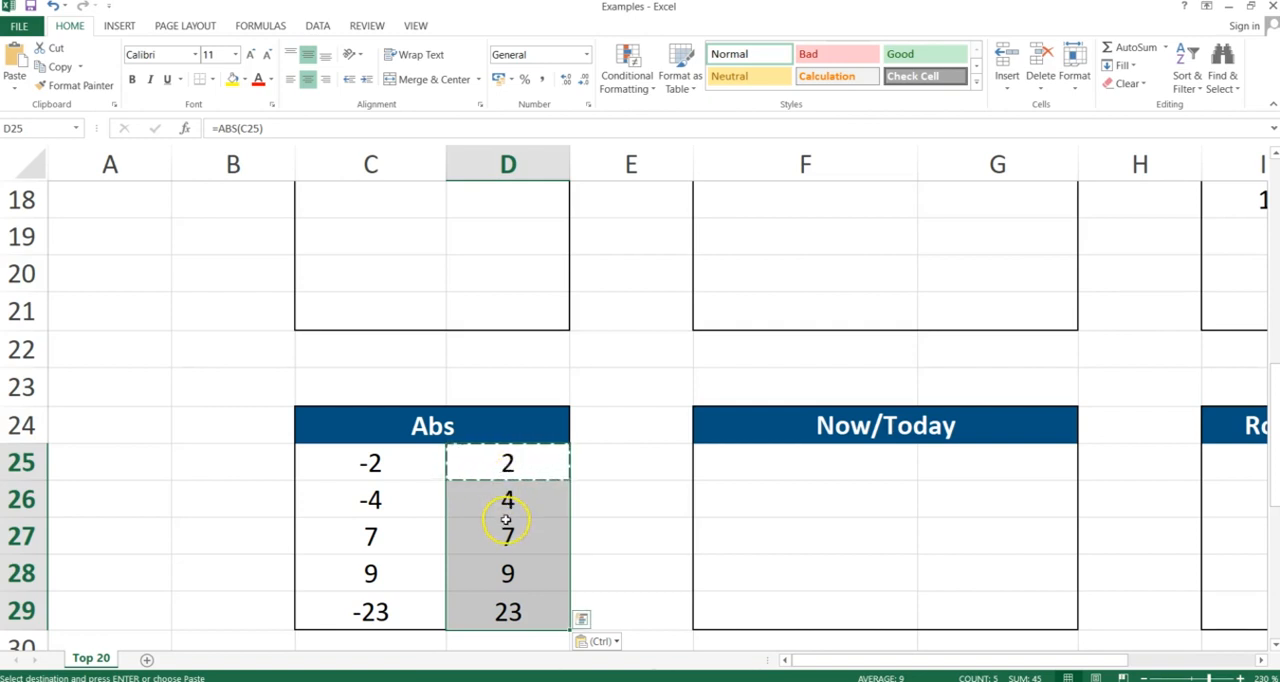
click(532, 484)
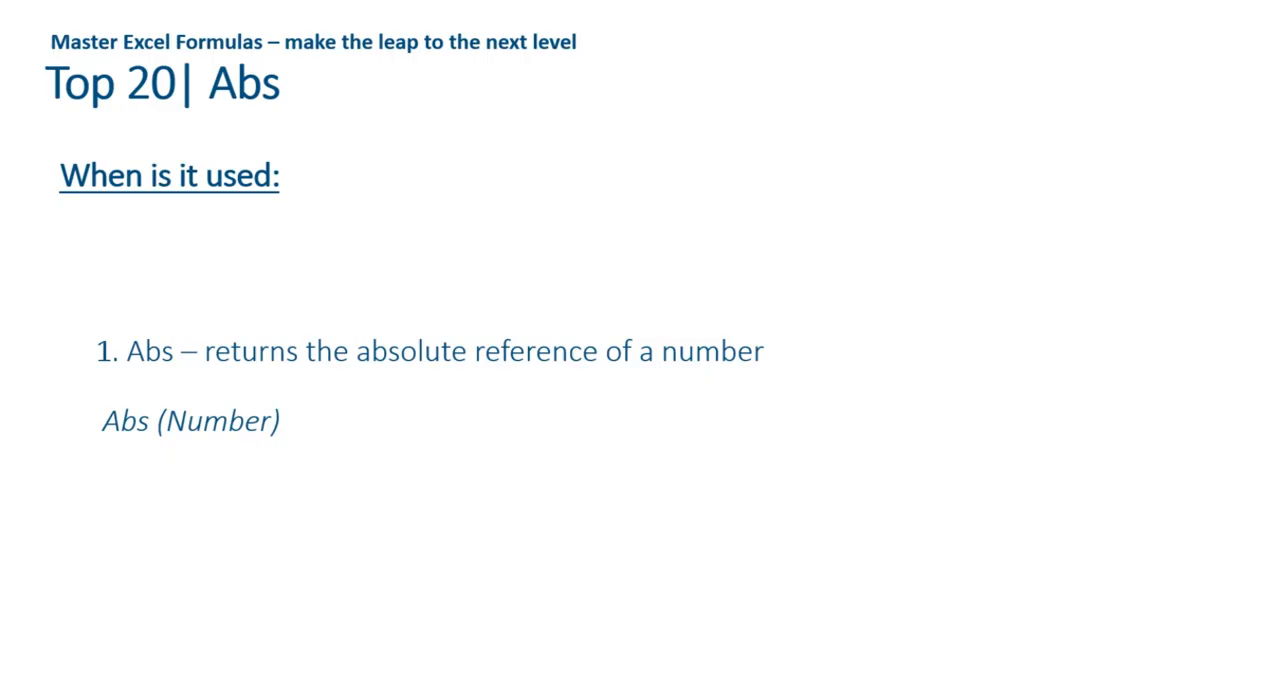
Advance the slide presentation to the Now & Today slide and return to the workbook
key(Right)
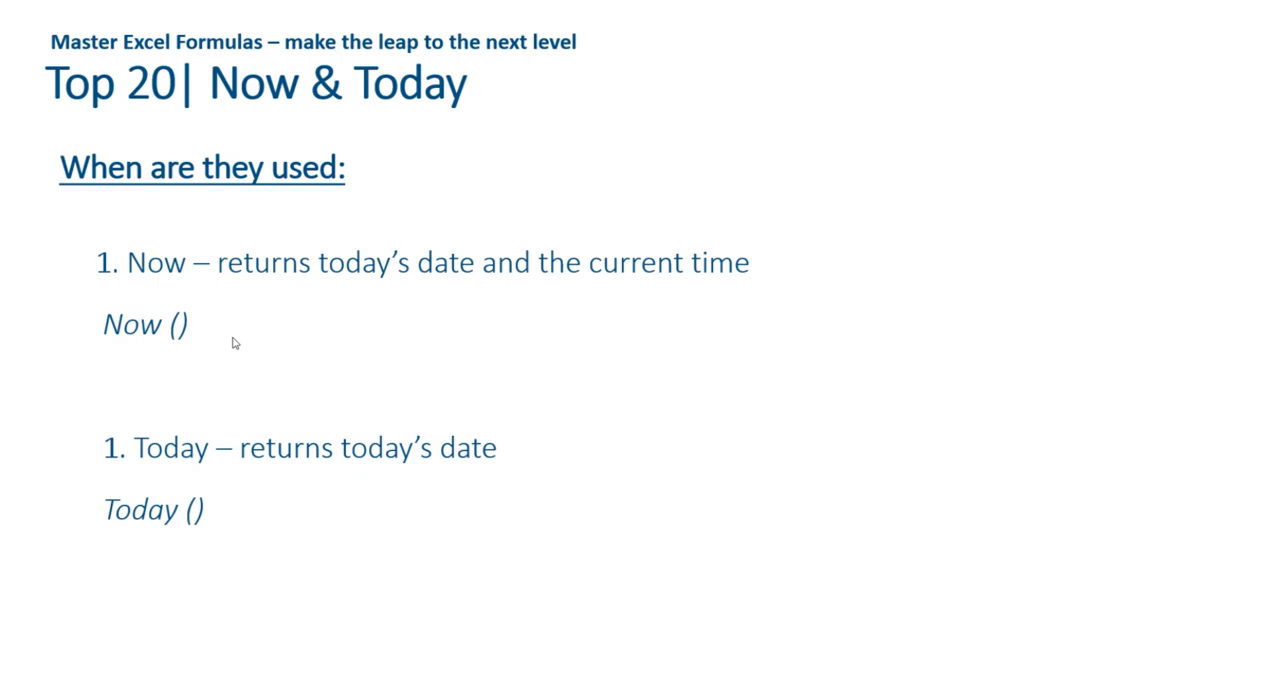
key(alt+Tab)
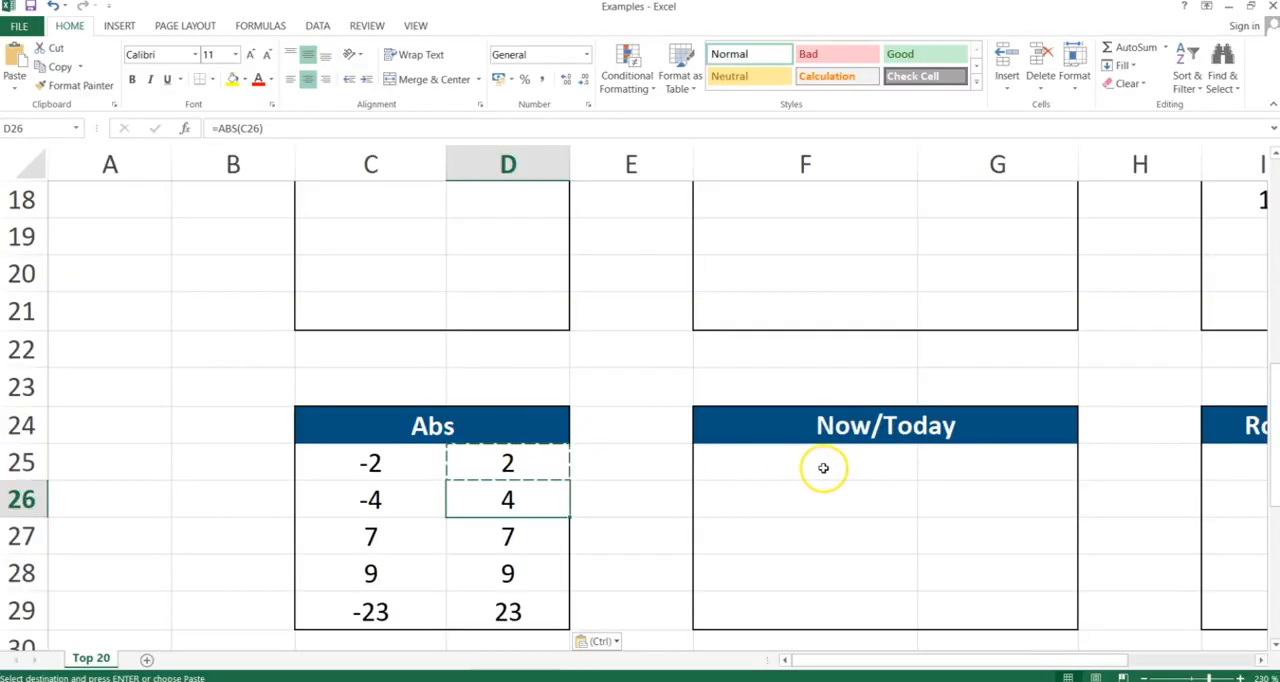
Enter a NOW() formula in F25 and a TODAY() formula in F26
click(821, 467)
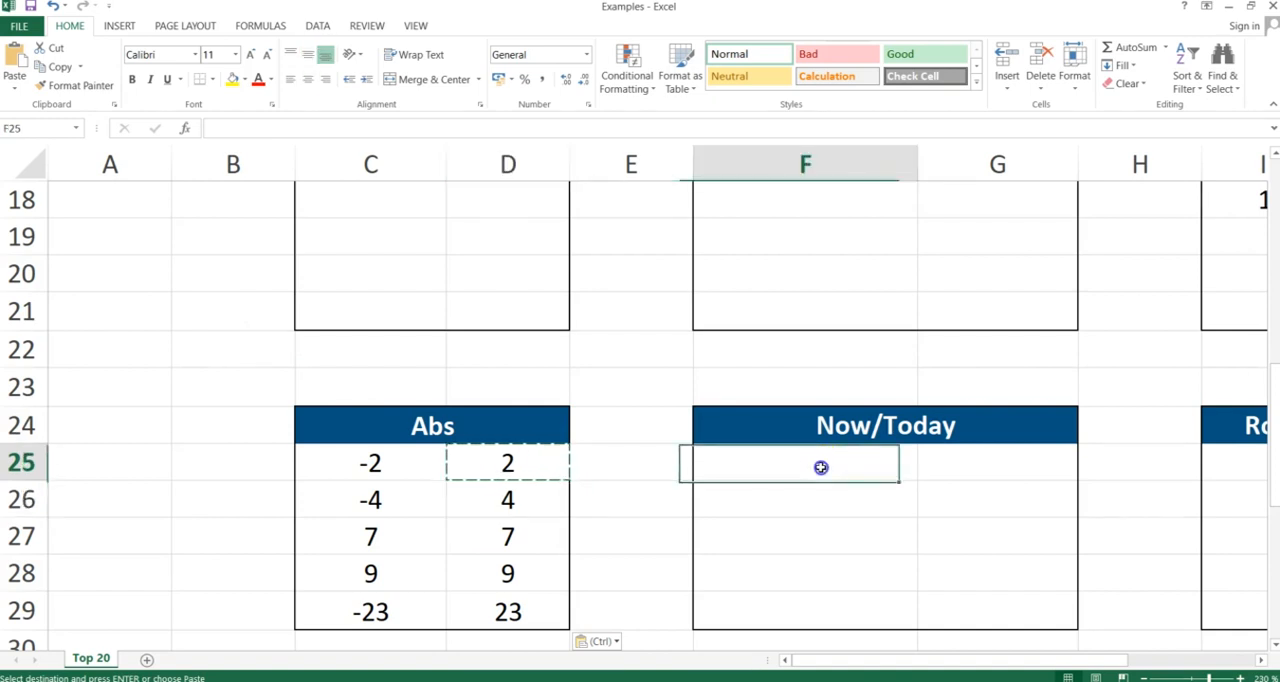
text(=)
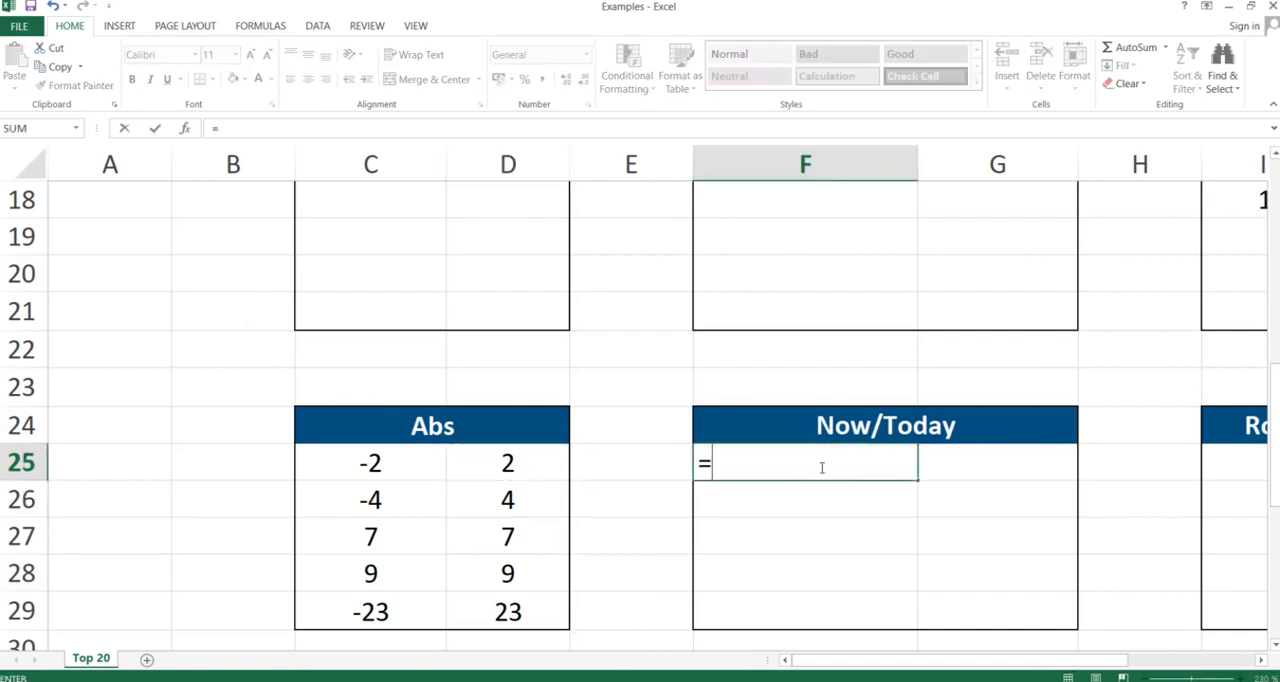
text(now()
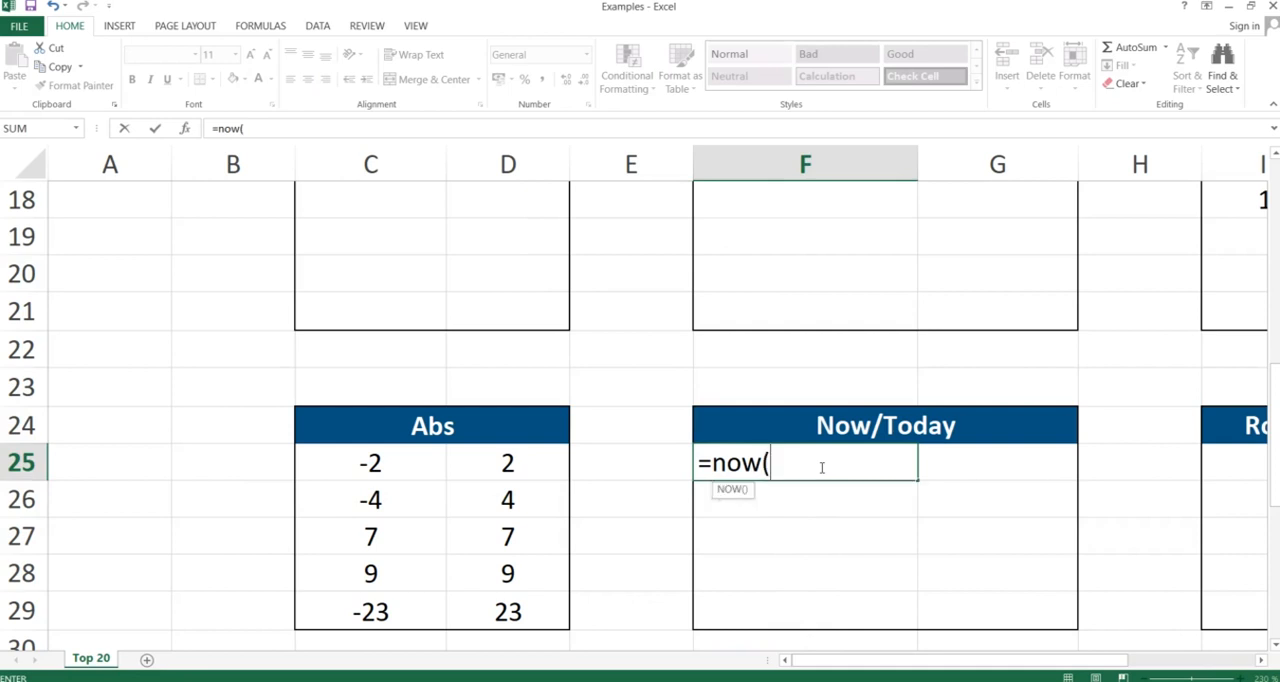
text())
key(Return)
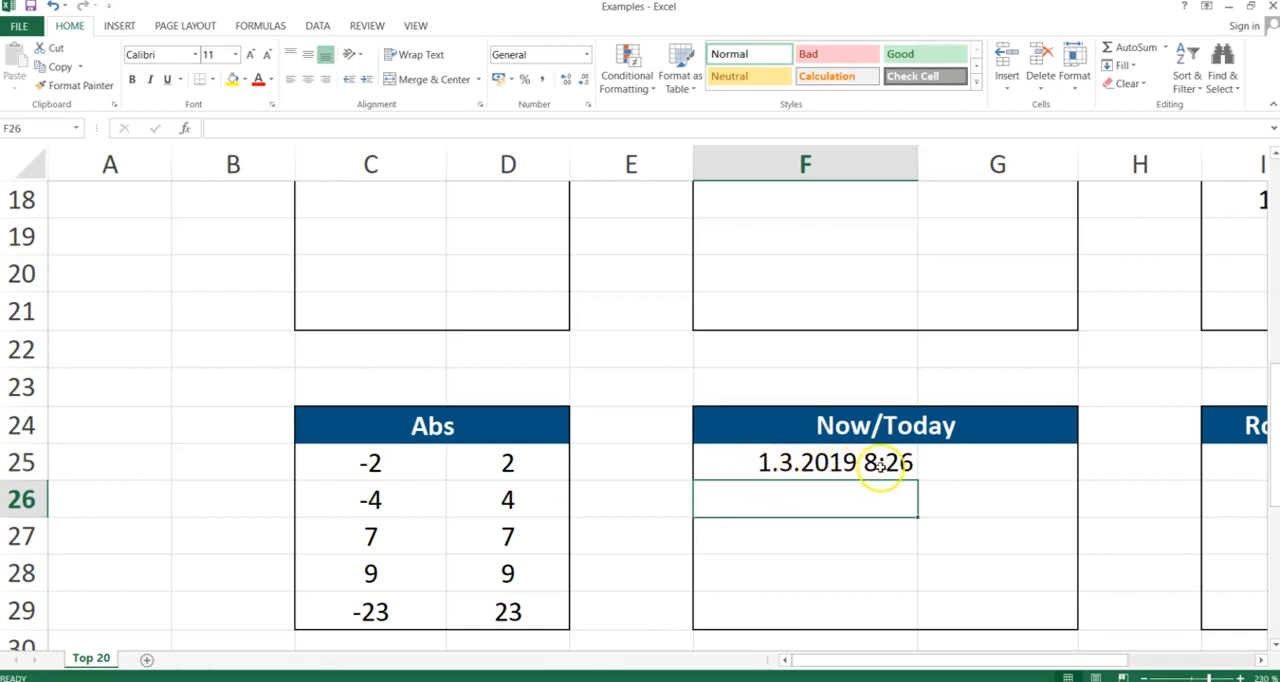
text(=)
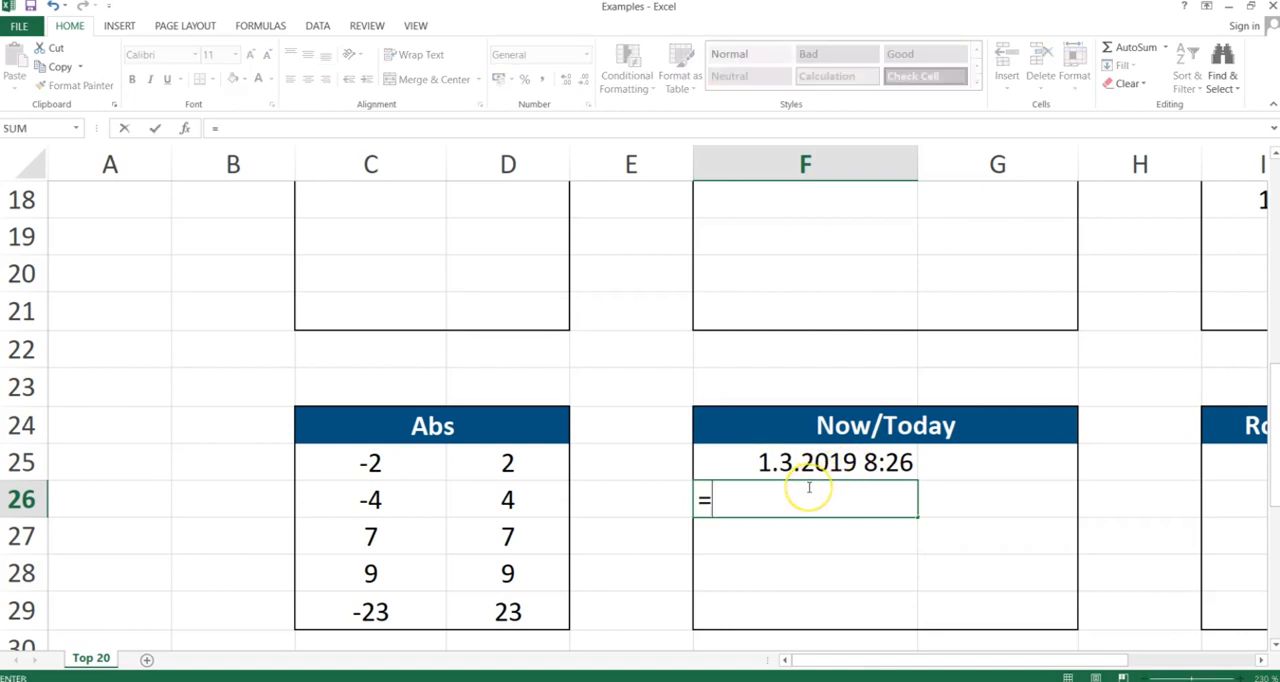
text(today()
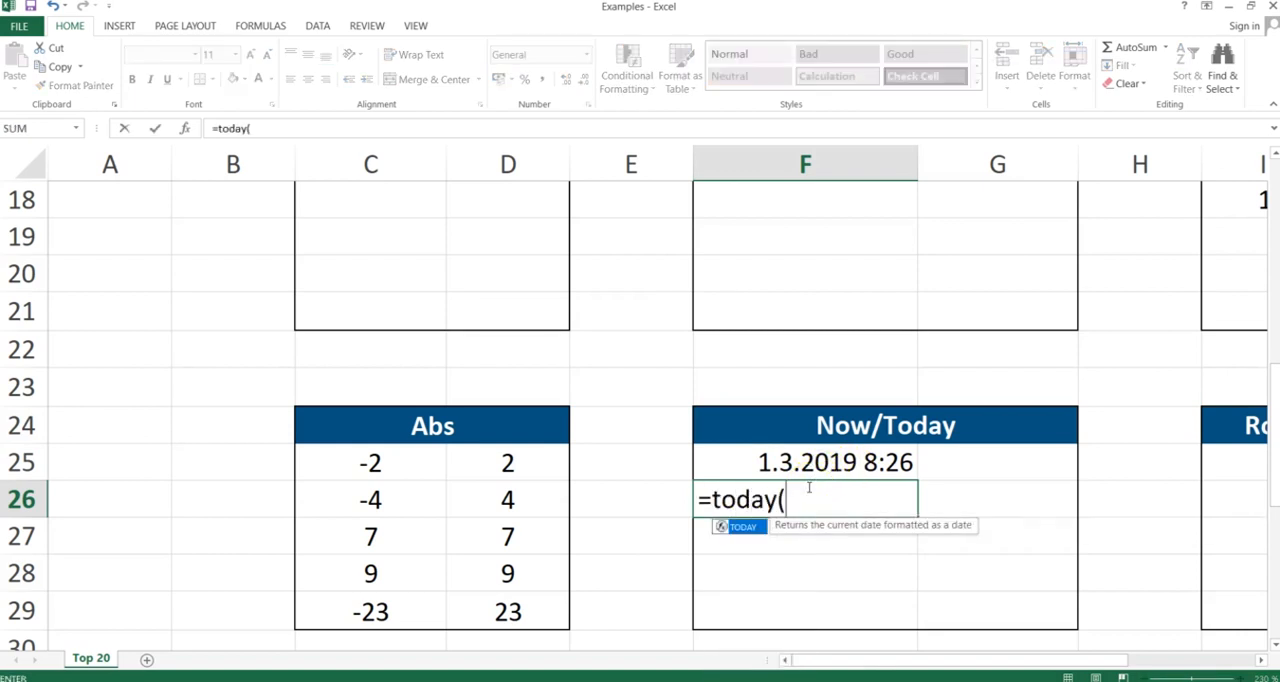
text())
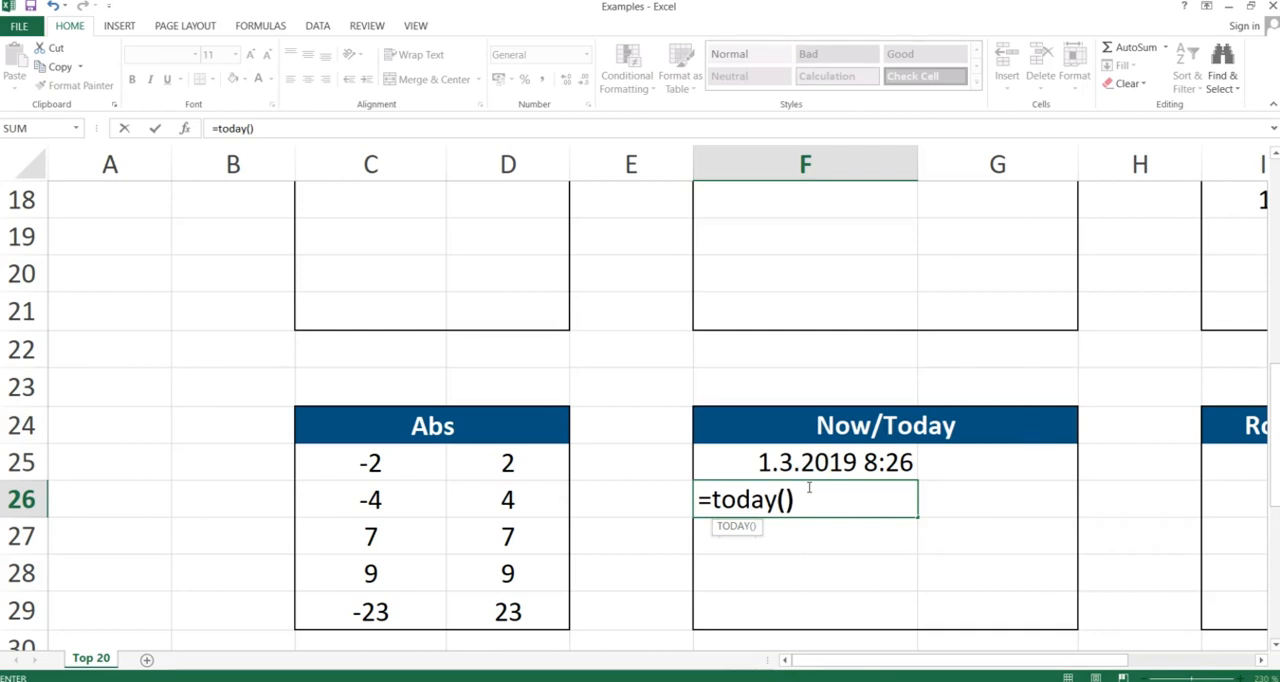
key(Return)
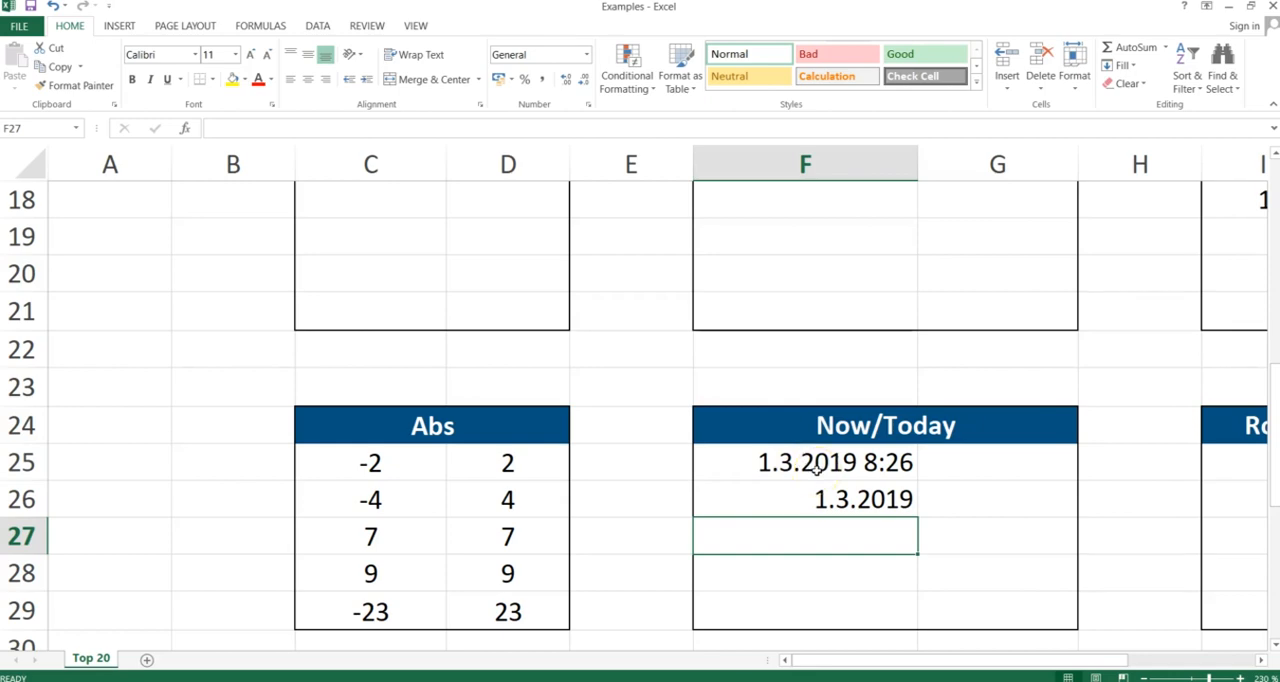
Switch to the slide presentation and advance to the Round, RoundUp, RoundDown slide
key(alt+Tab)
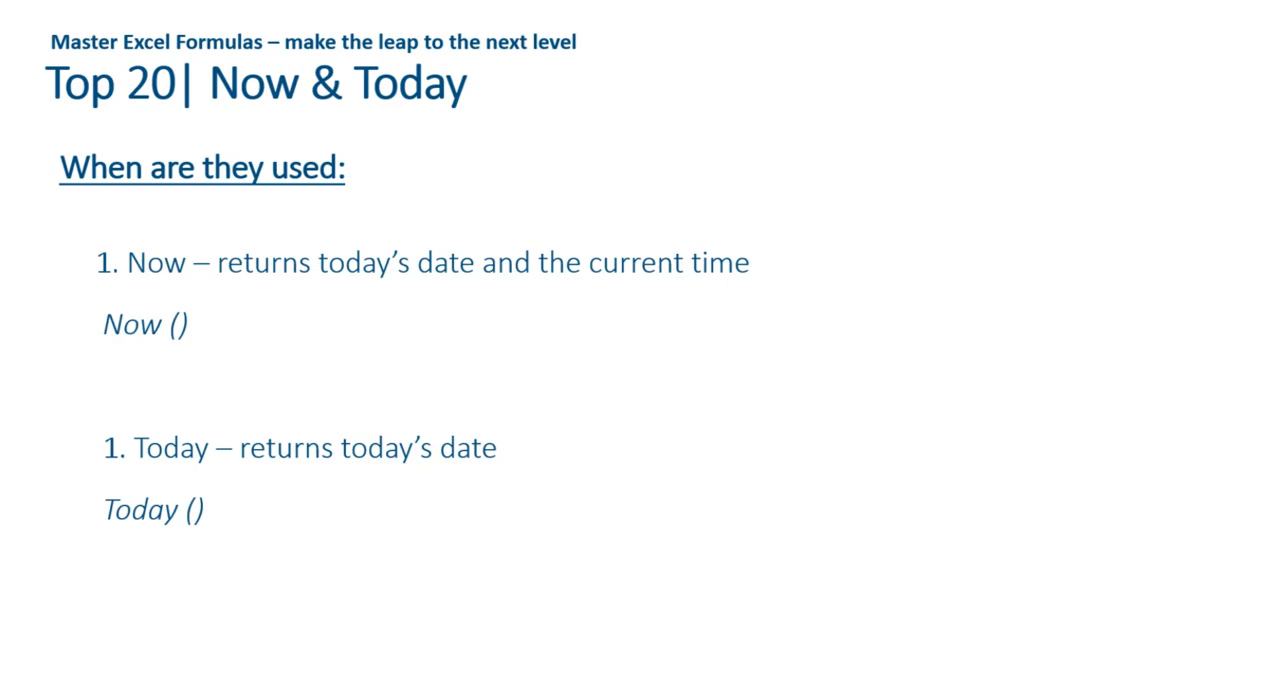
key(Right)
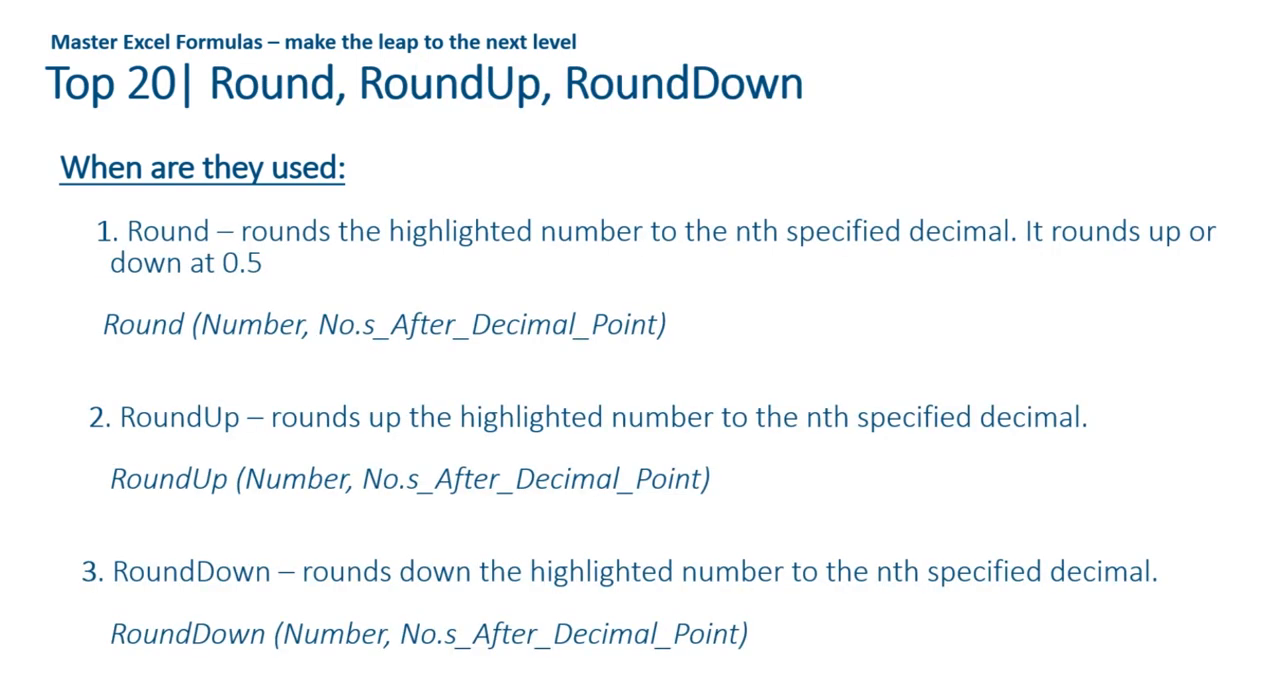
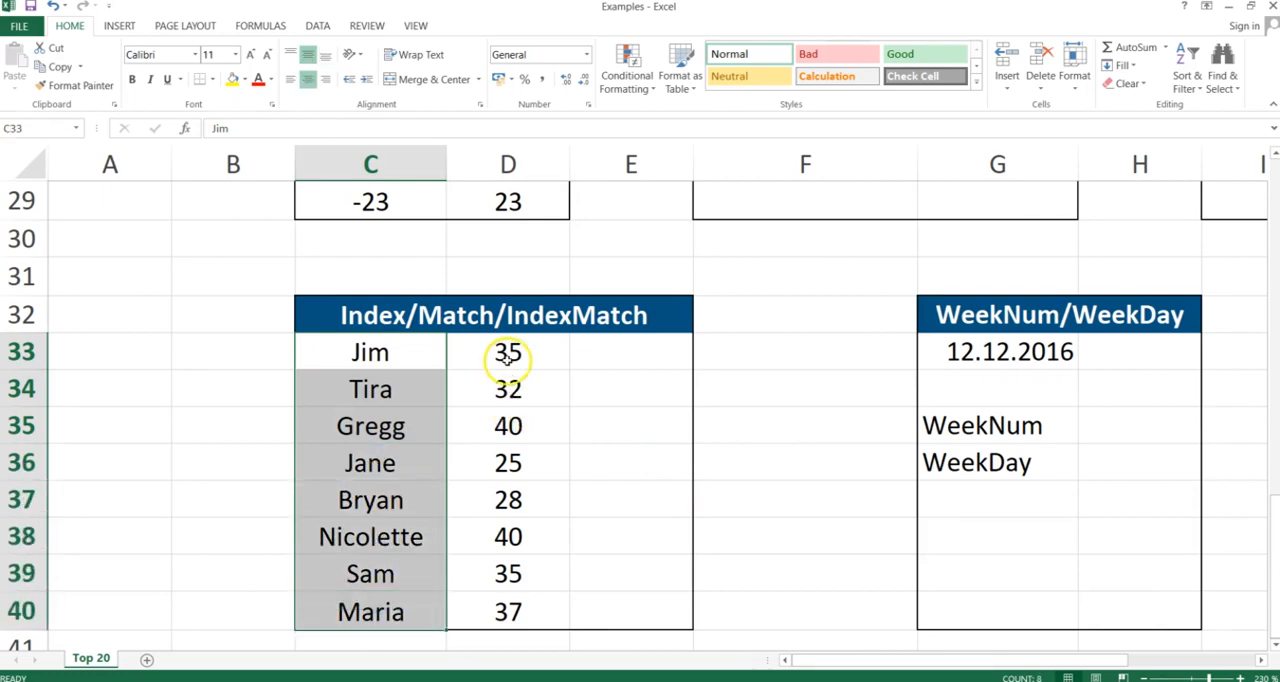
Enter an INDEX formula in E33 returning the second entry from the names in C33:C40
drag(507, 352, 506, 620)
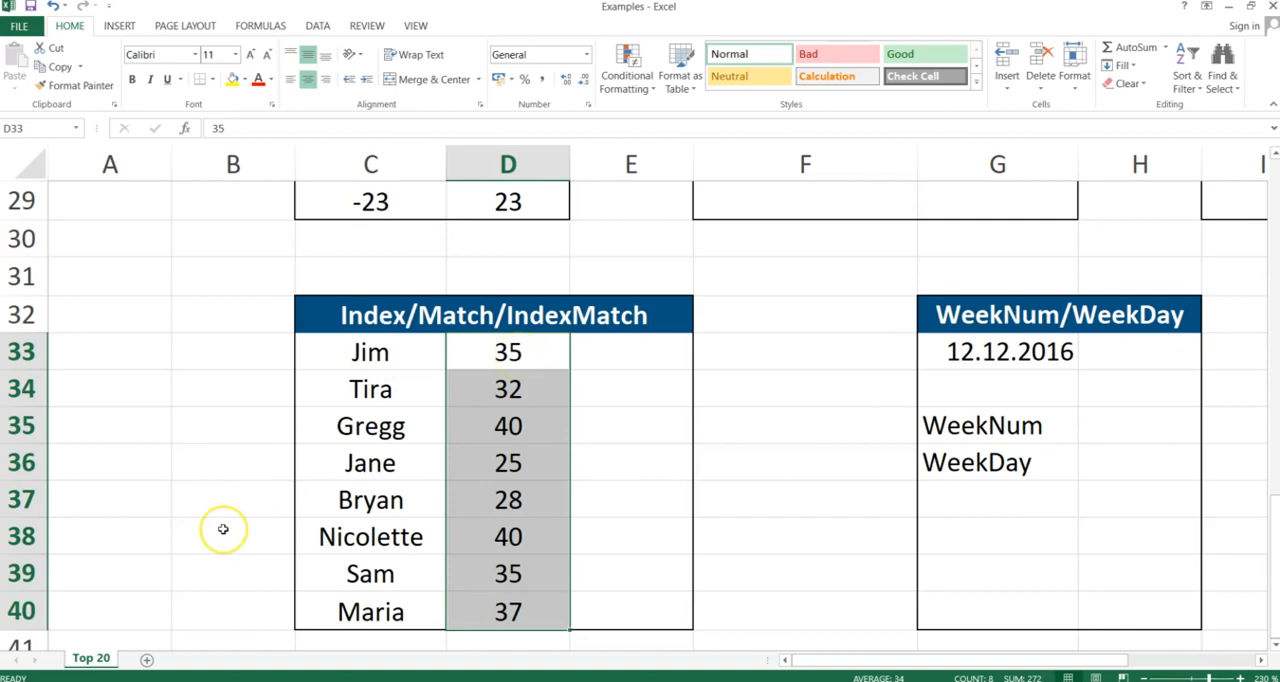
click(611, 350)
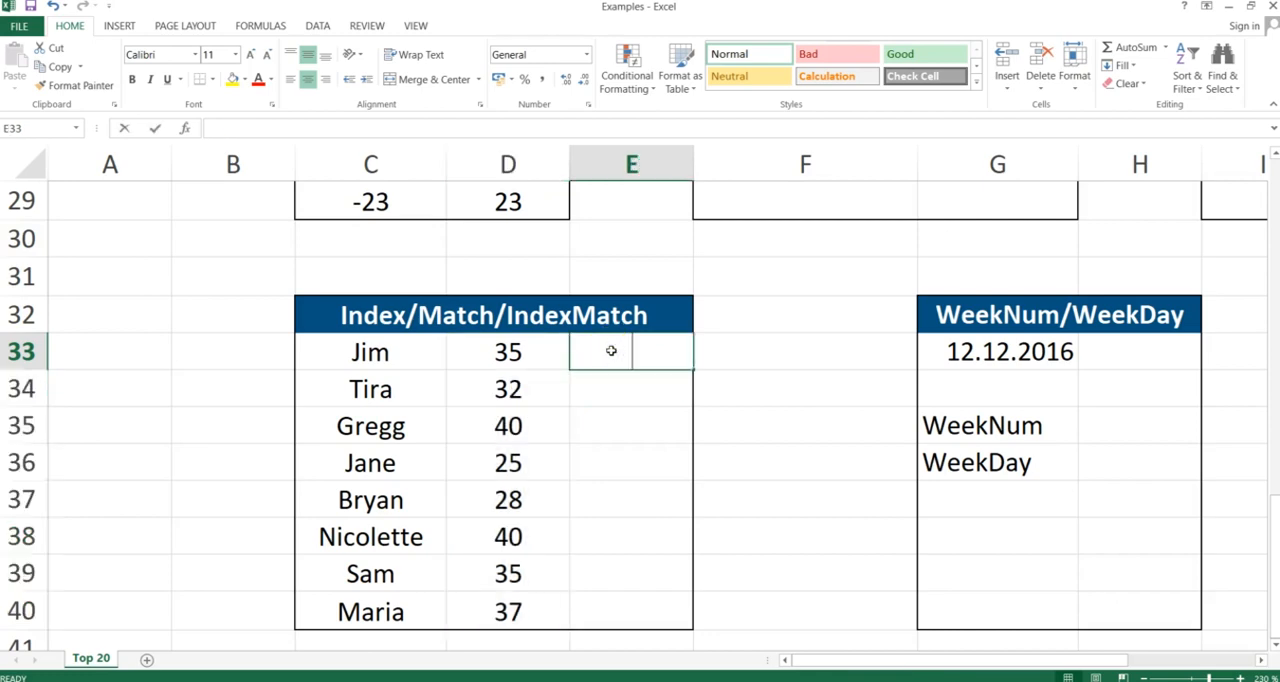
text(=index)
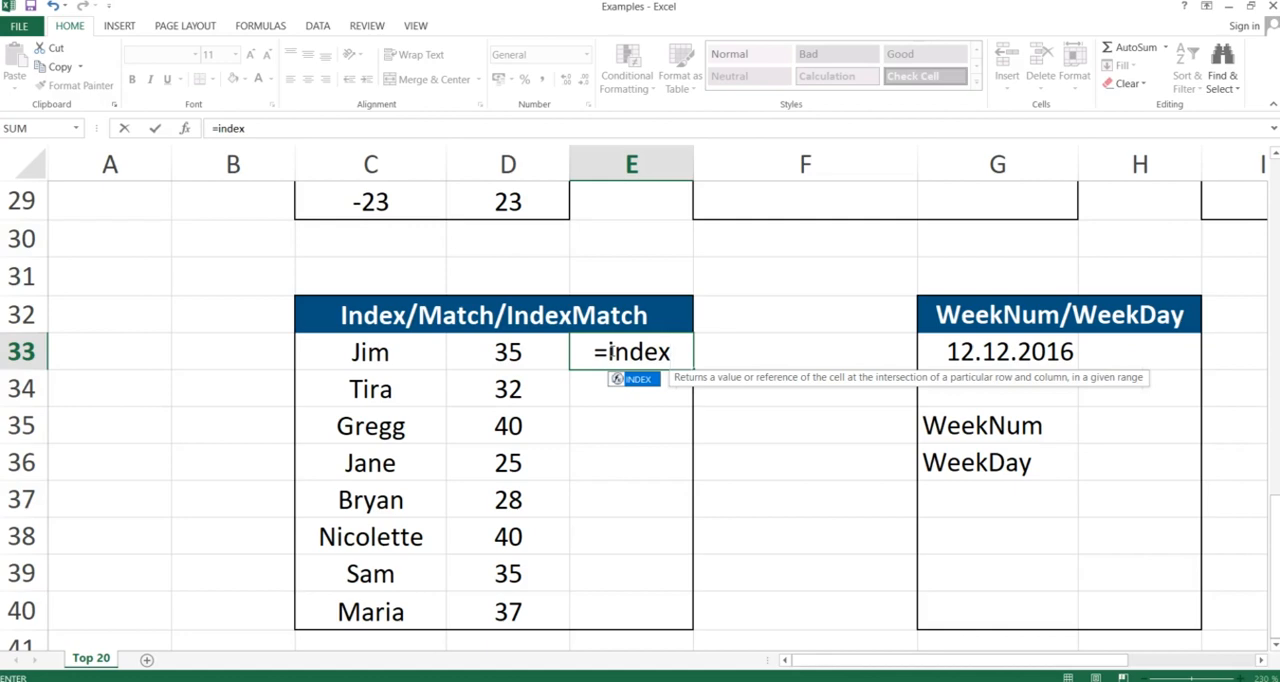
text(()
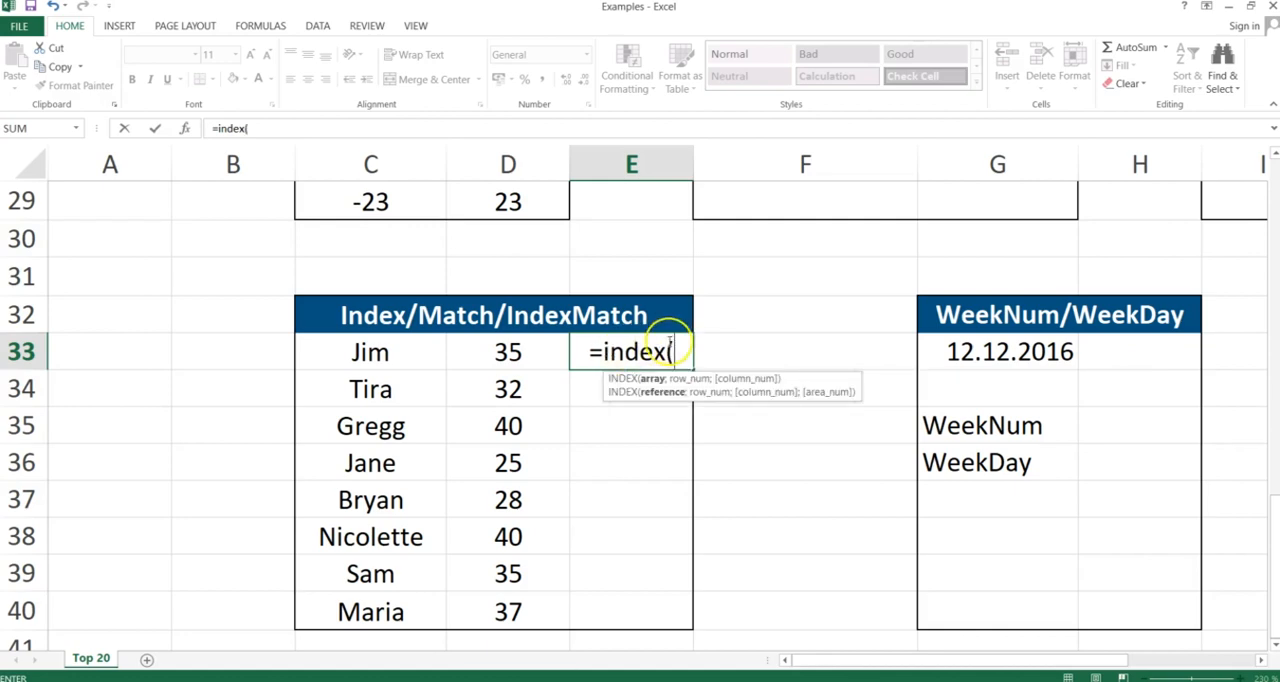
click(379, 347)
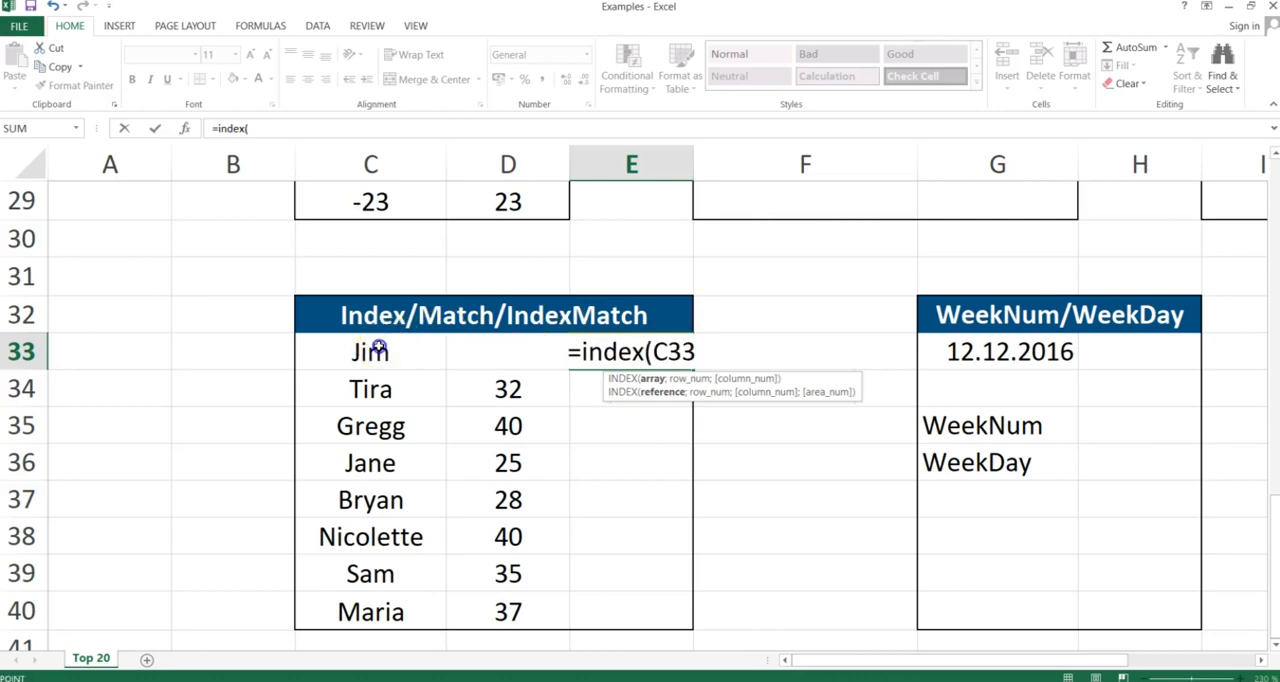
drag(379, 347, 360, 603)
text(;)
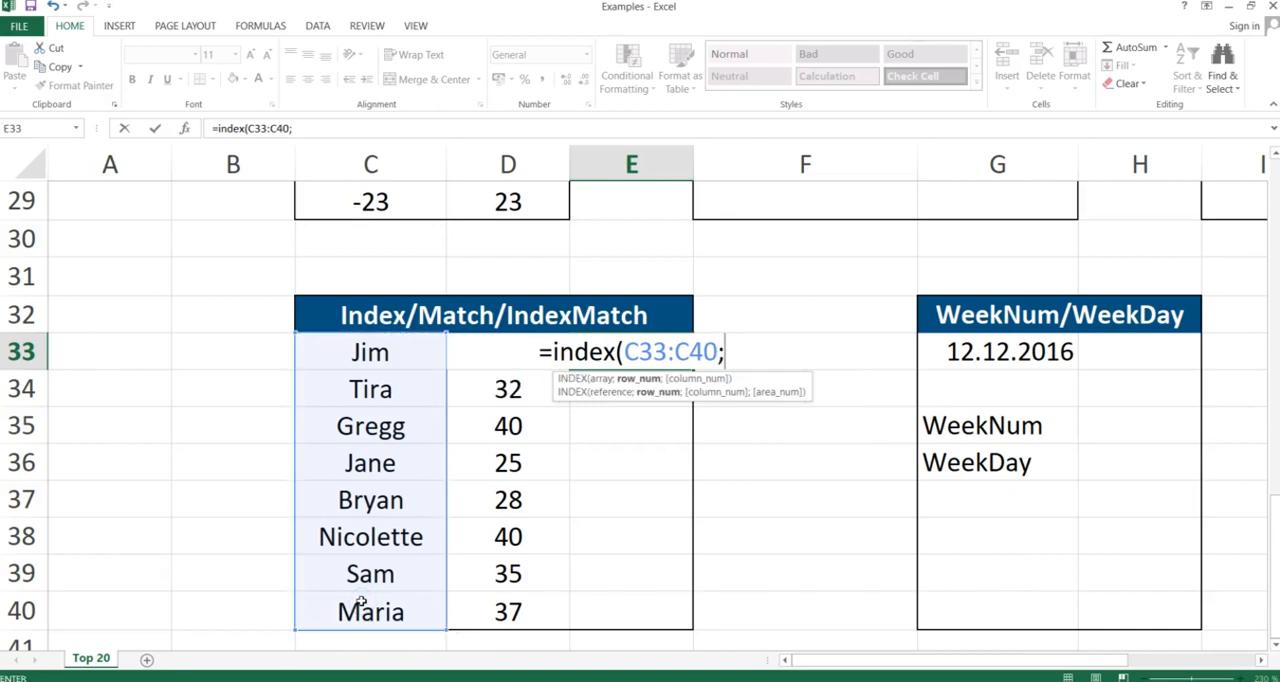
text(2)
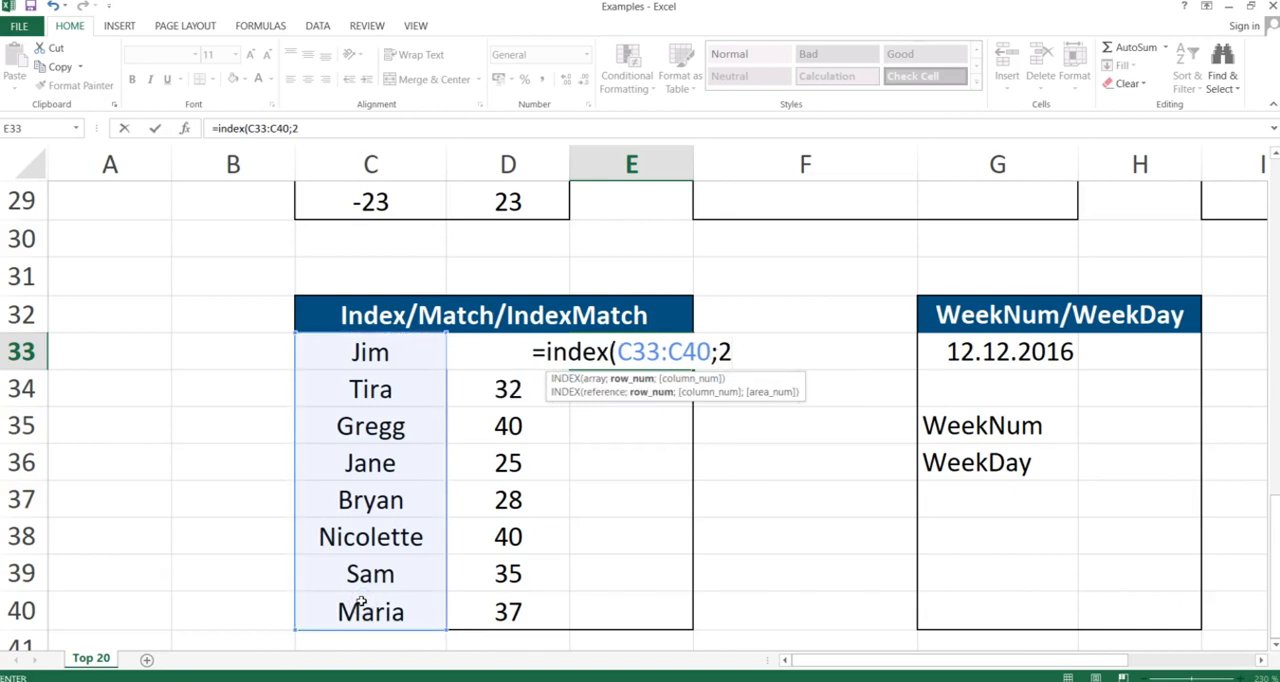
text())
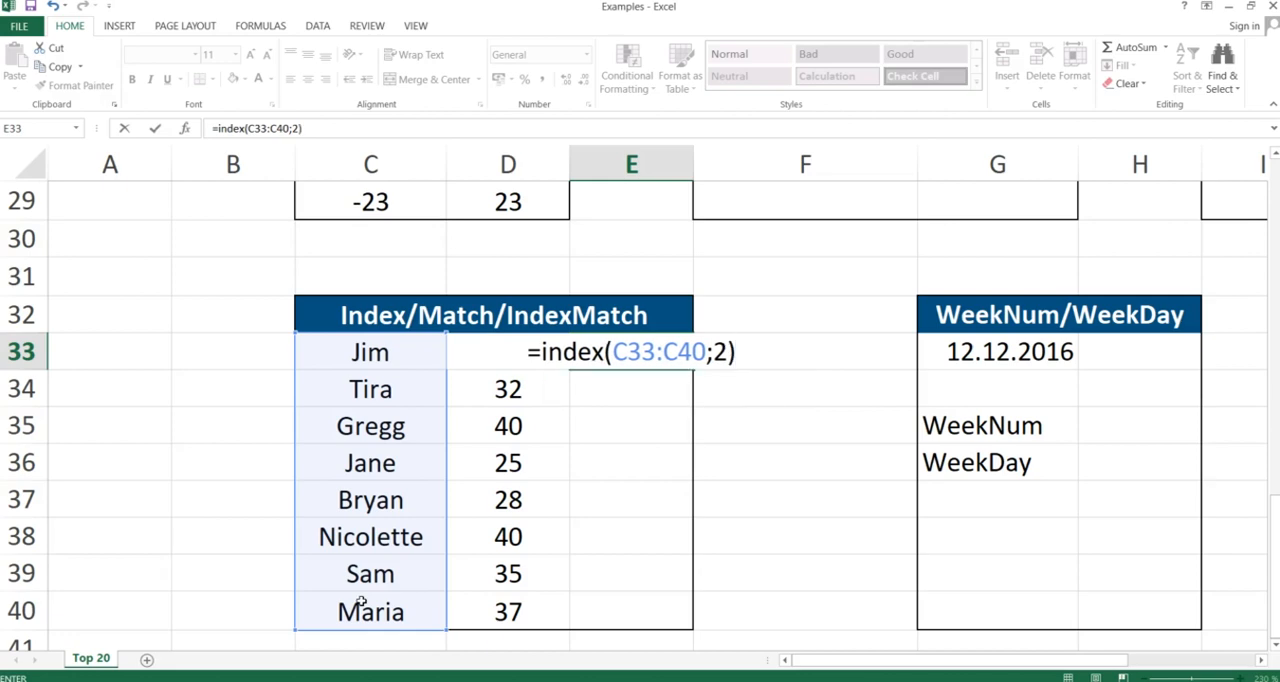
key(Return)
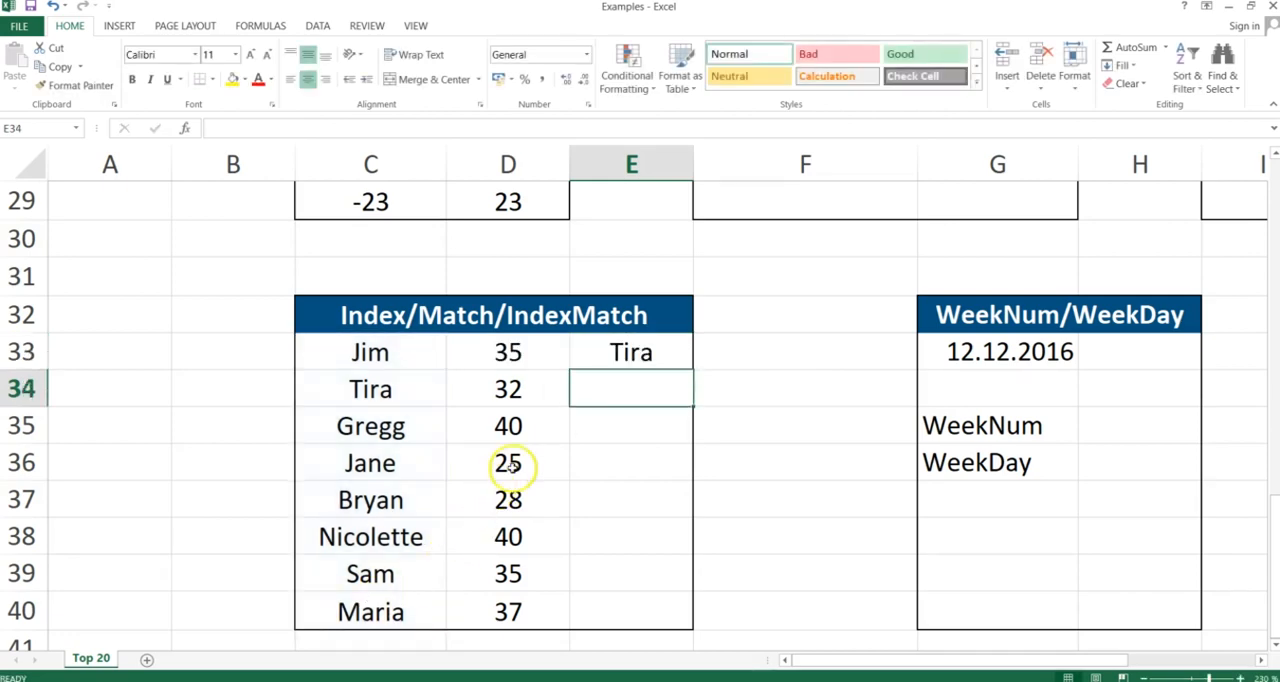
Start a MATCH formula in E33 with "Bryan" as the lookup value
click(627, 354)
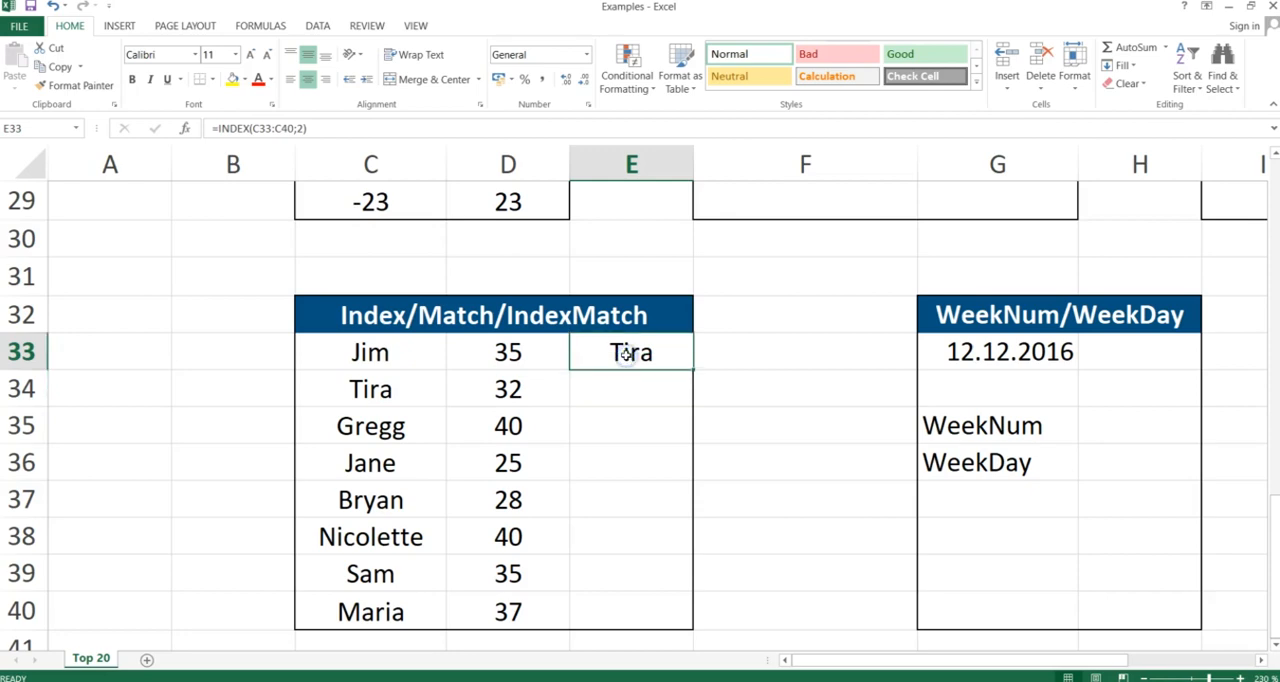
double_click(630, 354)
key(Escape)
text(=mat)
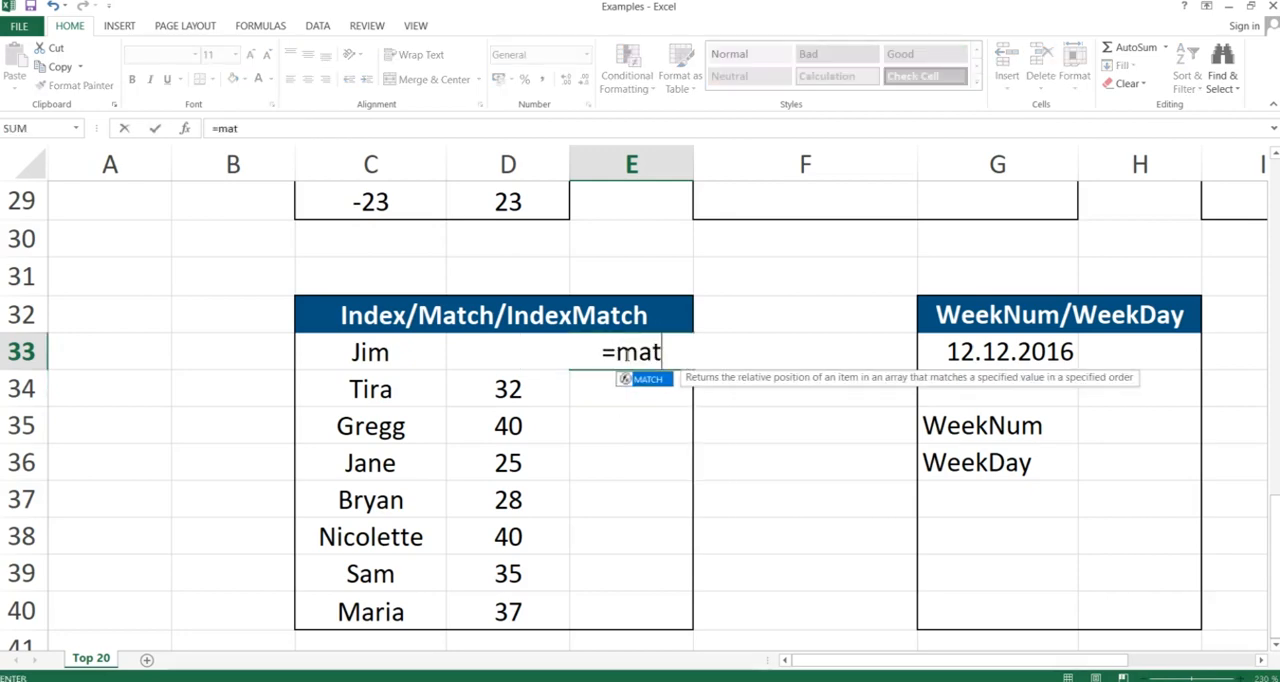
text(ch()
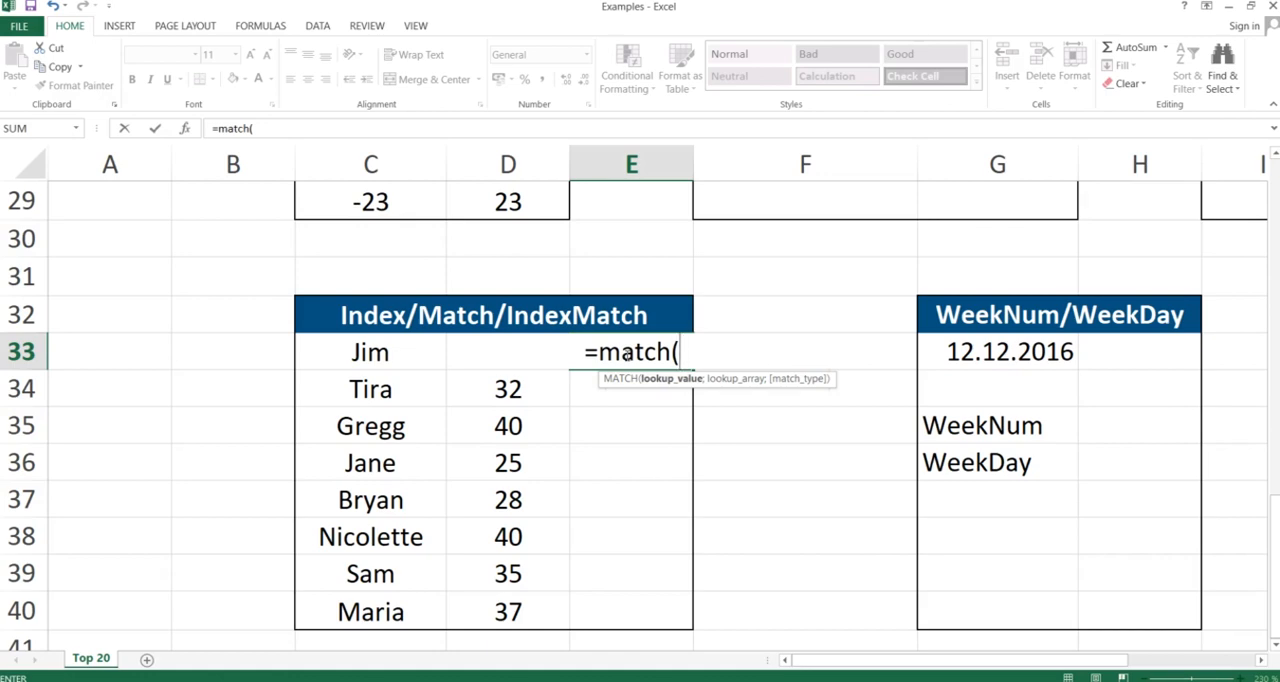
text("Bryan)
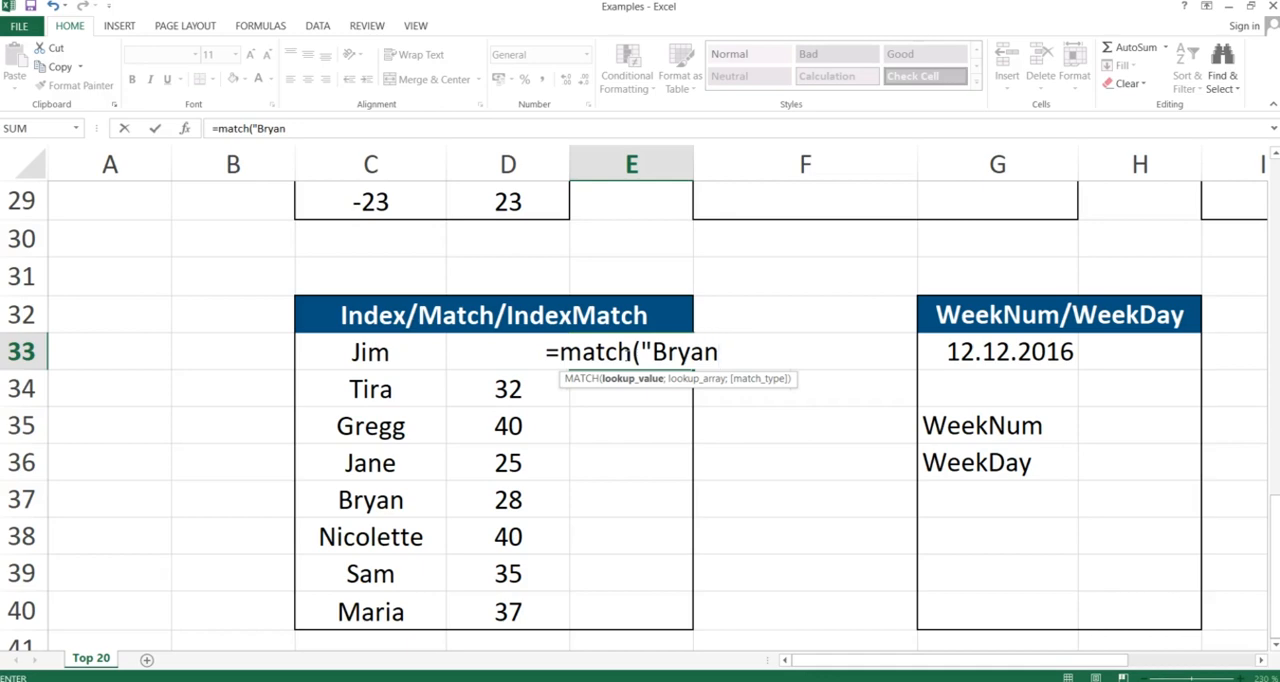
text(",)
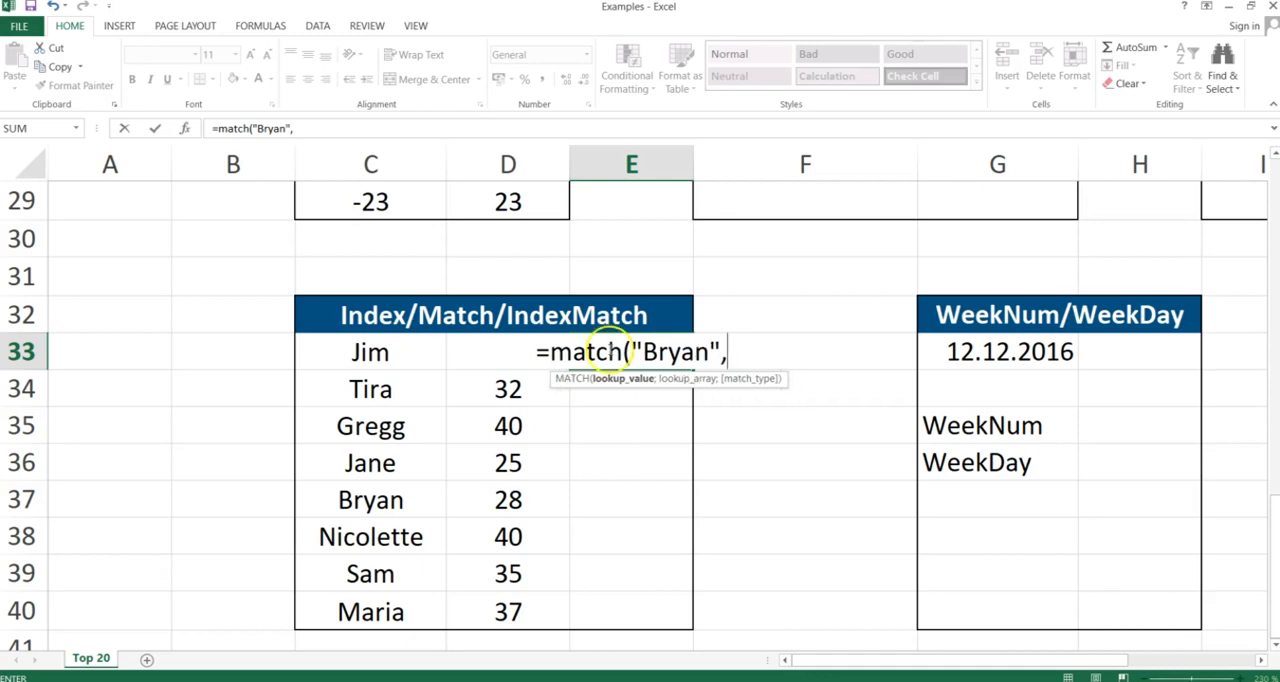
Complete the MATCH formula with lookup range C33:C40 and match type 0, using semicolon separators
click(370, 354)
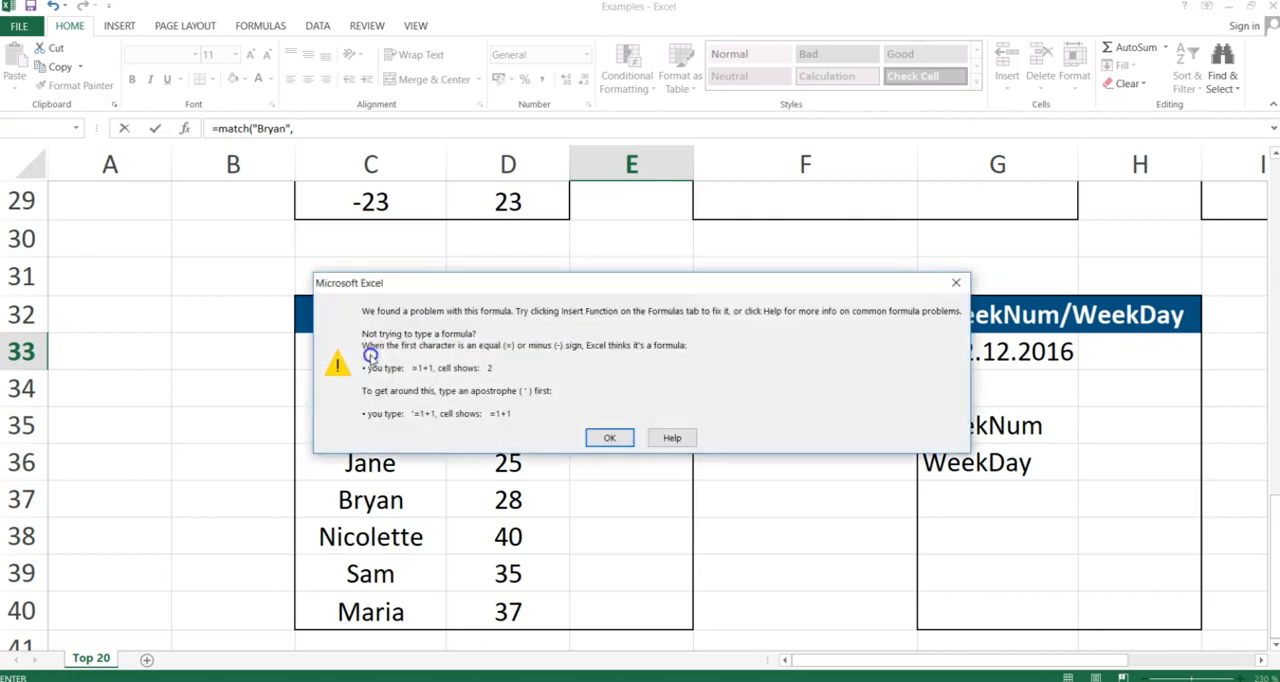
key(Return)
key(BackSpace)
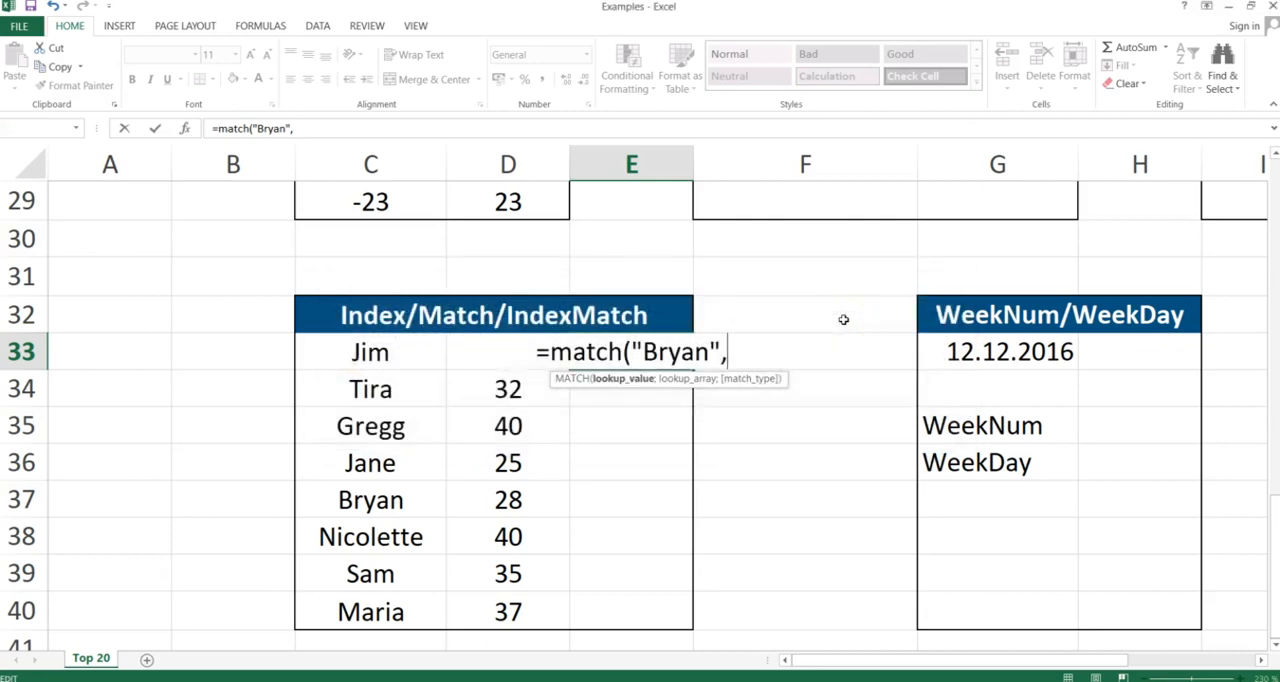
text(,)
key(BackSpace)
text(;)
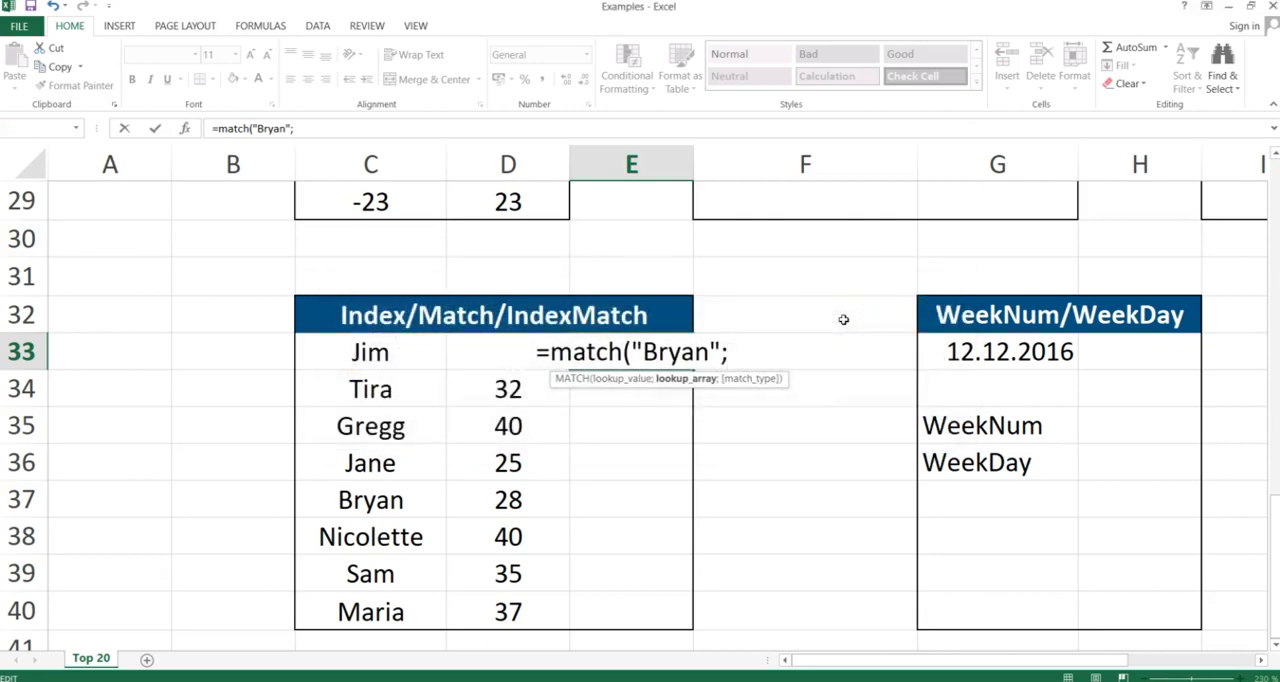
click(378, 352)
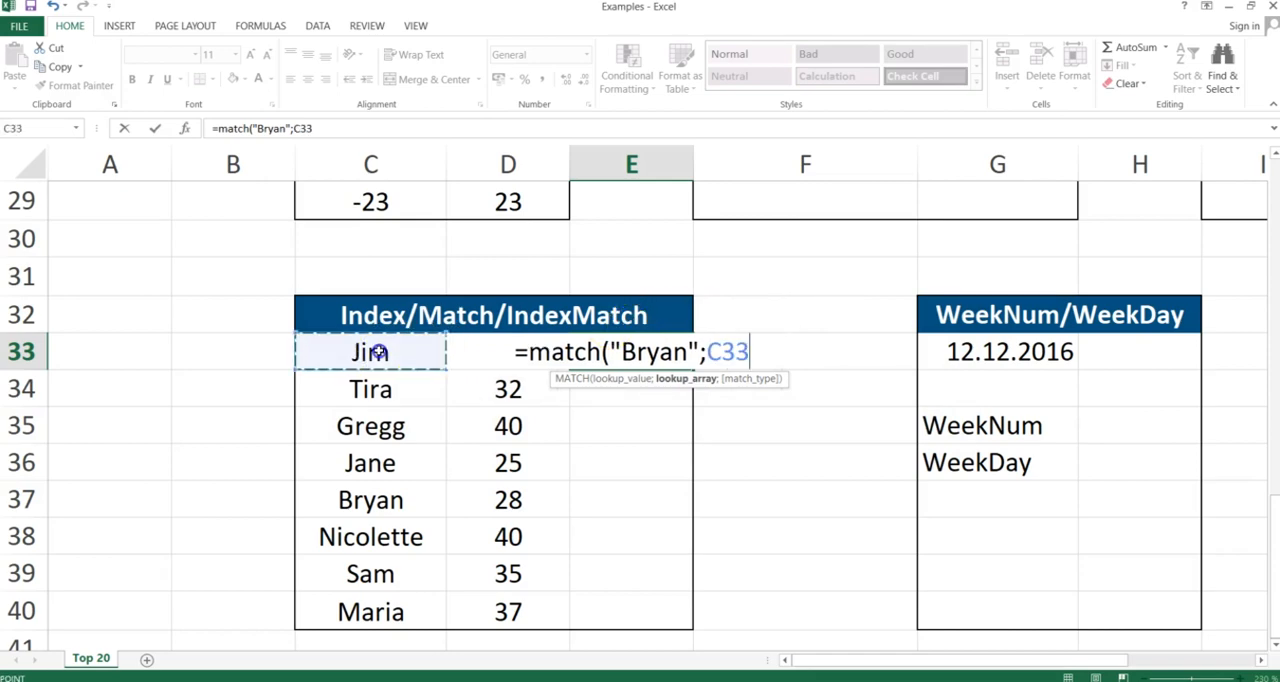
drag(378, 352, 360, 608)
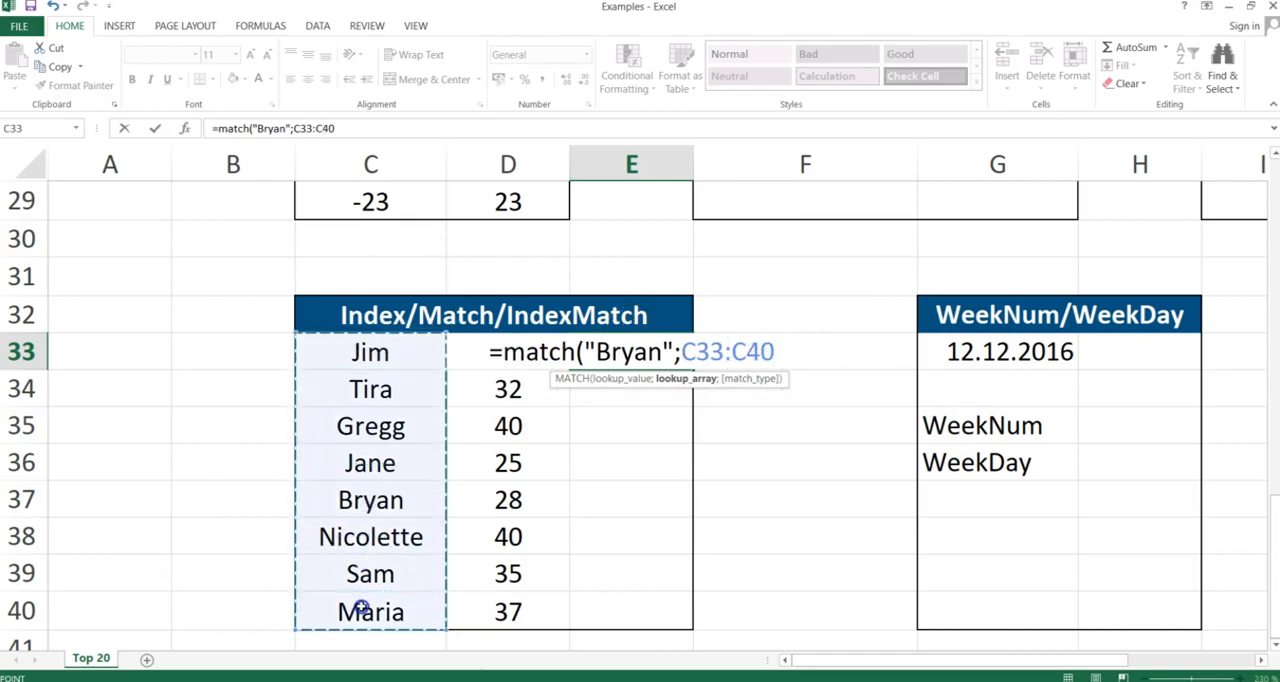
text(;)
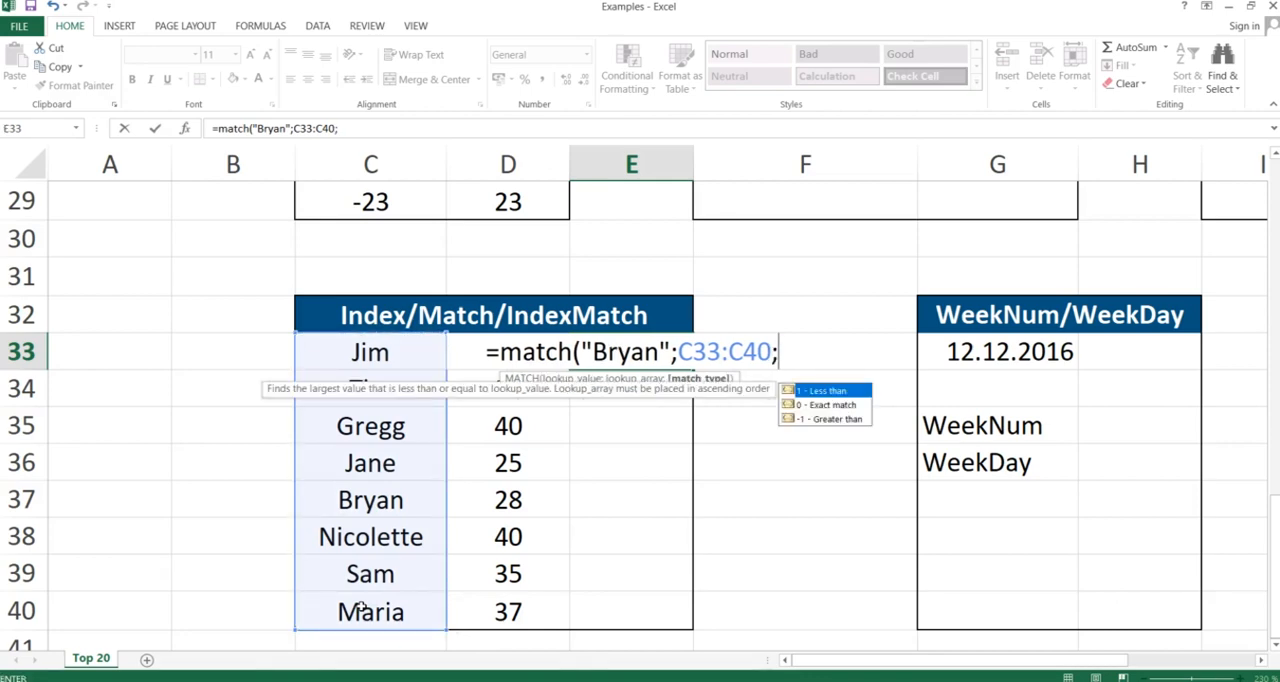
text(0))
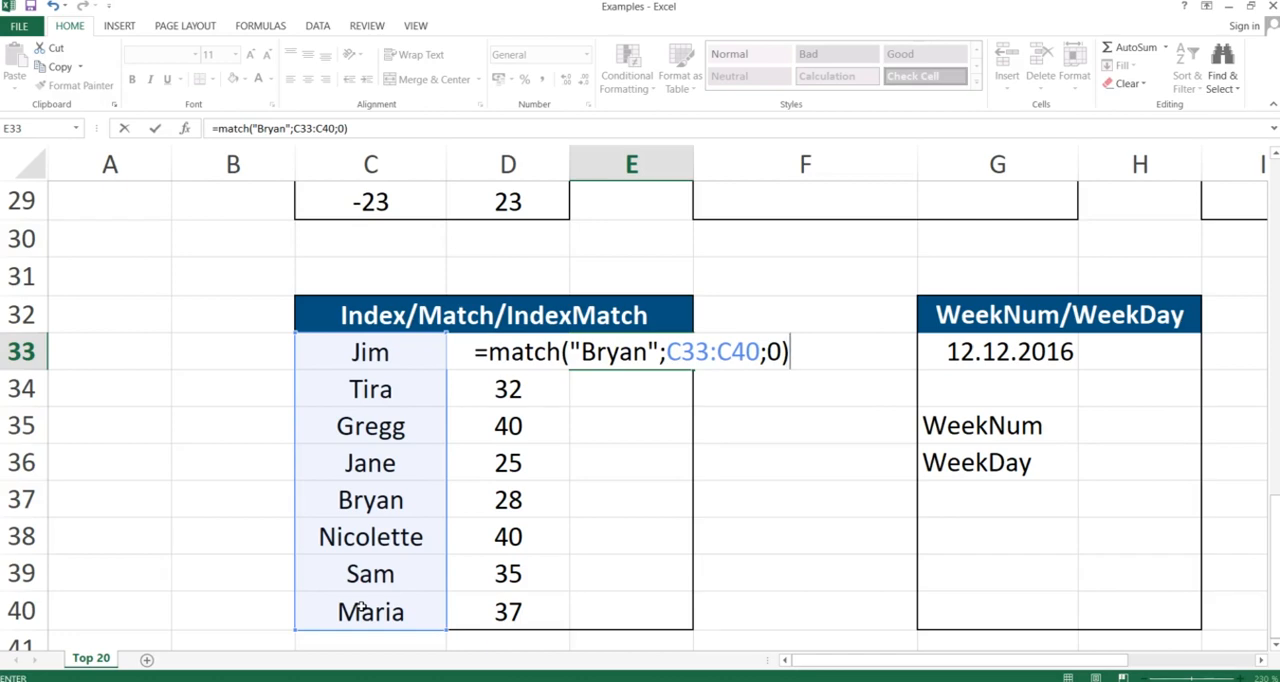
key(Return)
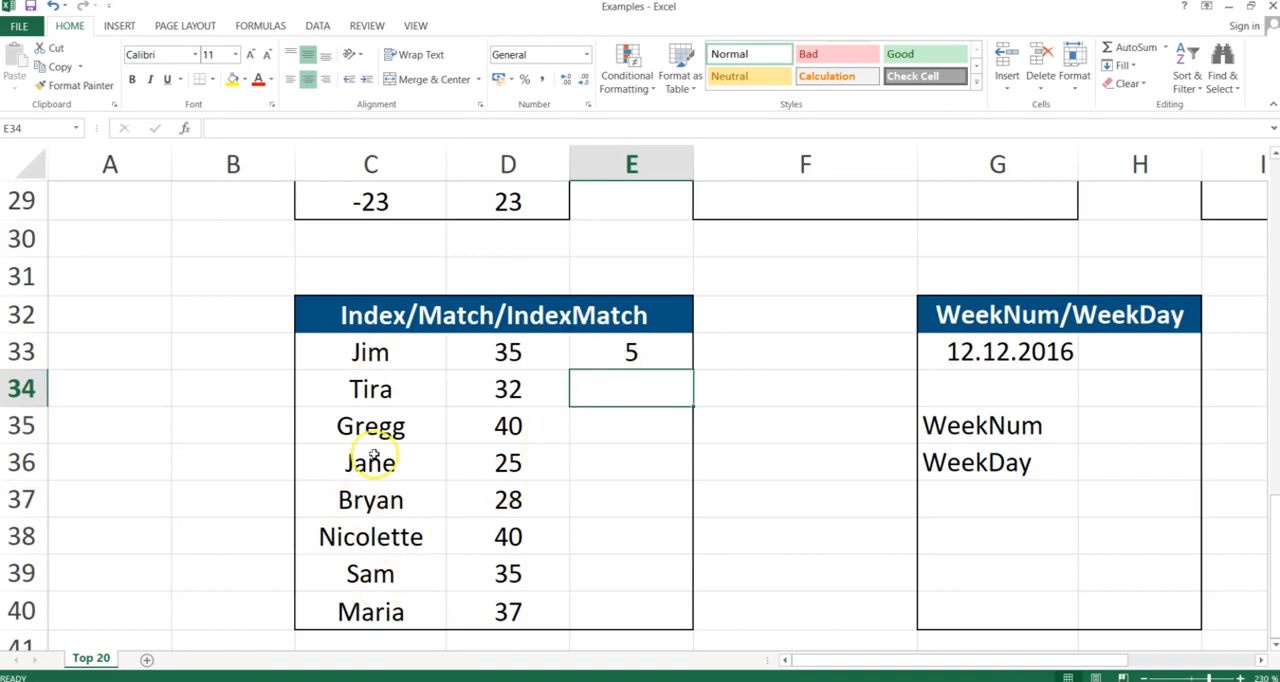
Start an INDEX formula in E33 over the absolute range $D$33:$D$40
click(370, 358)
drag(370, 358, 371, 605)
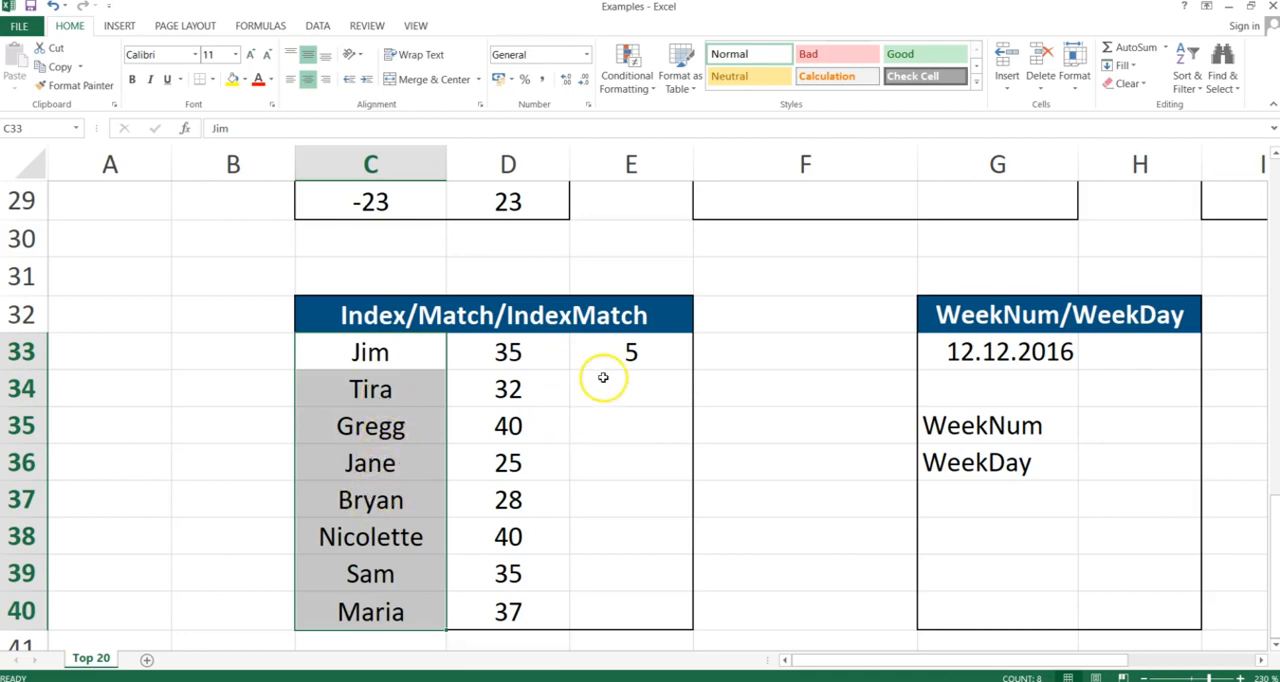
click(633, 351)
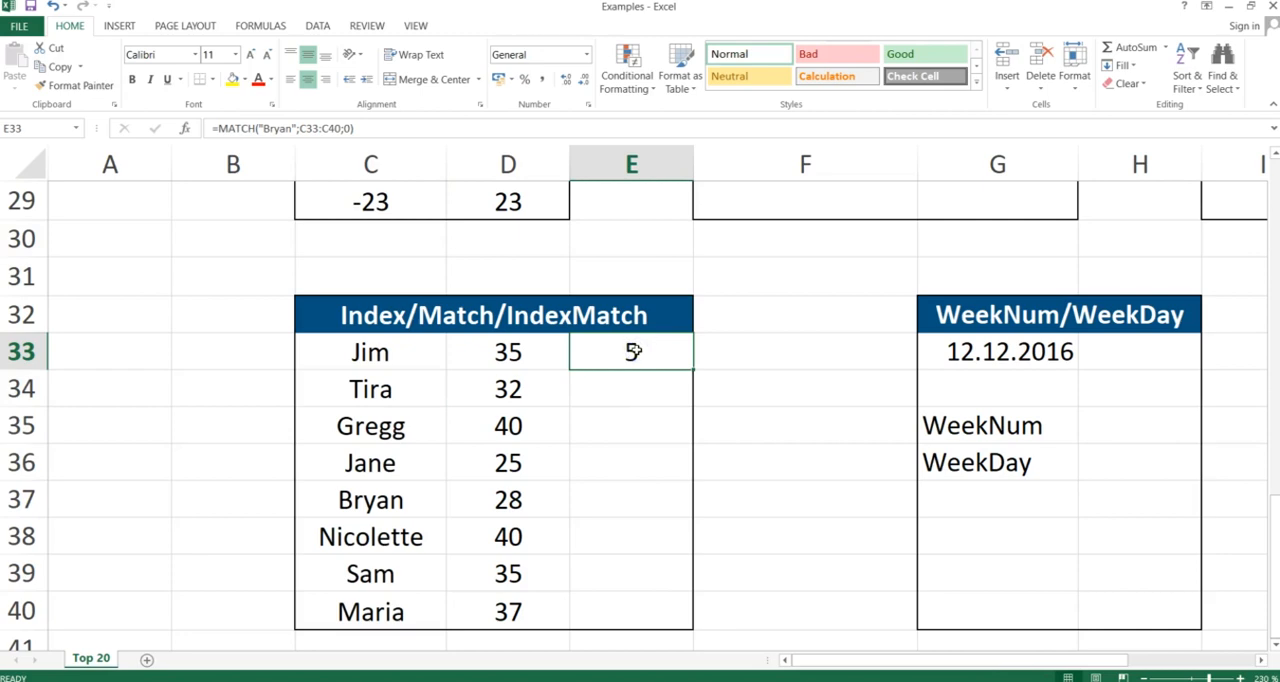
text(=ind)
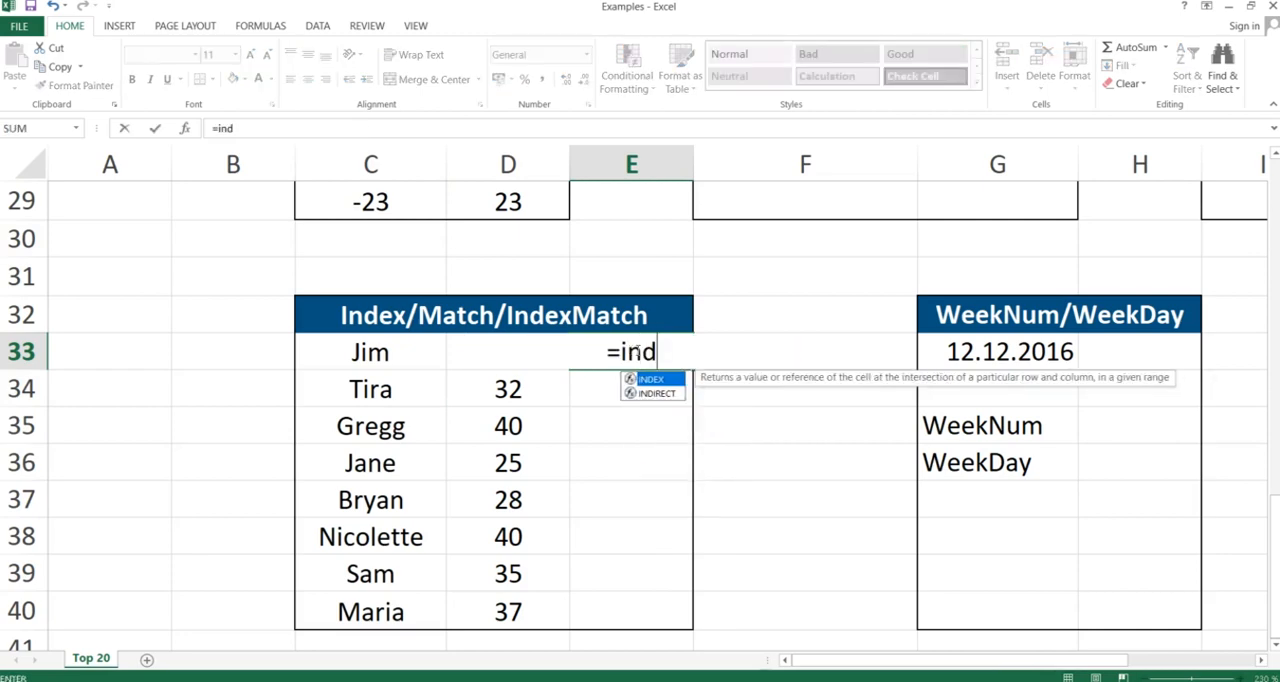
text(ex()
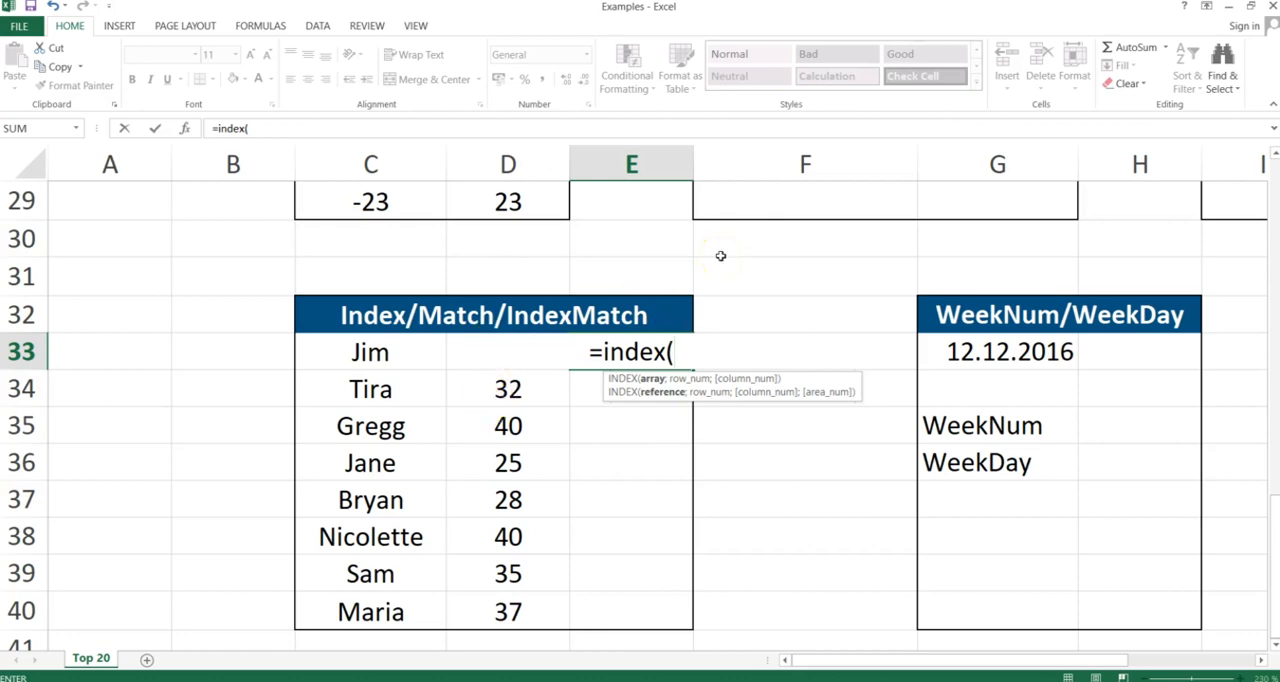
text(D33)
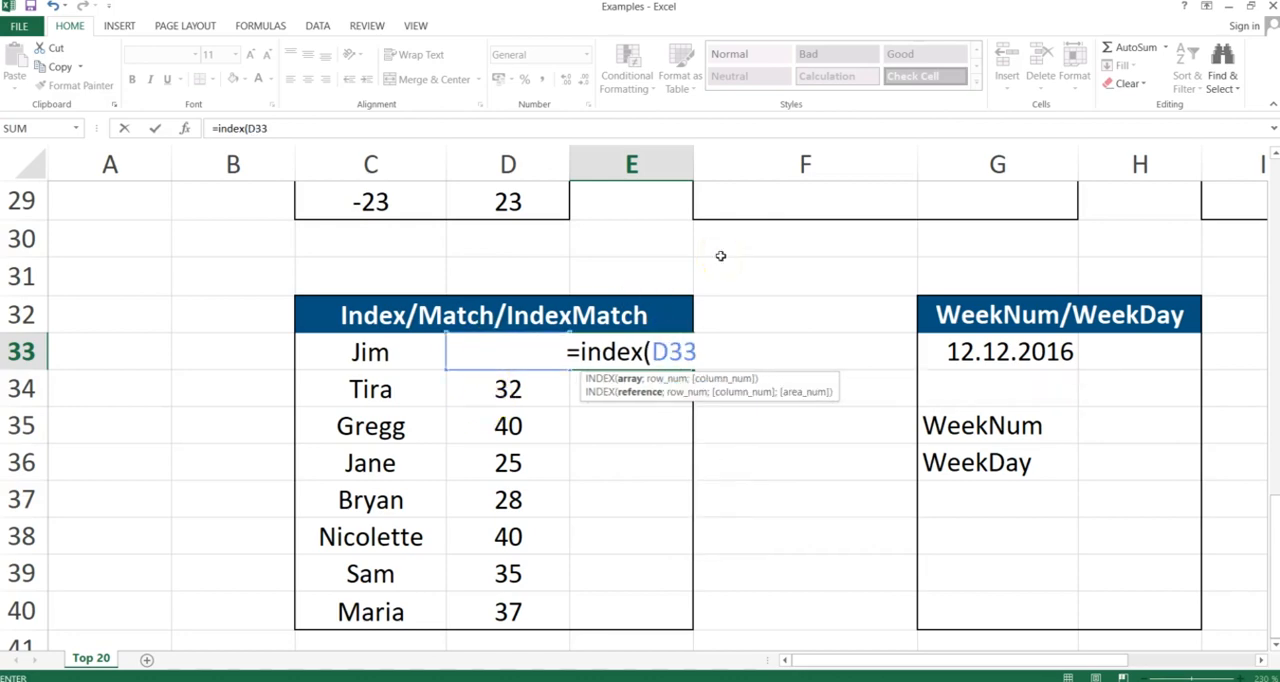
text(:D40)
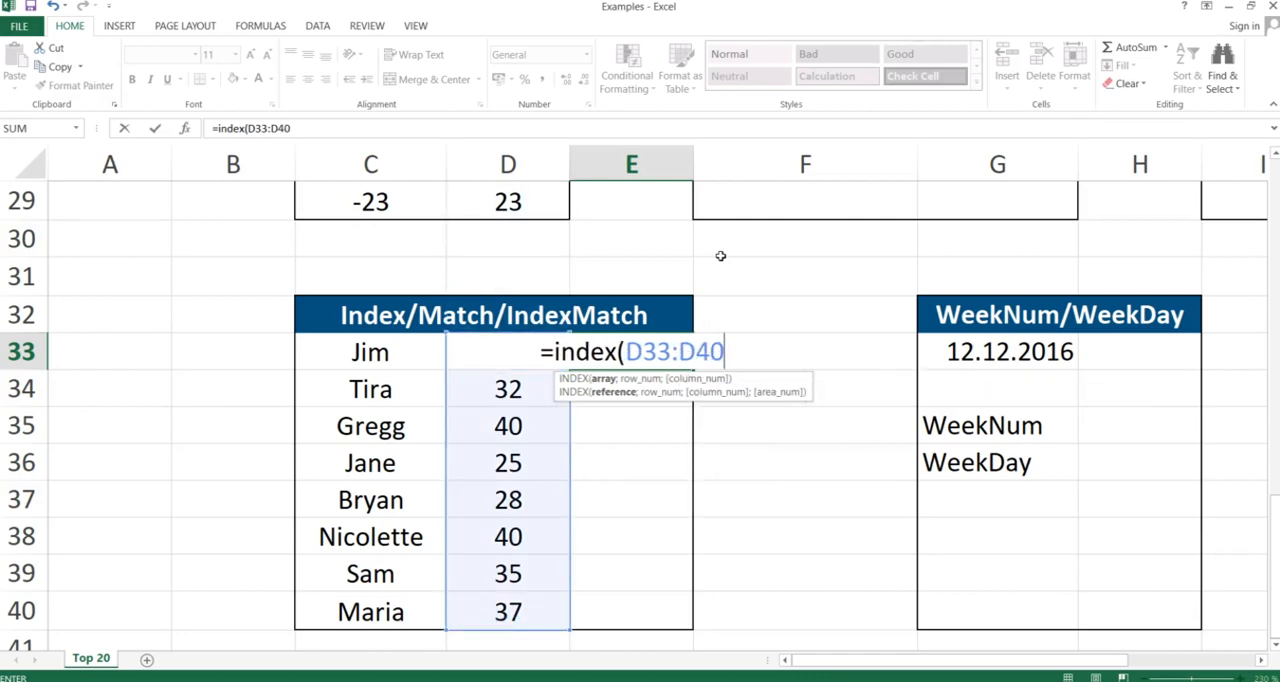
key(F4)
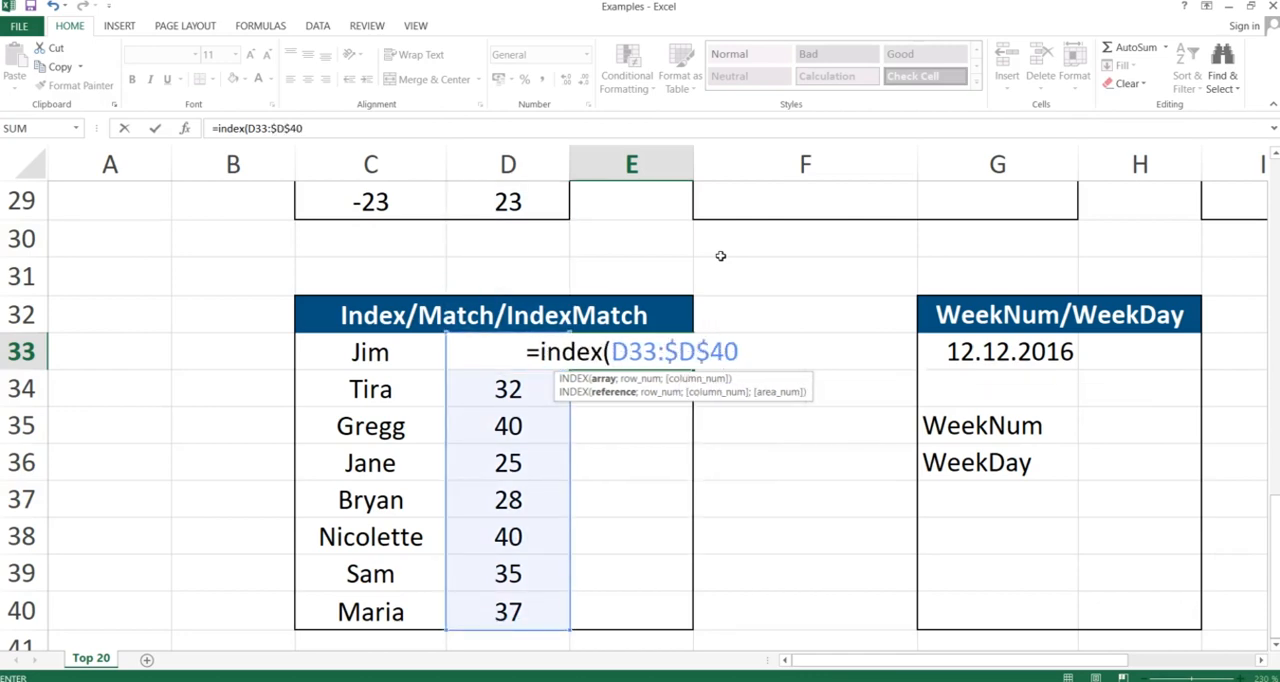
click(627, 347)
key(F4)
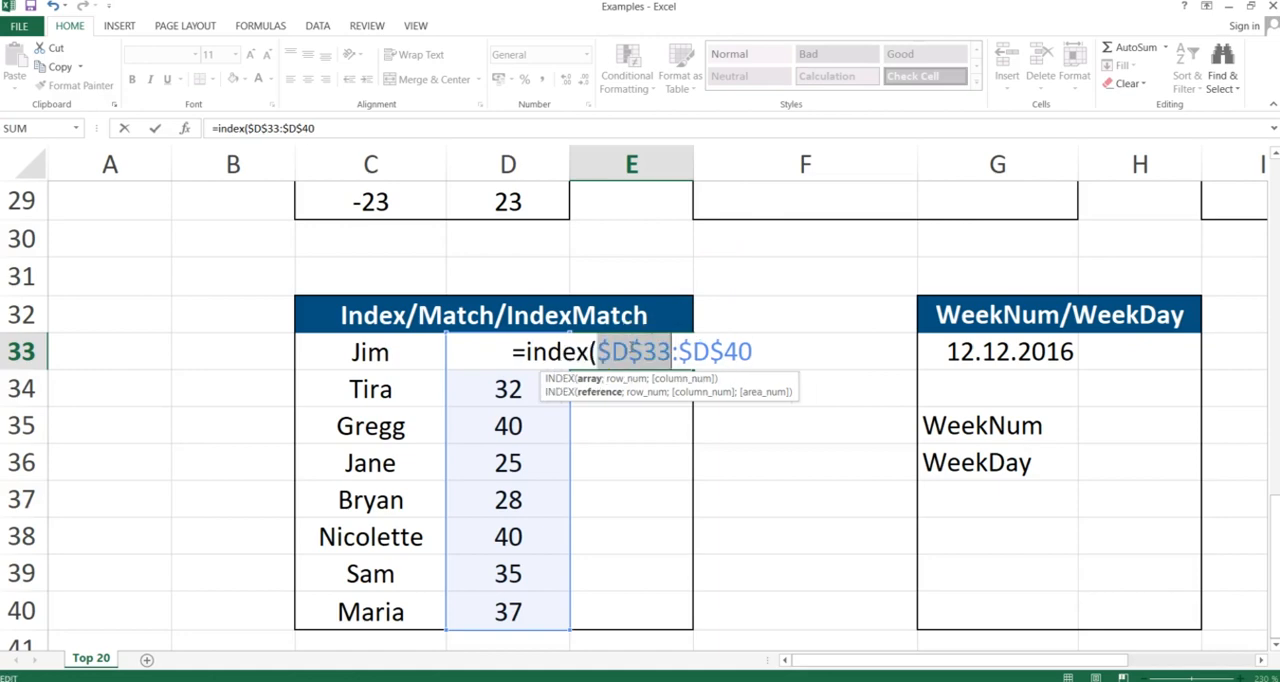
click(750, 348)
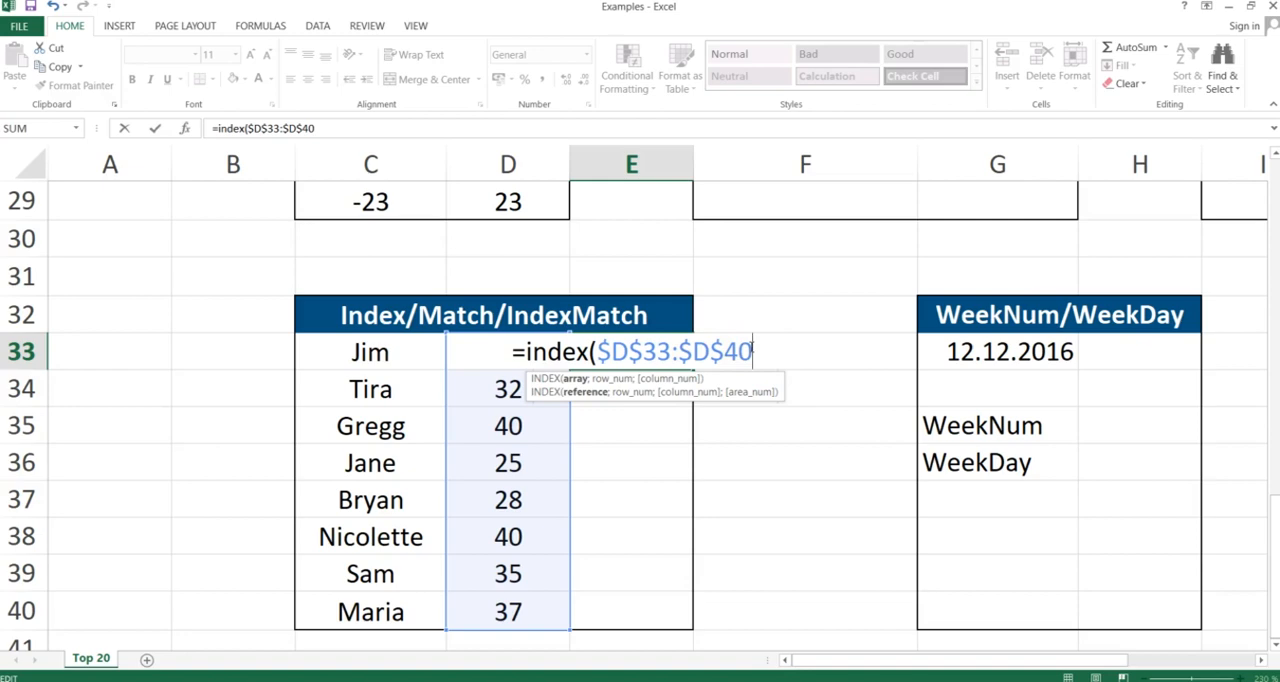
Nest a MATCH function in the INDEX formula with lookup value C33 and absolute lookup range $C$33:$C$40
text(;)
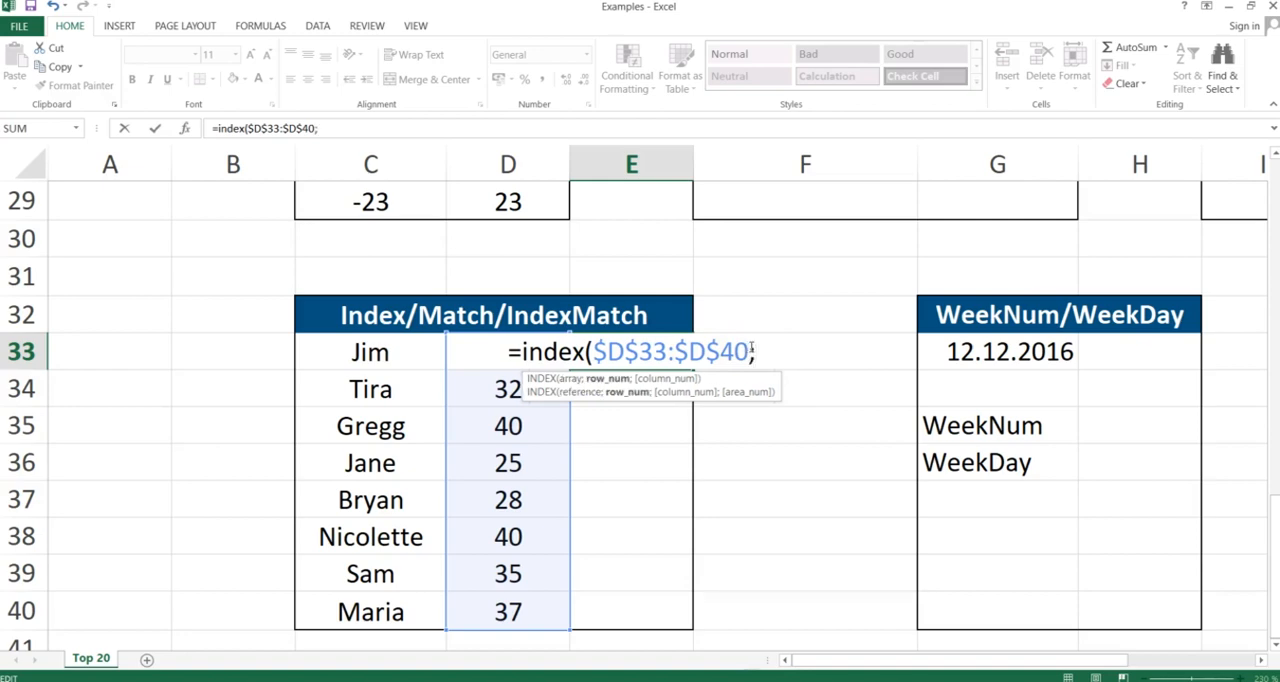
text(match)
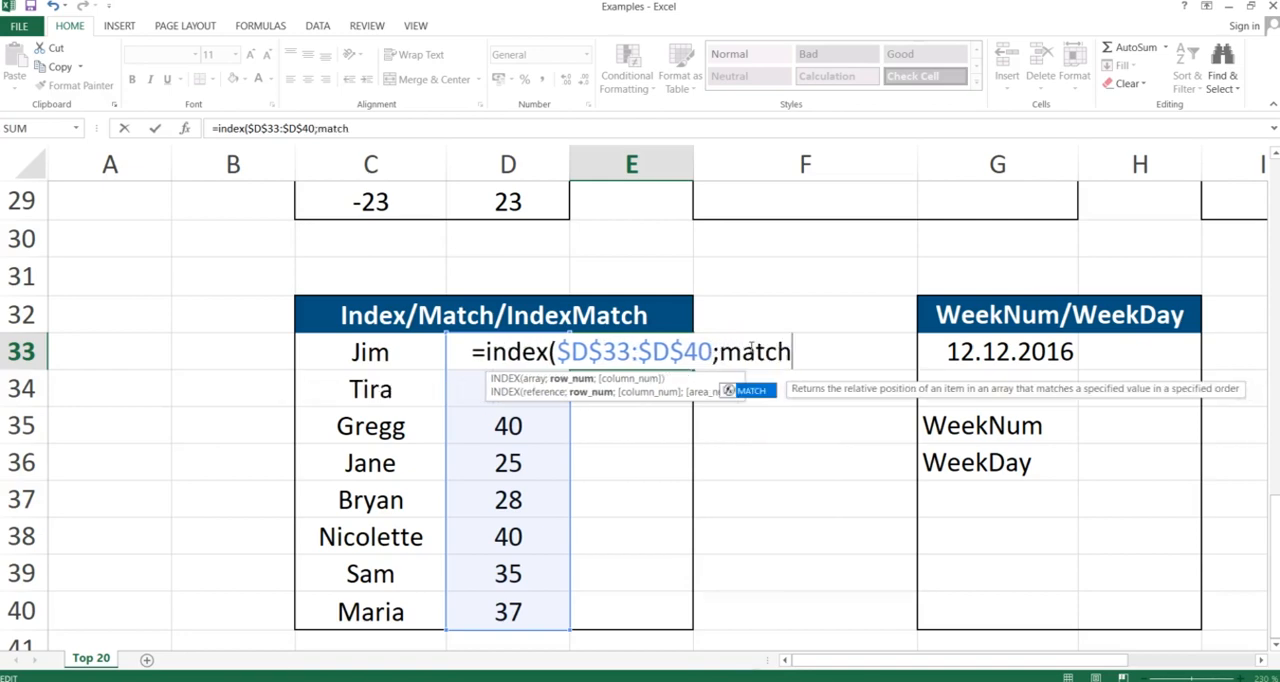
text(()
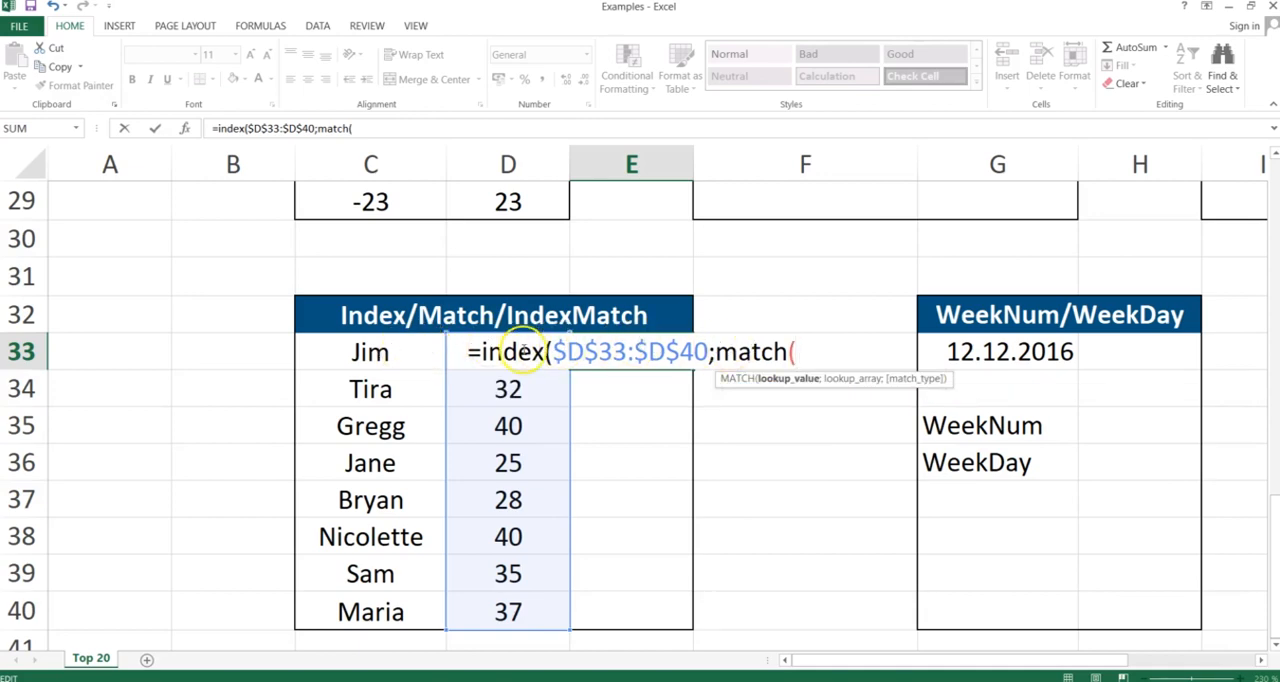
click(387, 352)
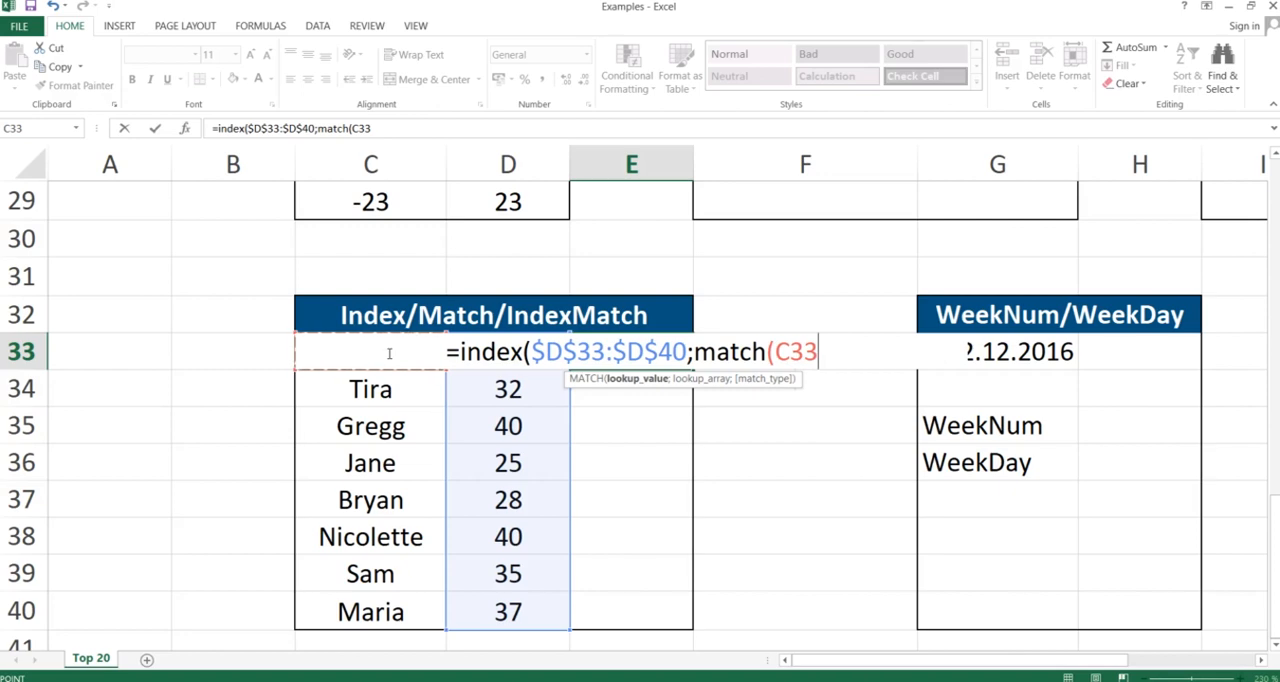
text(;)
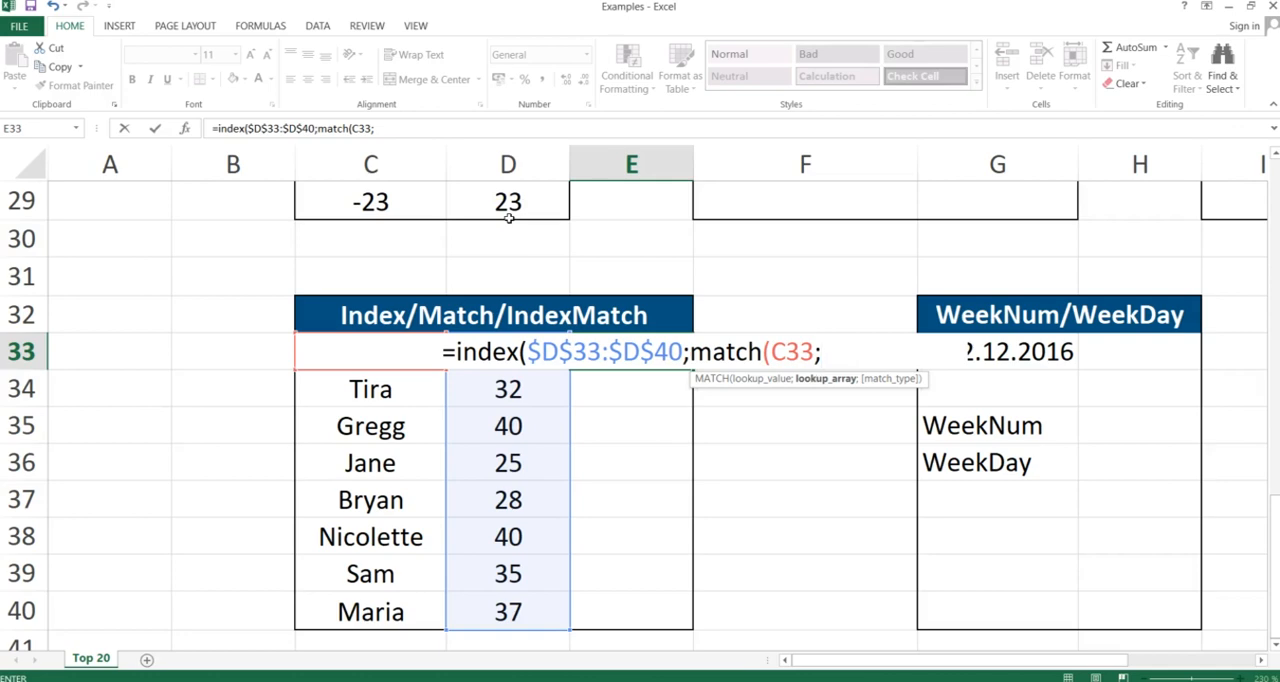
text(C33)
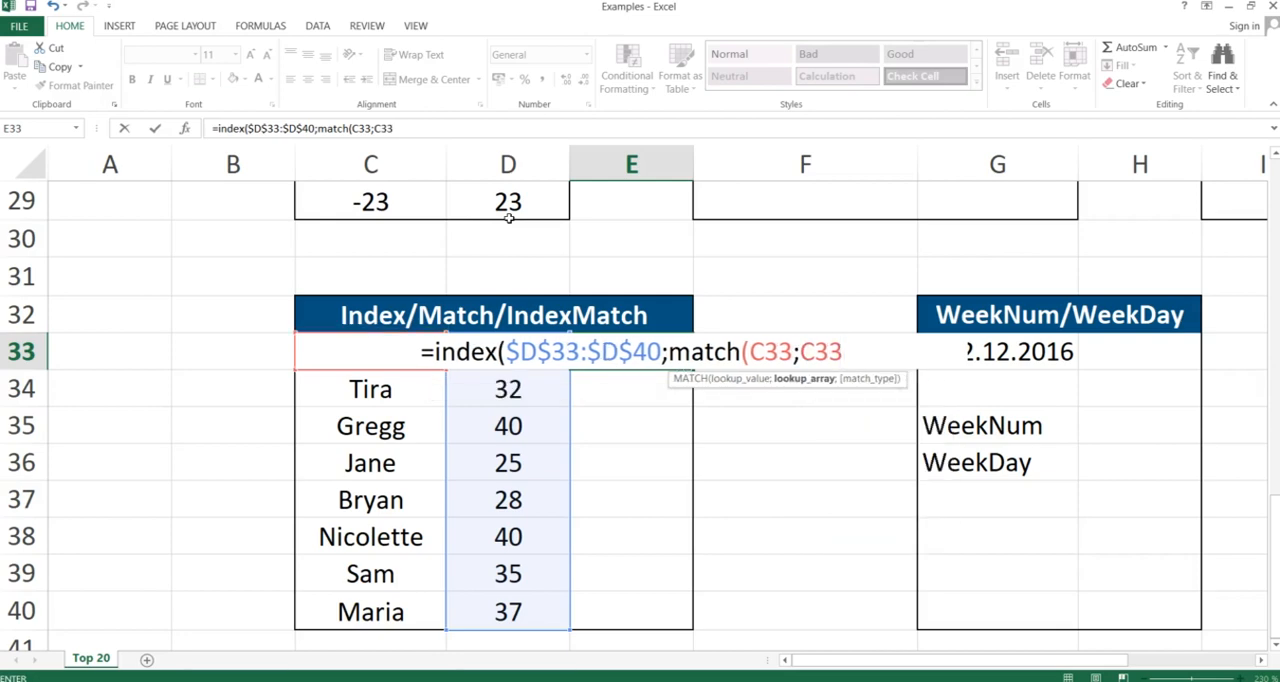
text(:C)
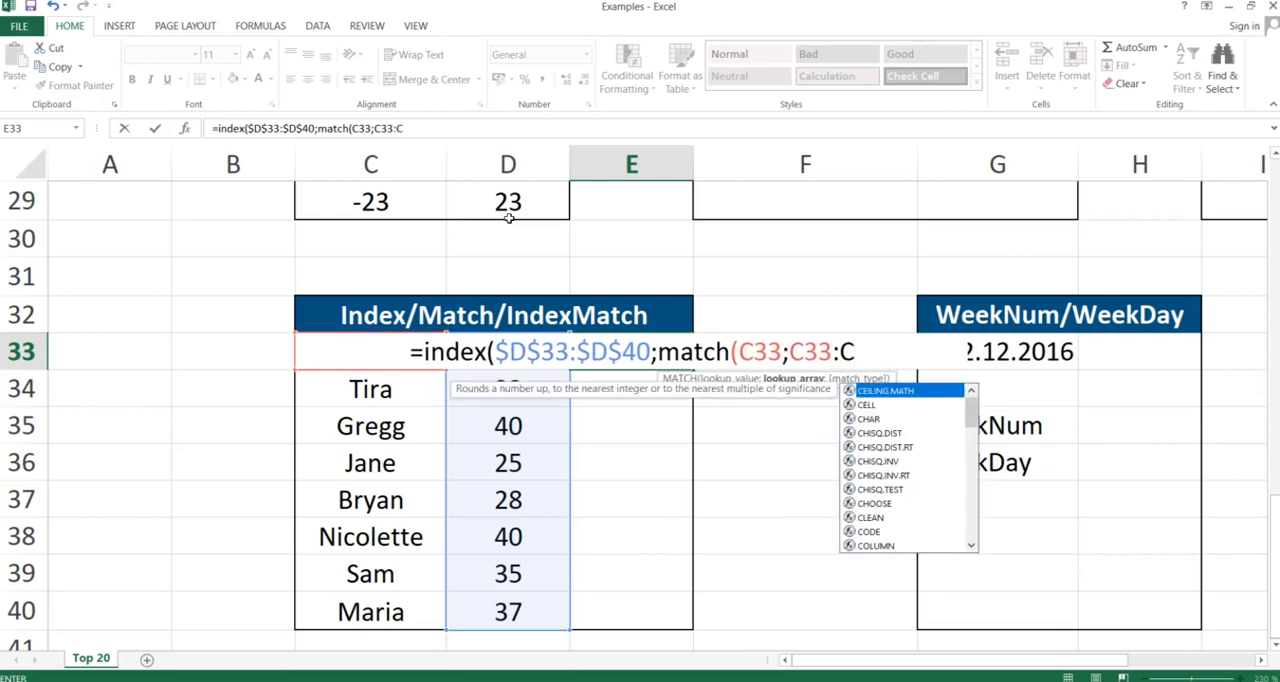
text(40)
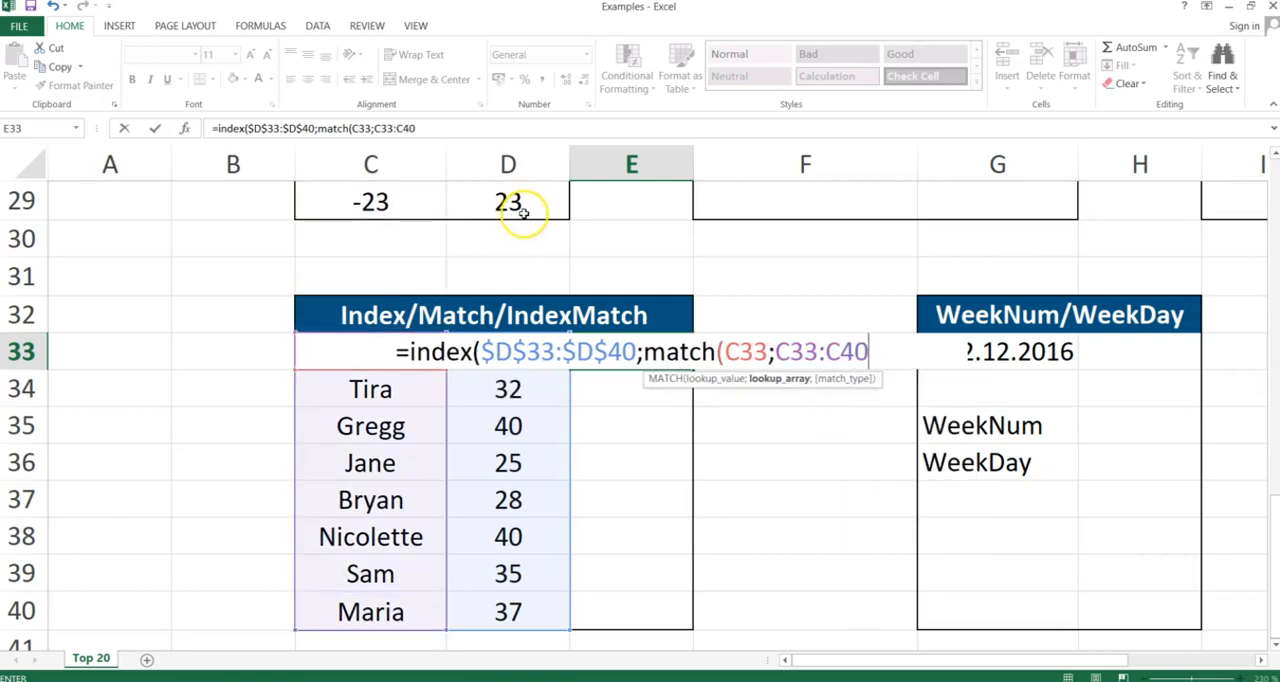
key(F4)
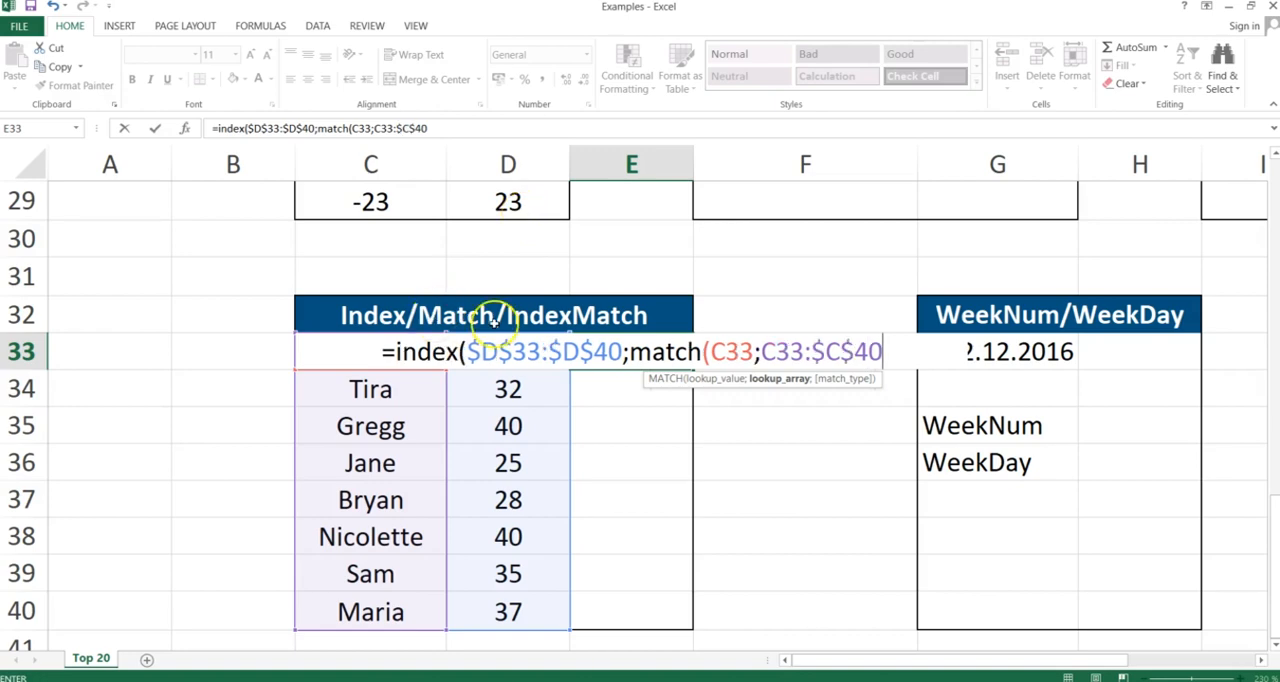
click(776, 350)
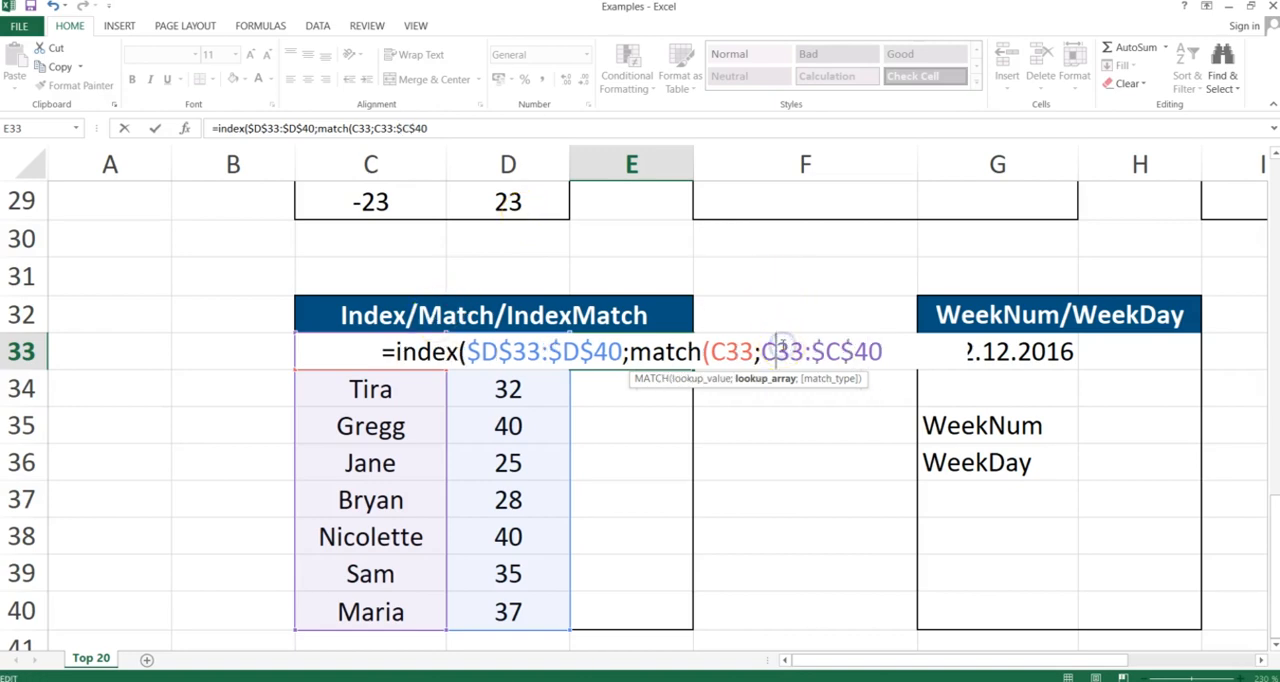
key(F4)
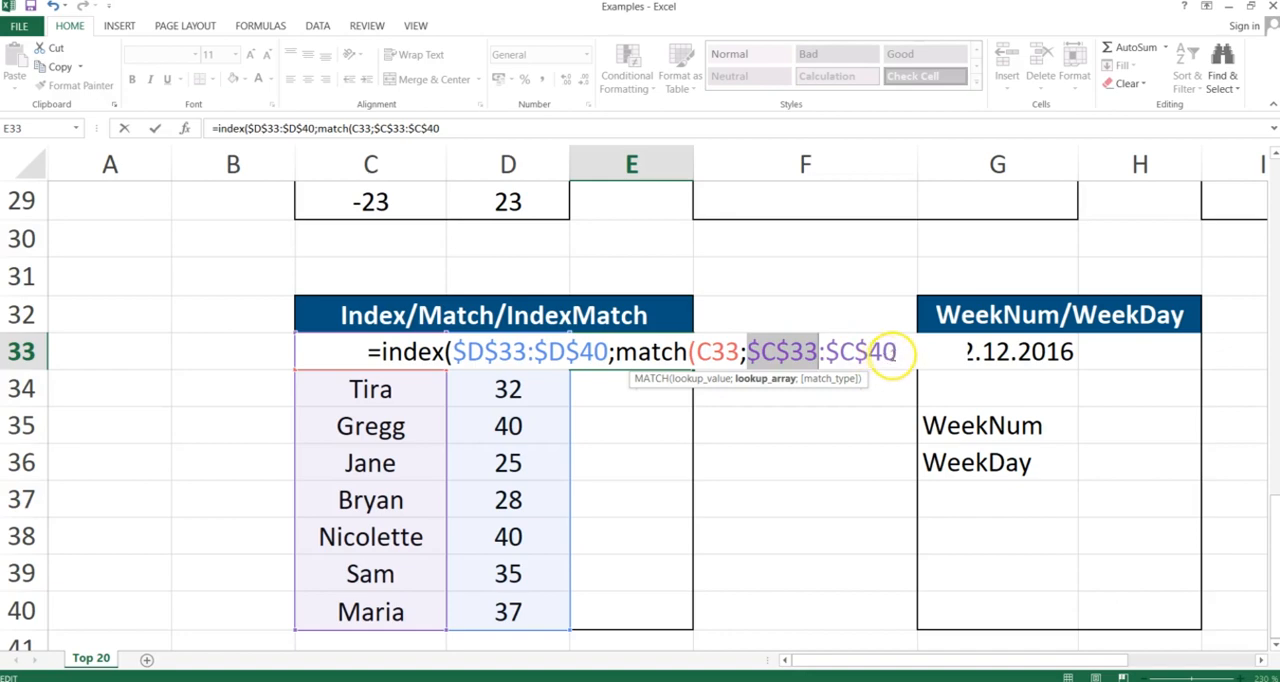
Finish the formula with match type 0, correcting the comma separator to a semicolon, and enter it
click(895, 352)
text(,)
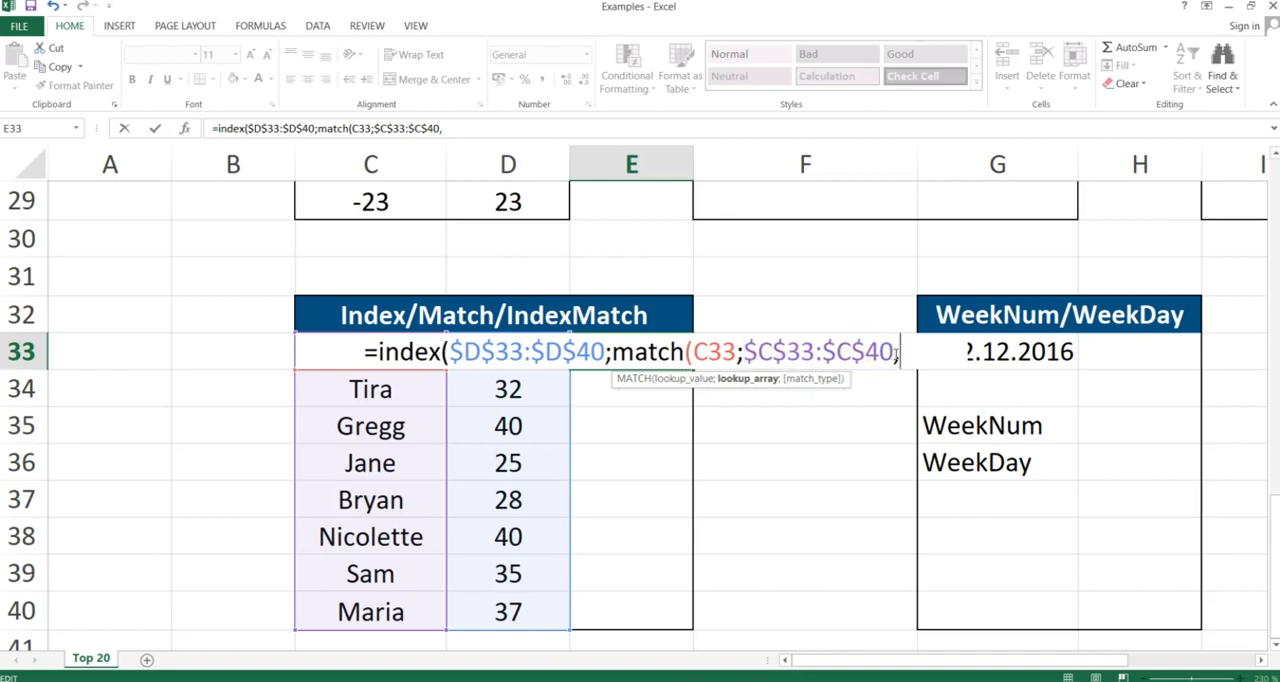
text(0))
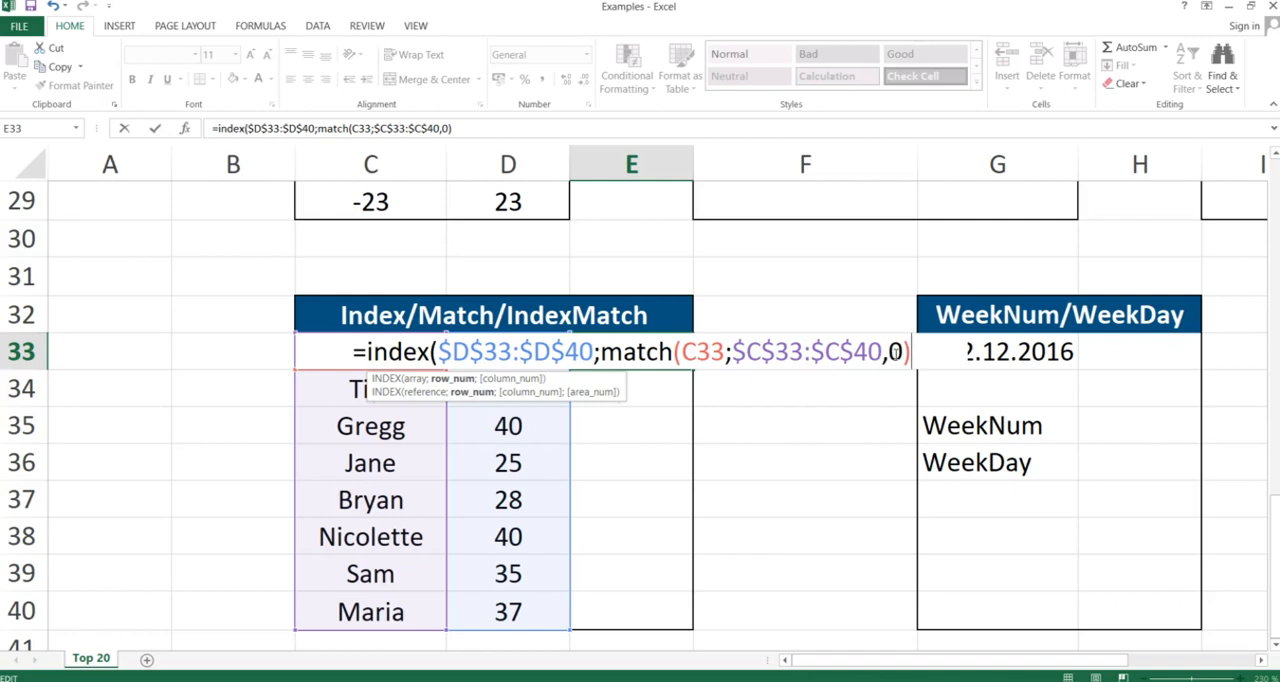
text())
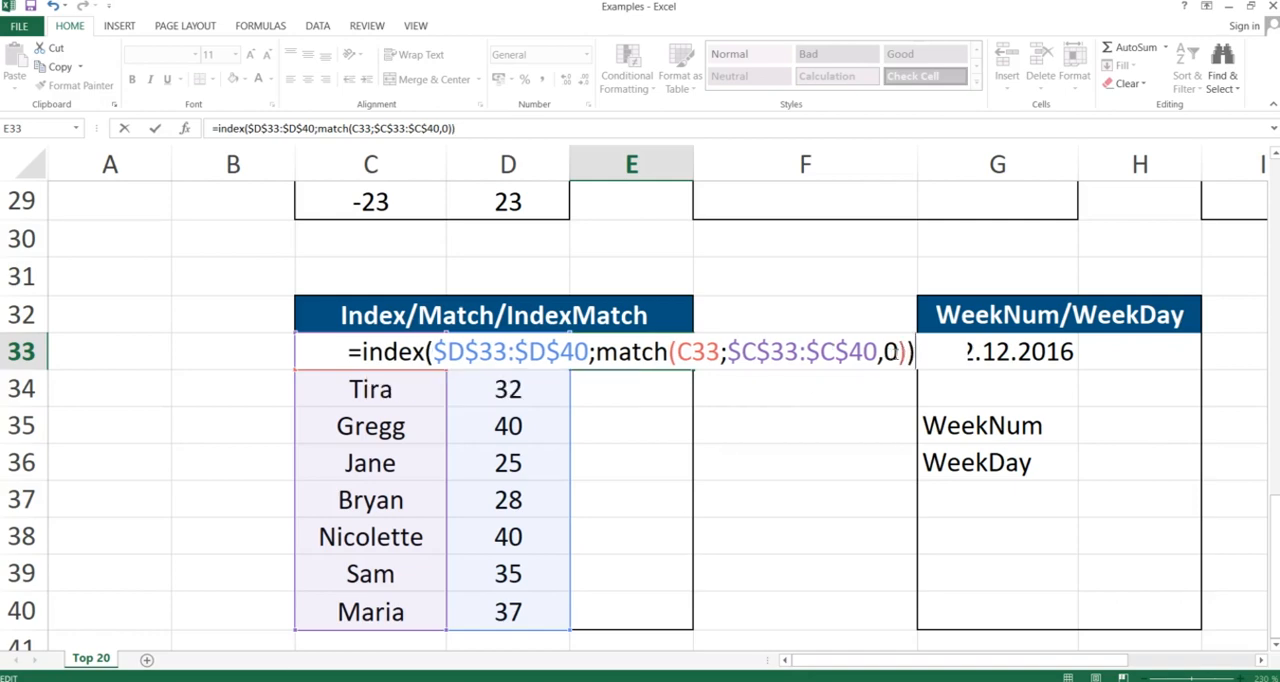
key(Return)
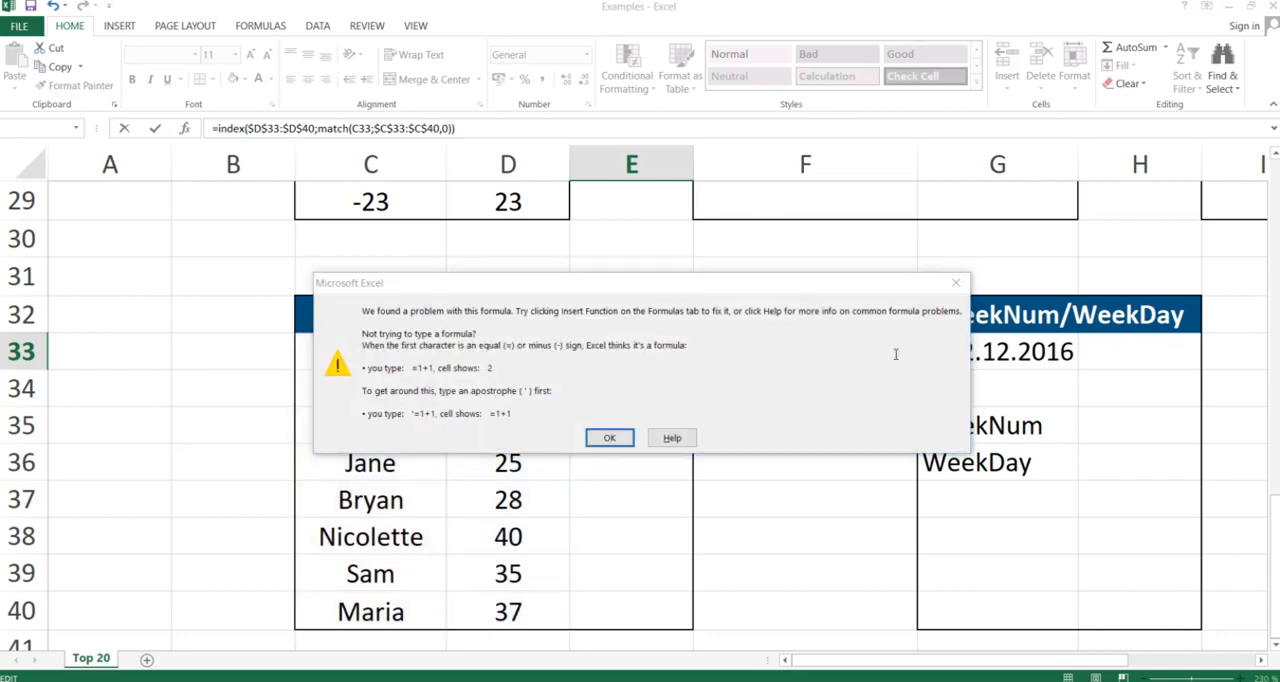
key(Return)
click(885, 352)
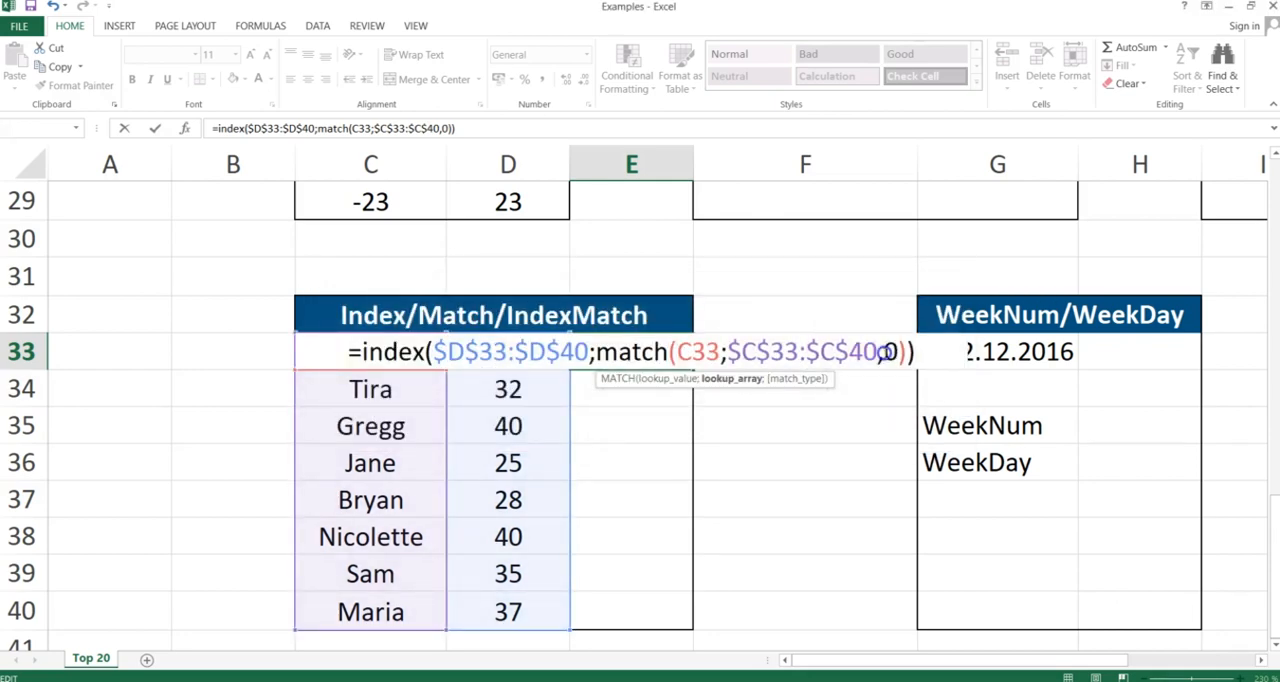
key(BackSpace)
text(;)
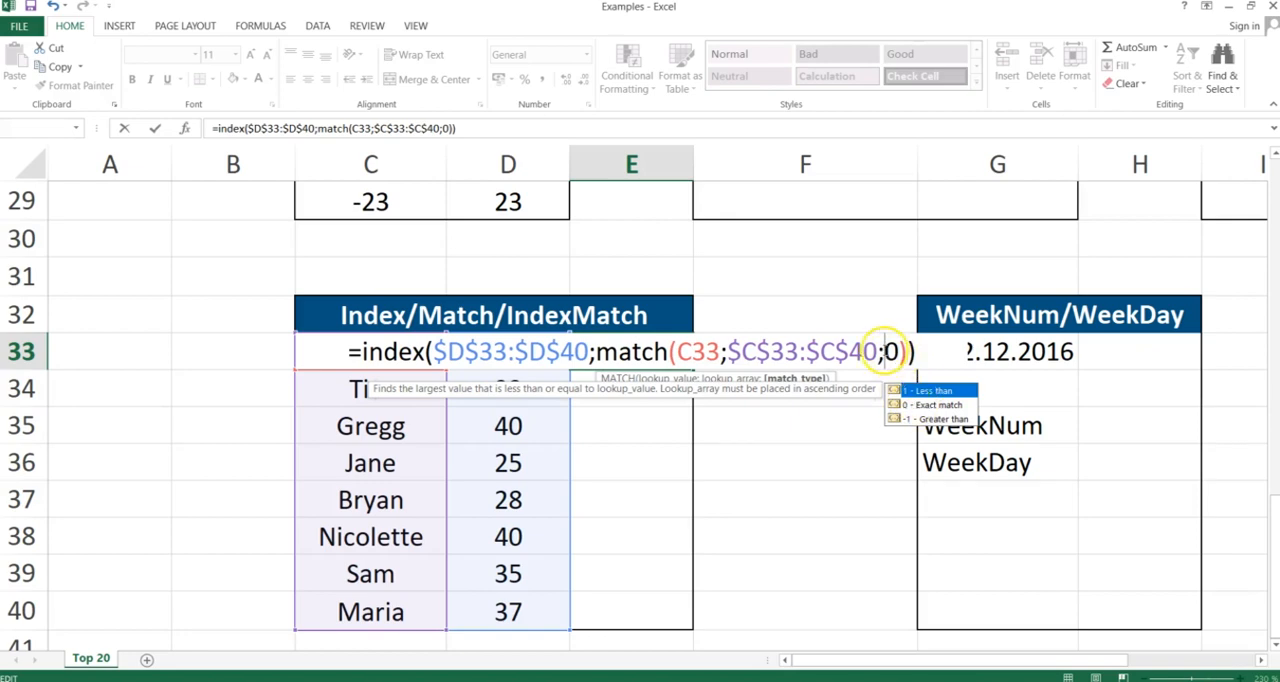
key(Return)
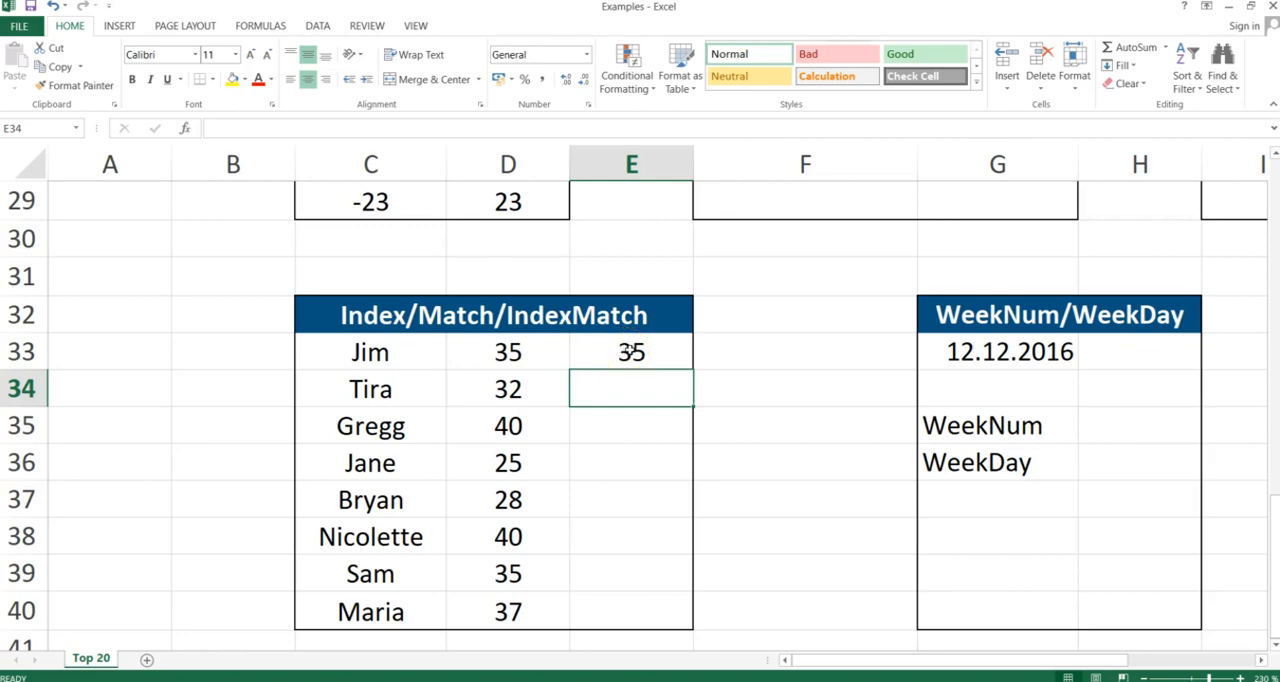
Copy the formula in E33 and paste only formulas into E34:E40
click(631, 351)
key(ctrl+c)
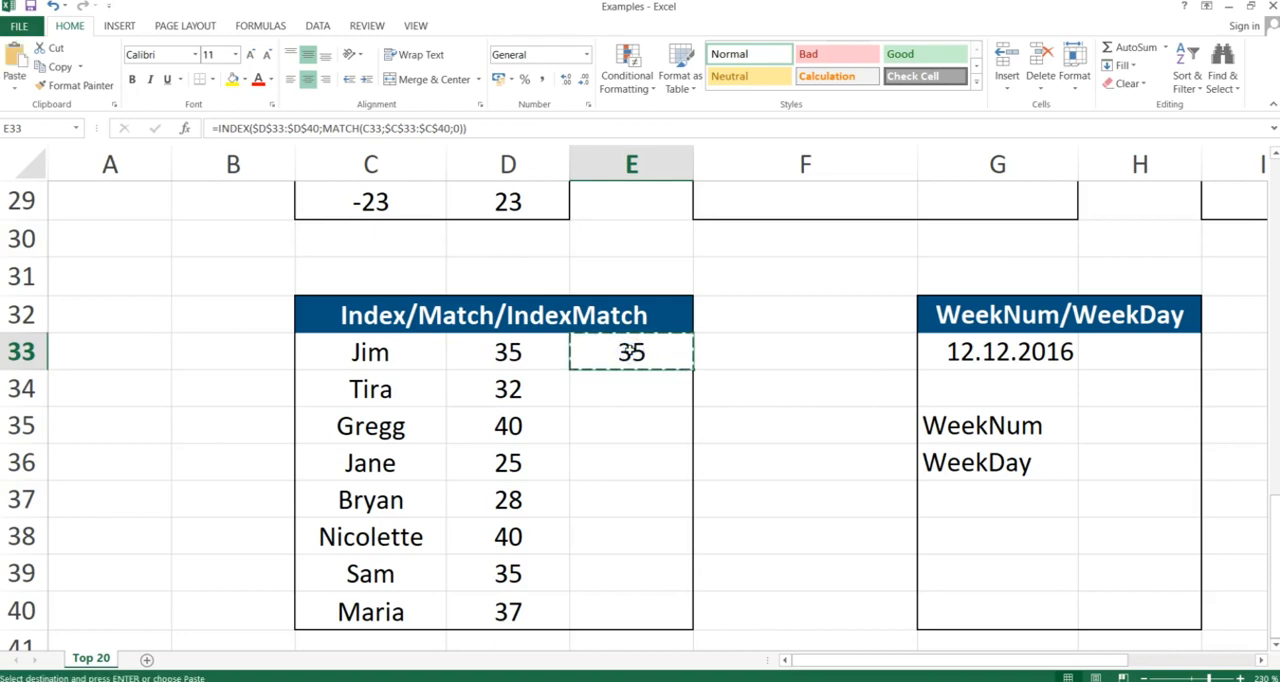
key(shift+Down)
key(shift+Down)
key(shift+Down)
key(shift+Down)
key(shift+Down)
key(shift+Down)
key(shift+Down)
key(shift+Down)
key(shift+Up)
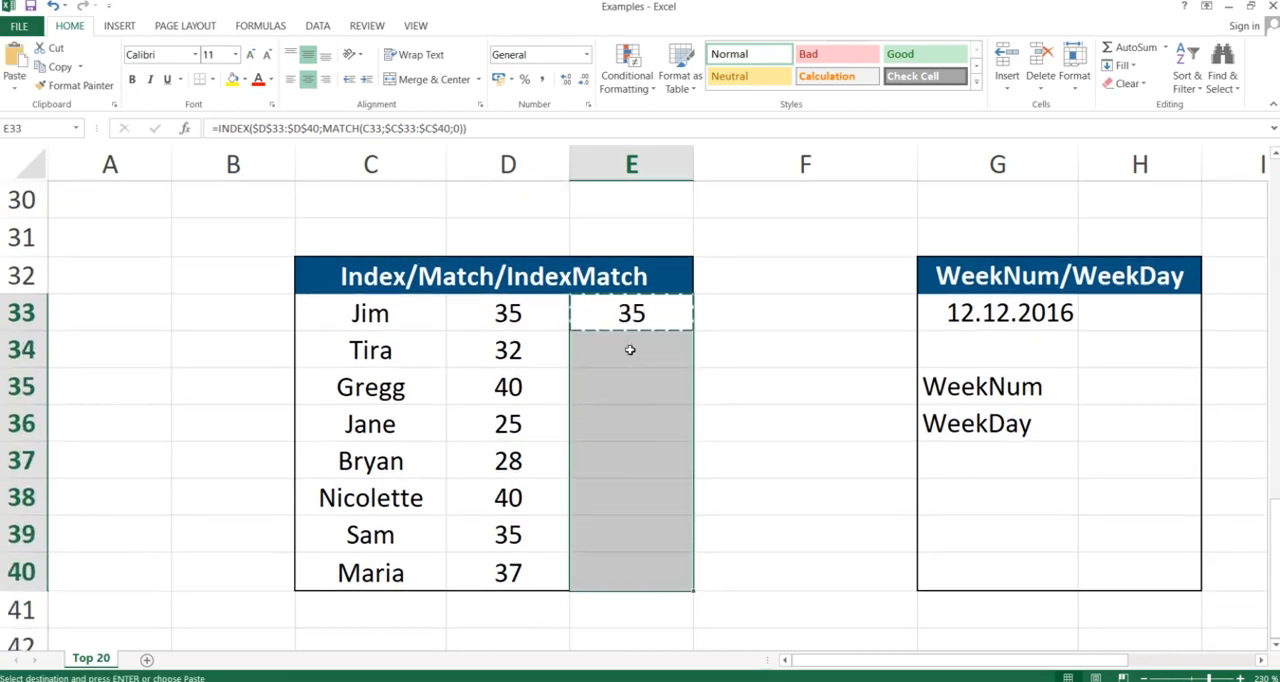
key(ctrl+alt+v)
key(f)
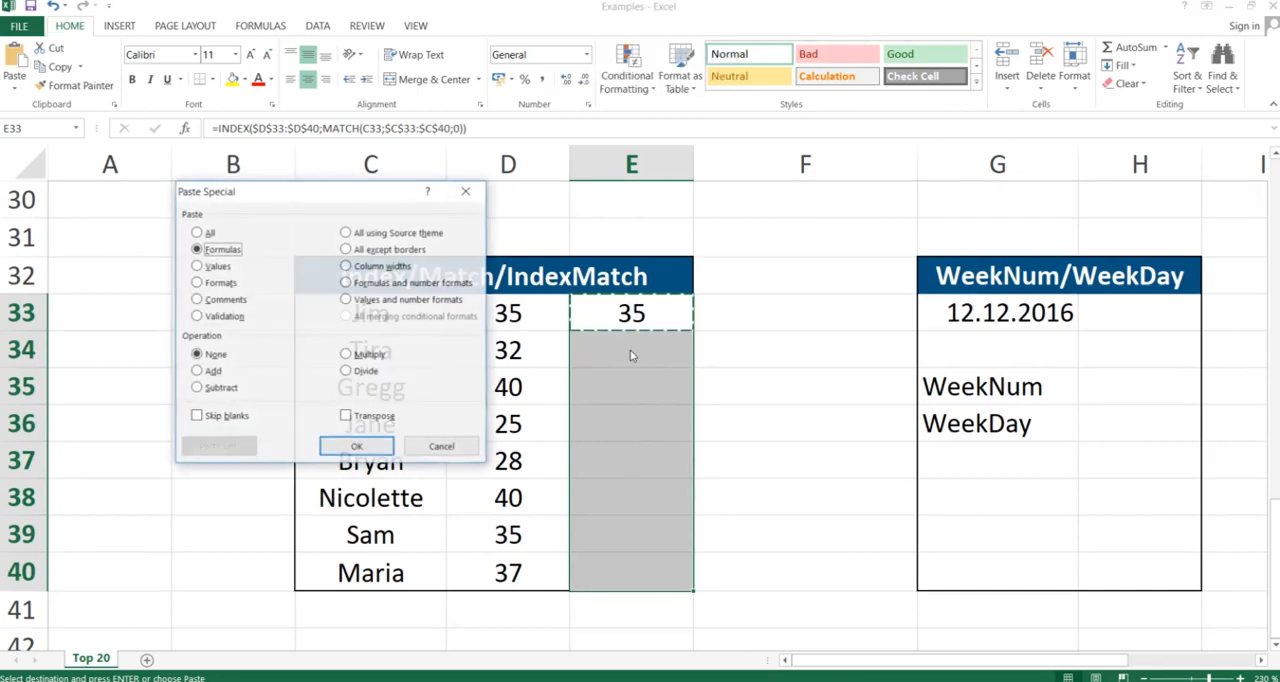
key(Return)
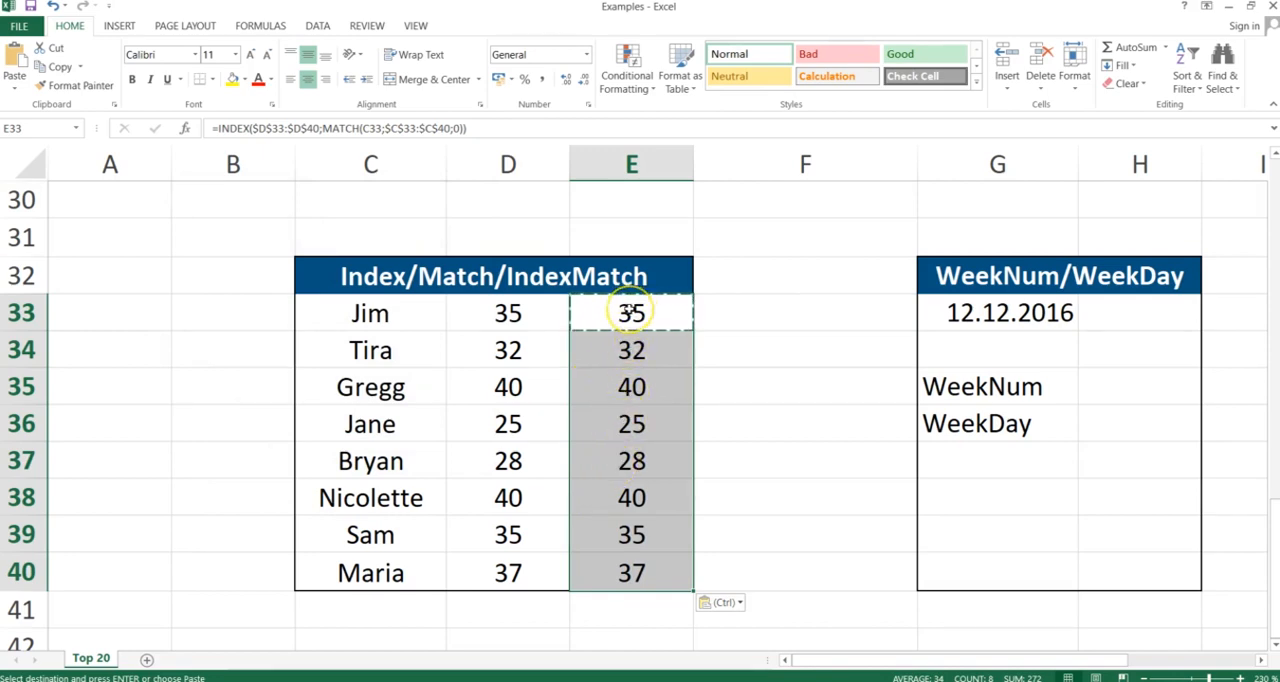
Clear the formulas from E33:E40
drag(631, 313, 609, 566)
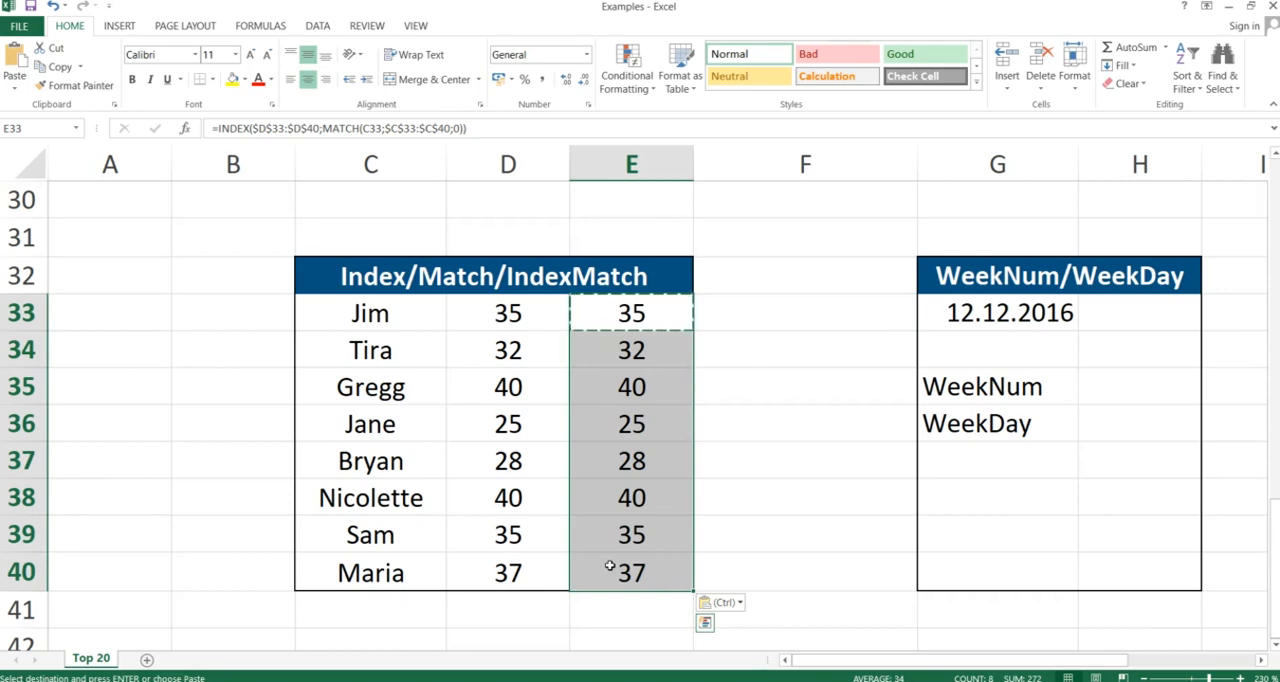
key(Delete)
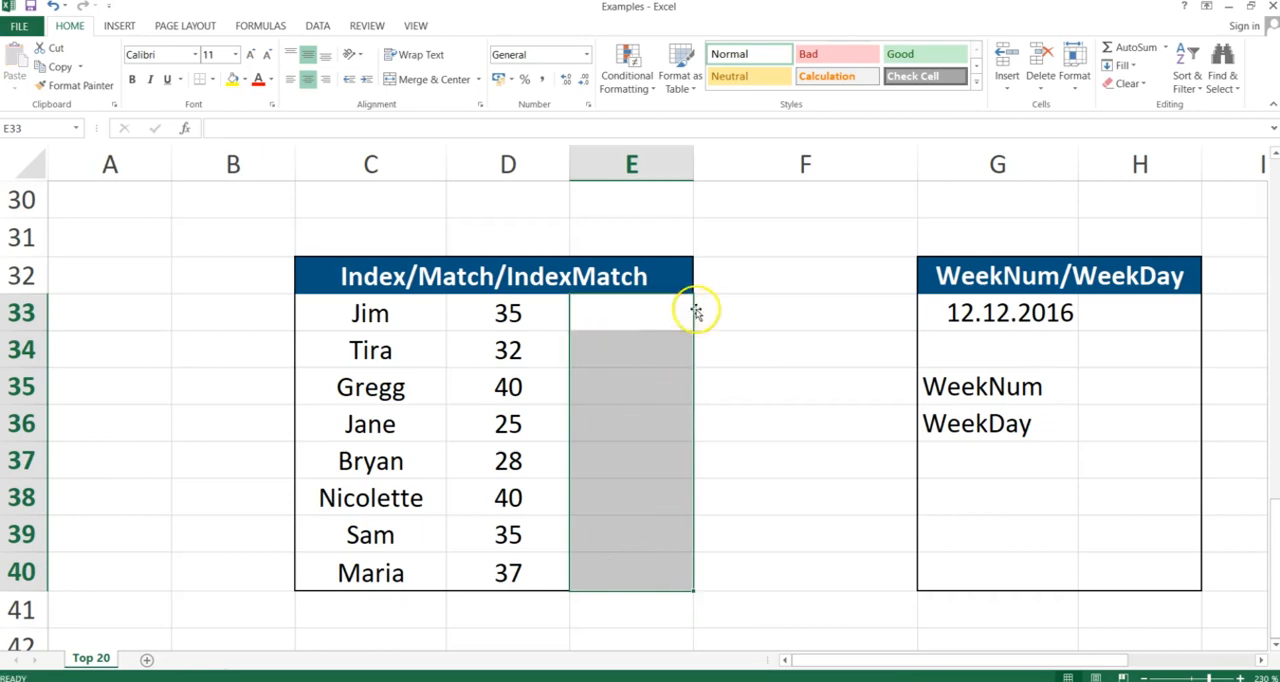
click(655, 314)
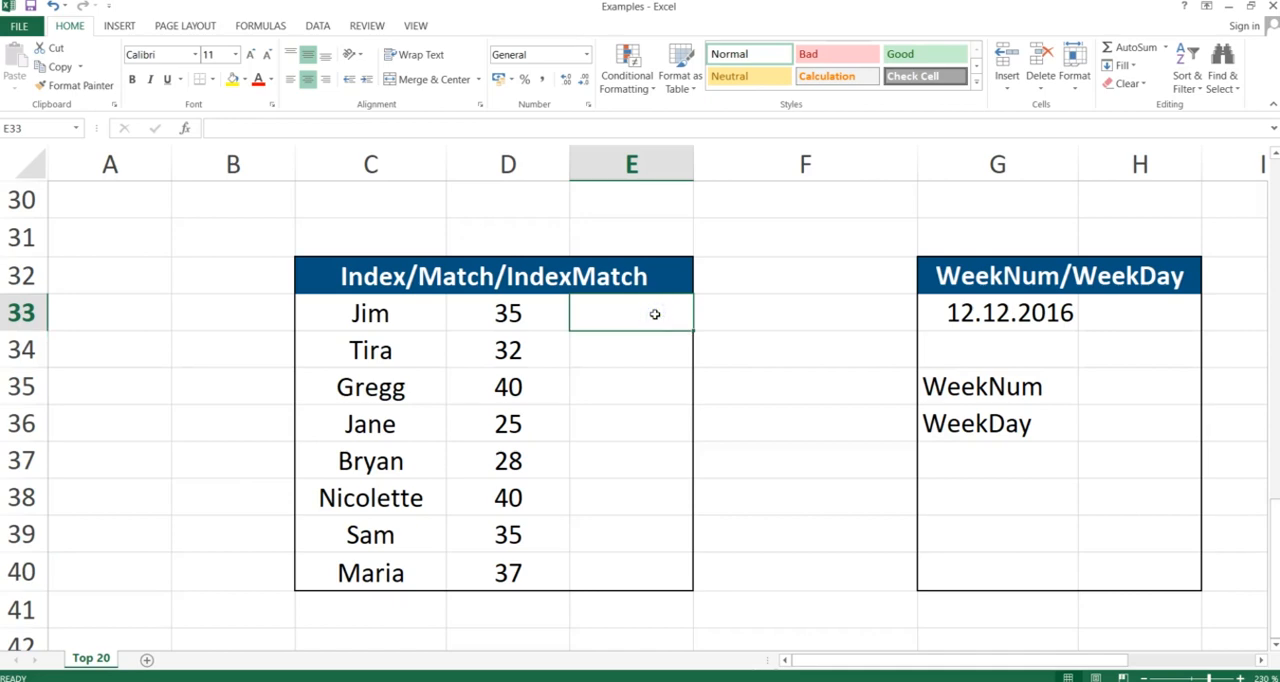
Start a new INDEX formula in E33 over the absolute name range $C$33:$C$40
text(=inde)
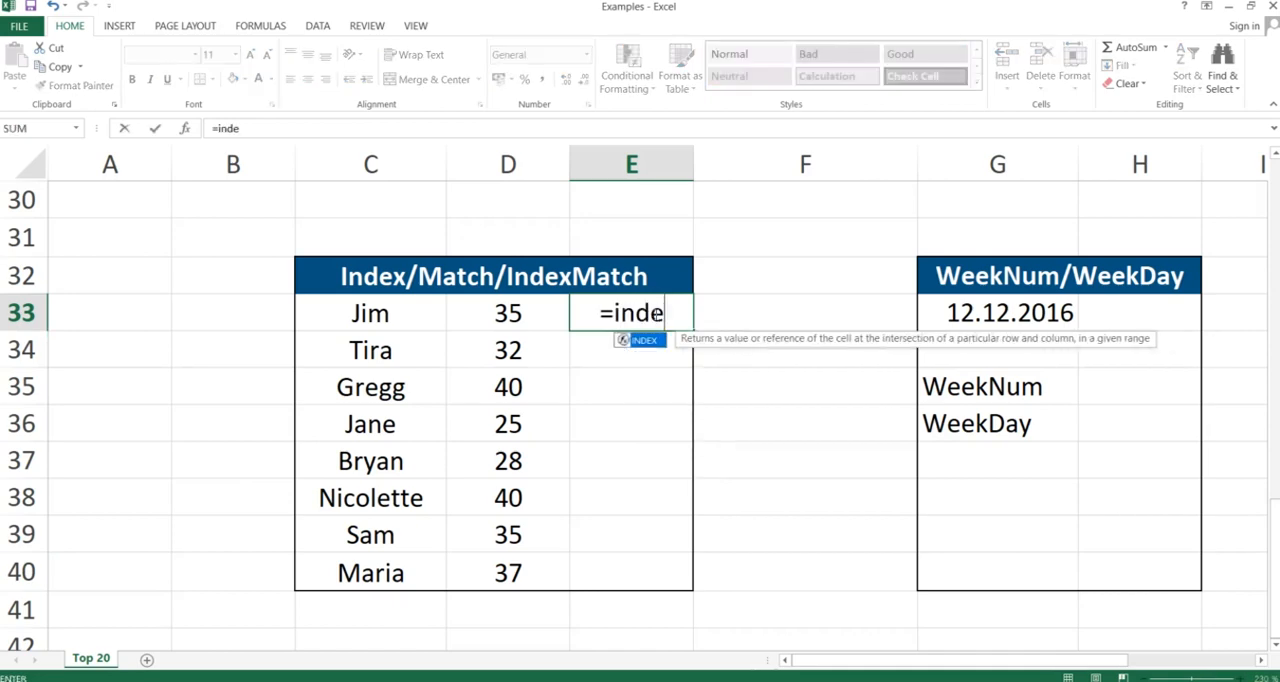
text(x()
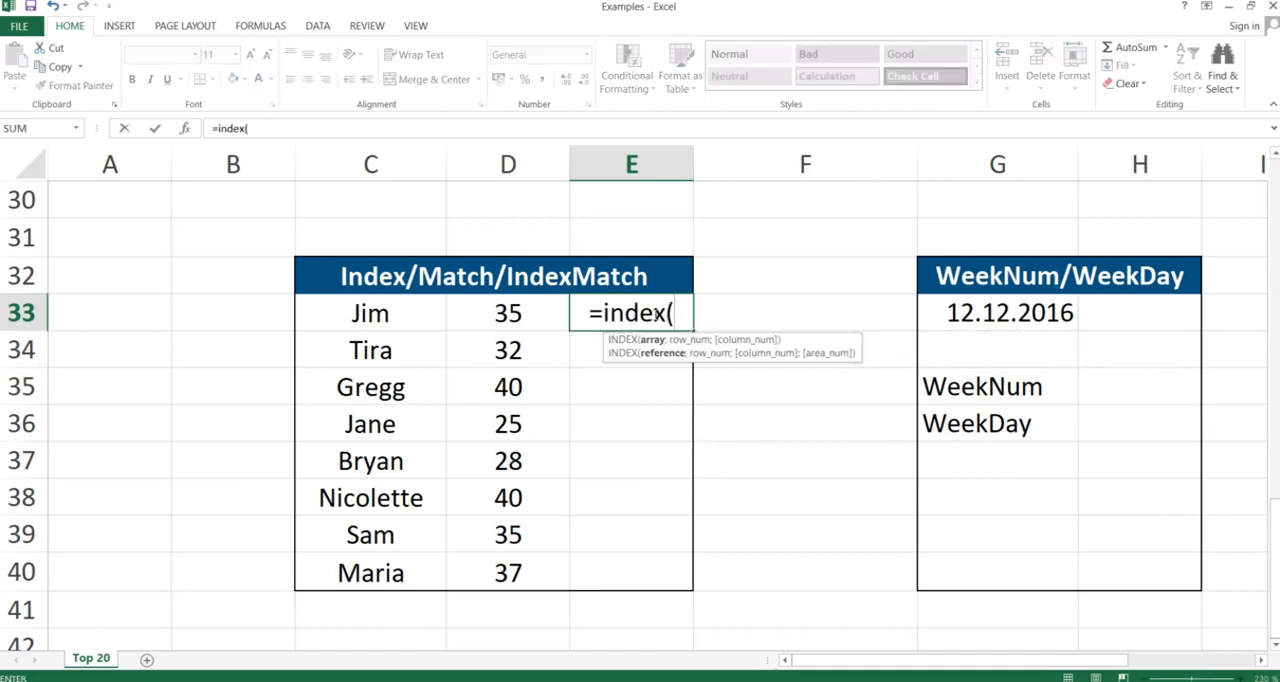
drag(371, 314, 369, 562)
key(F4)
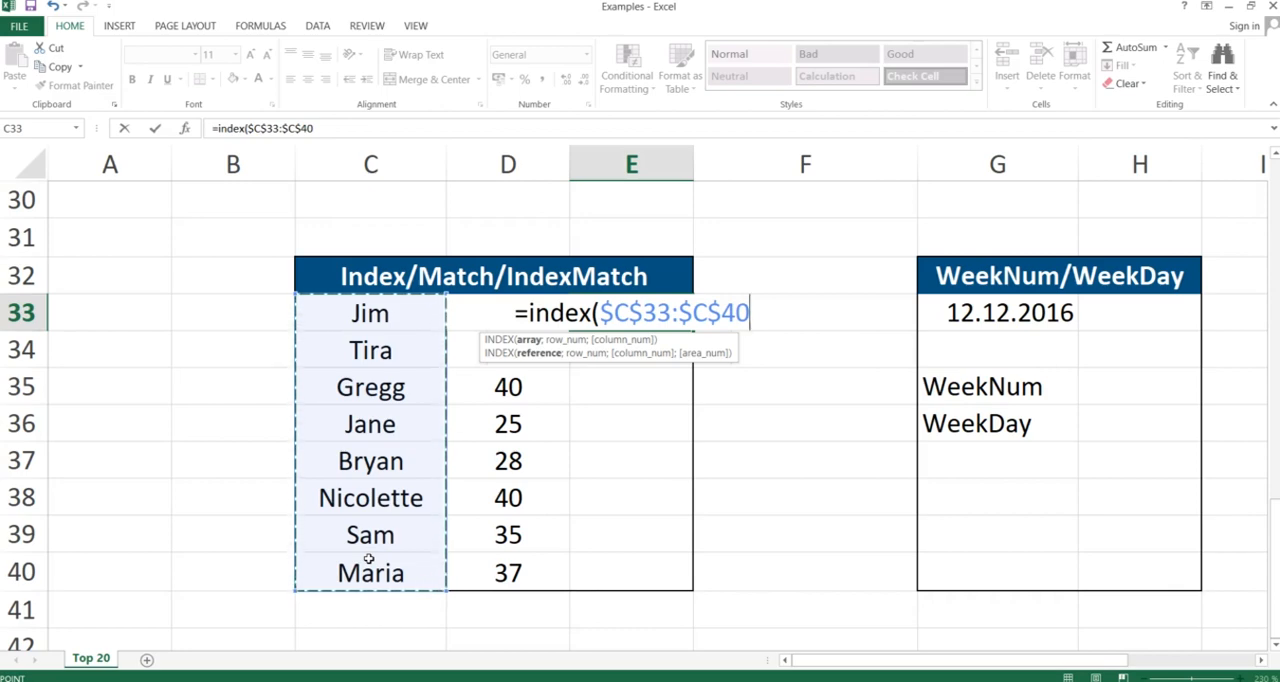
text(;)
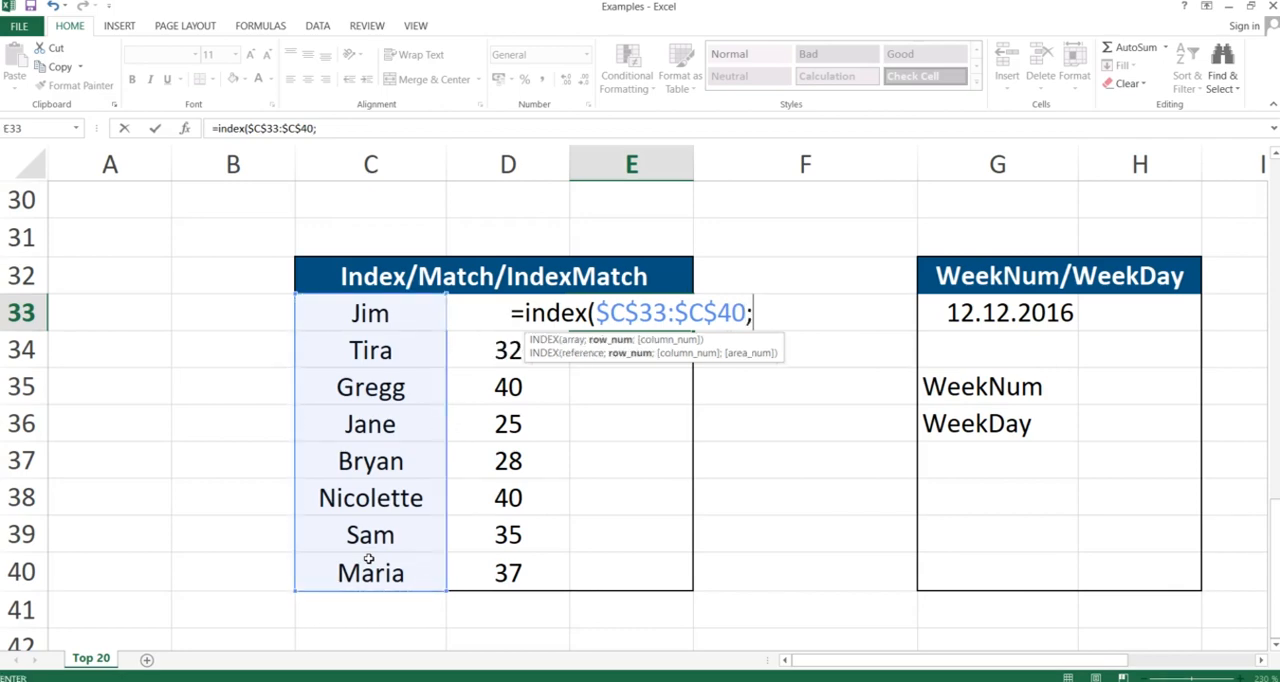
text(match()
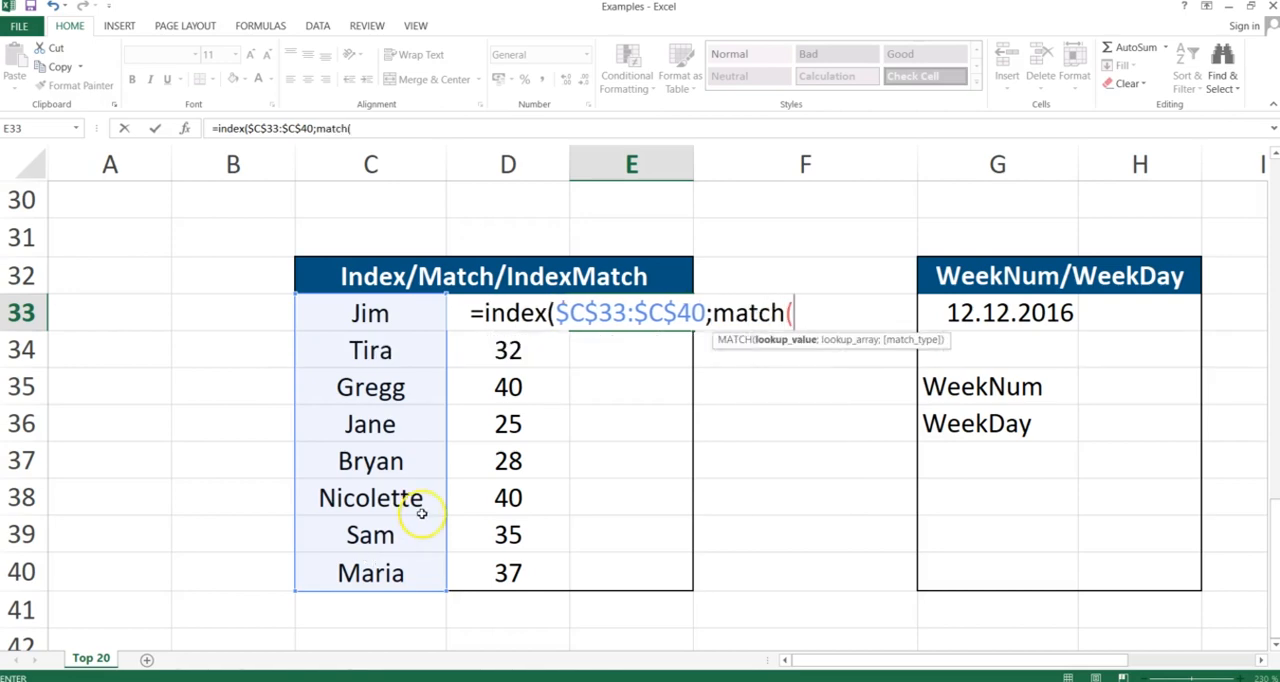
Nest a MATCH inside the INDEX formula, using D33 as lookup value and the absolute range $D$33:$D$40 as lookup array
click(480, 349)
key(Up)
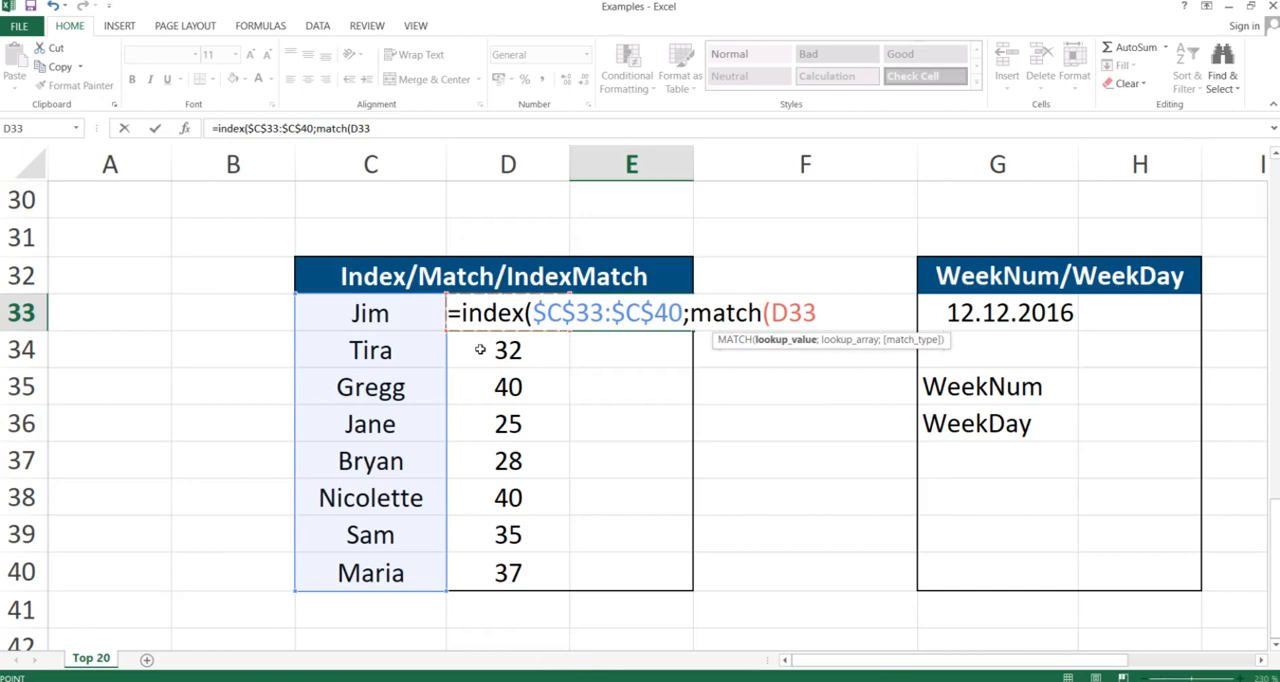
text(;)
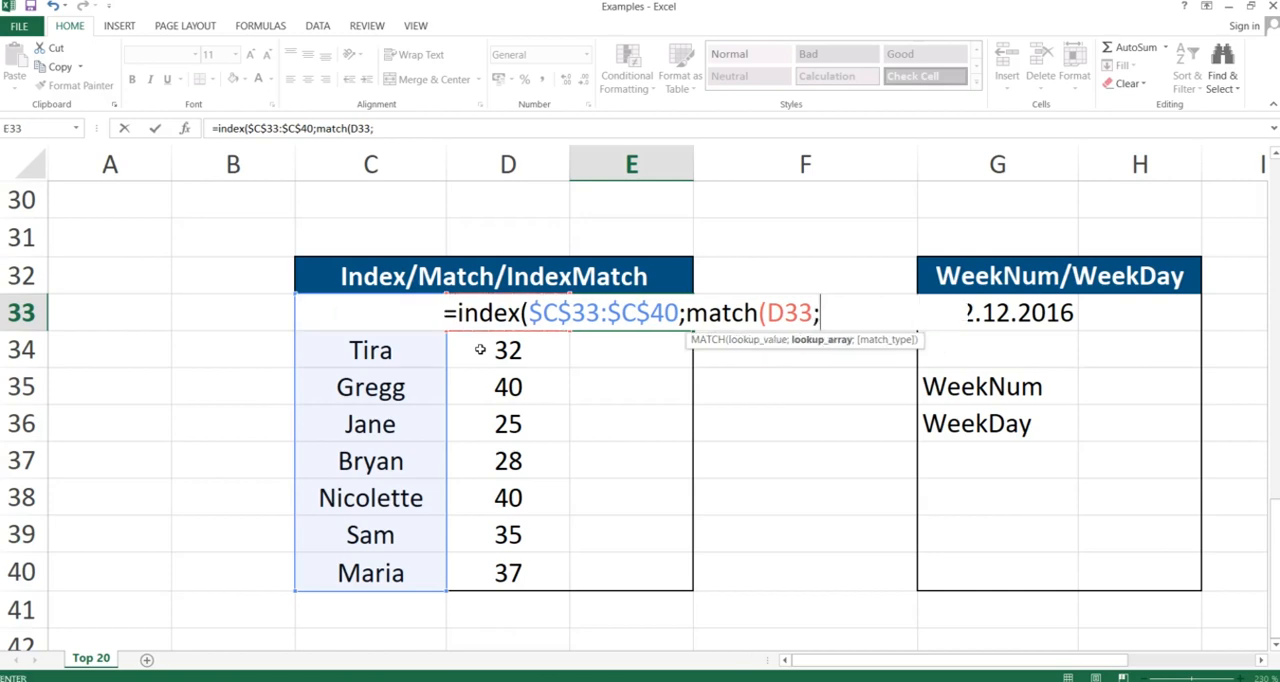
text(D)
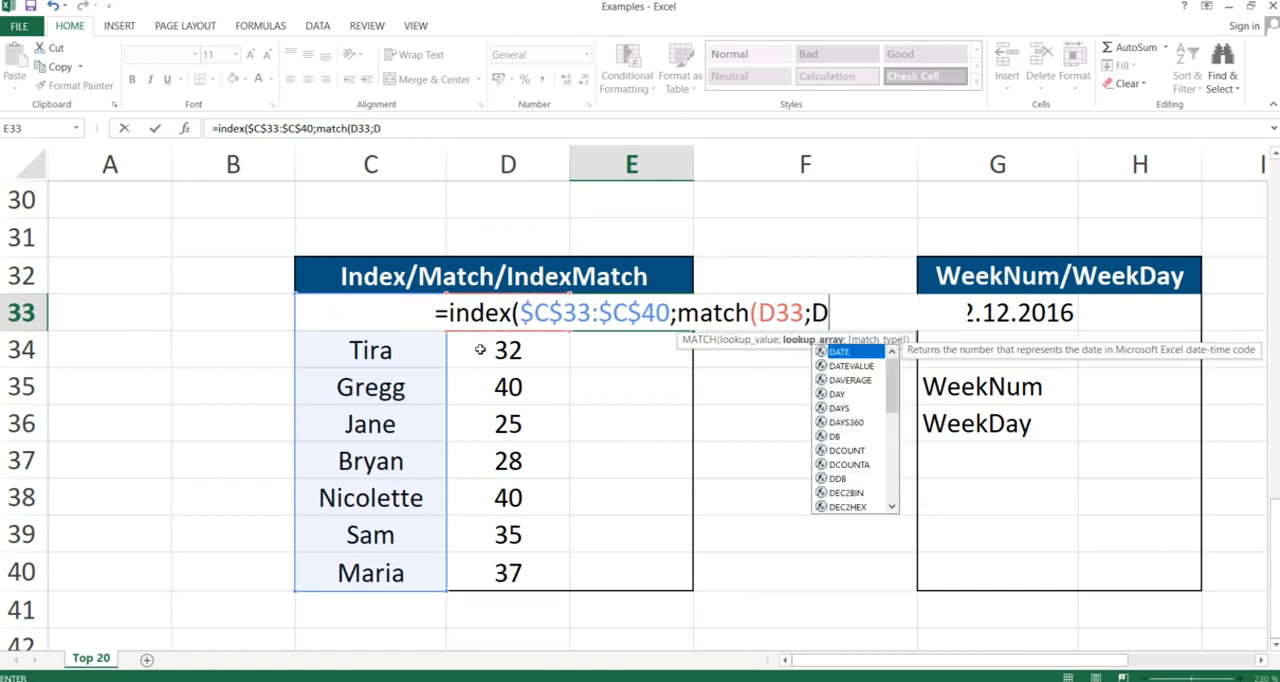
text(33:$)
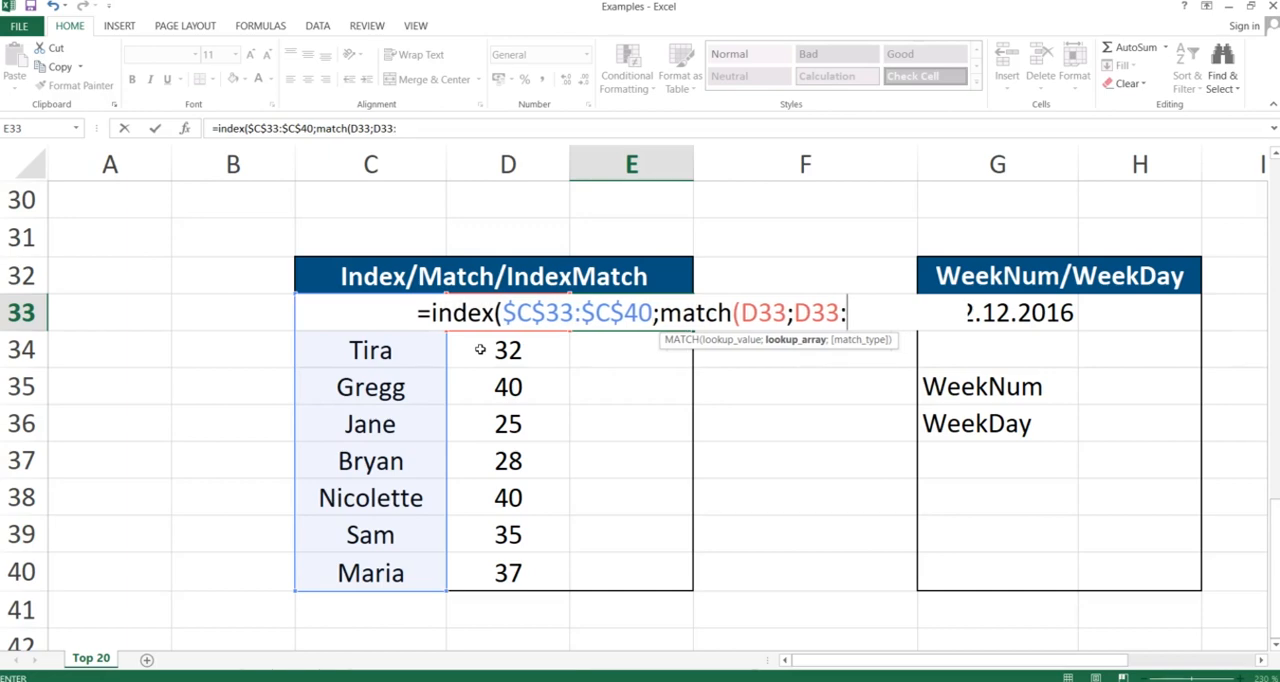
text(D$40)
key(F4)
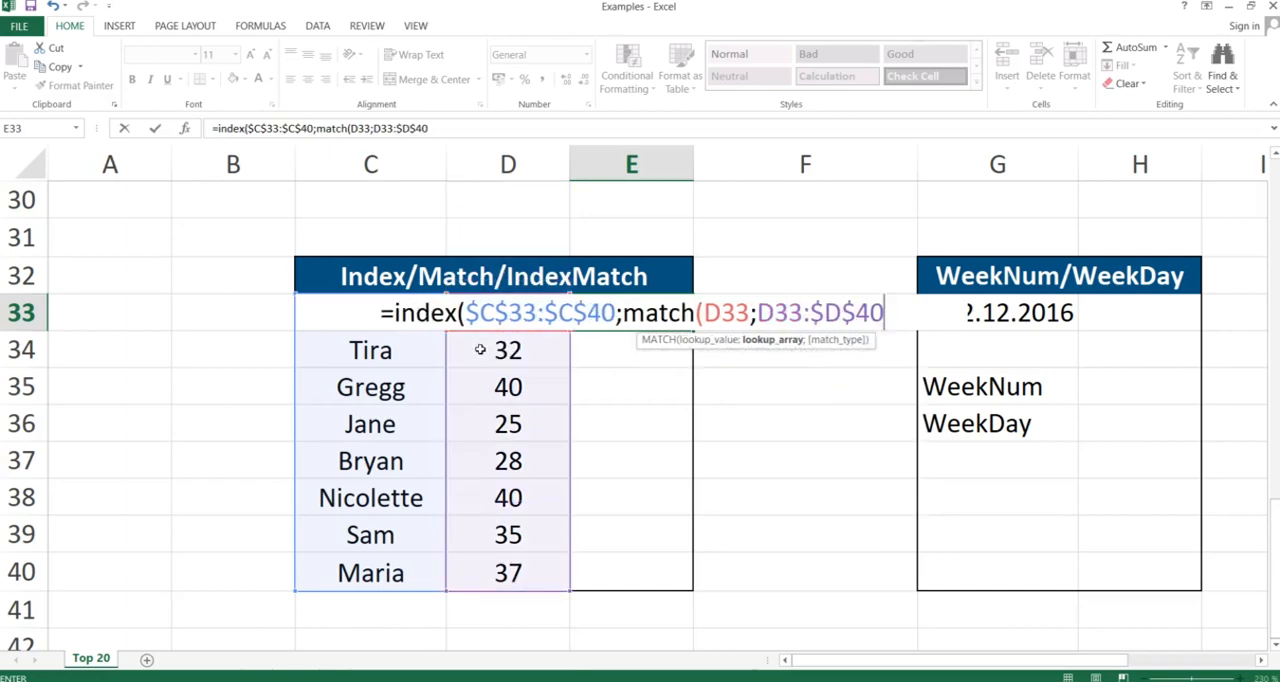
double_click(780, 312)
key(F4)
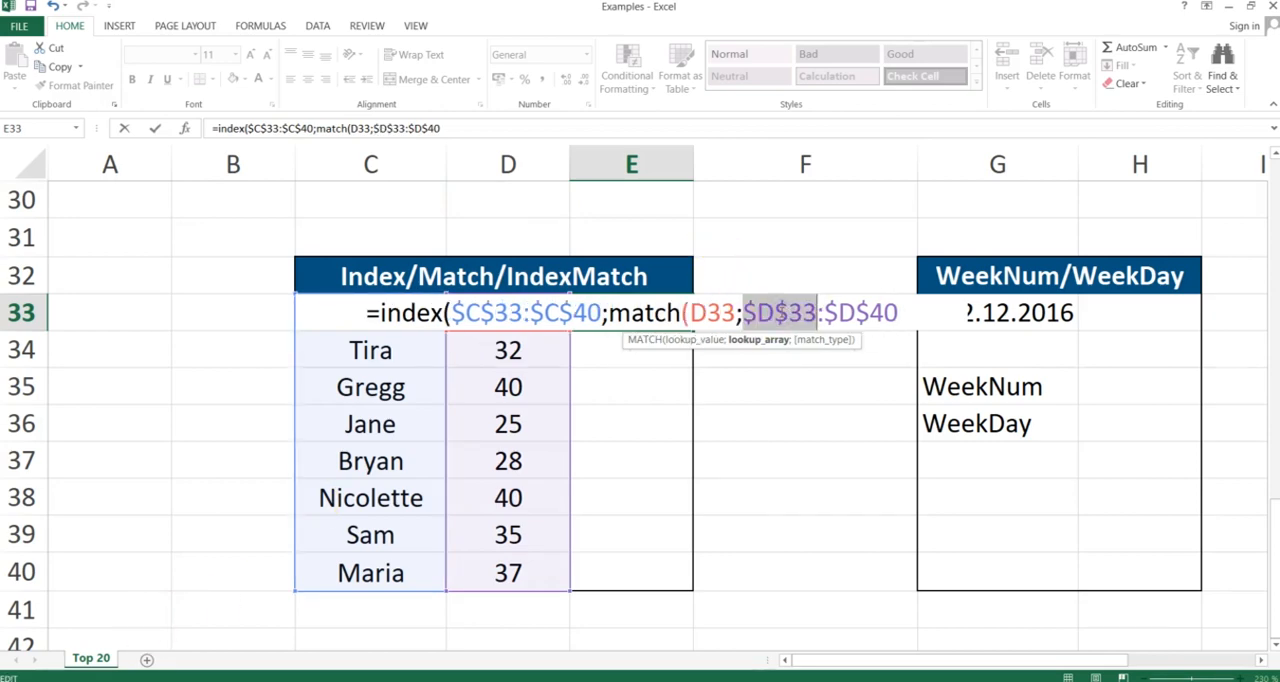
Complete the formula with match type 0, close both functions and enter it in E33
click(903, 312)
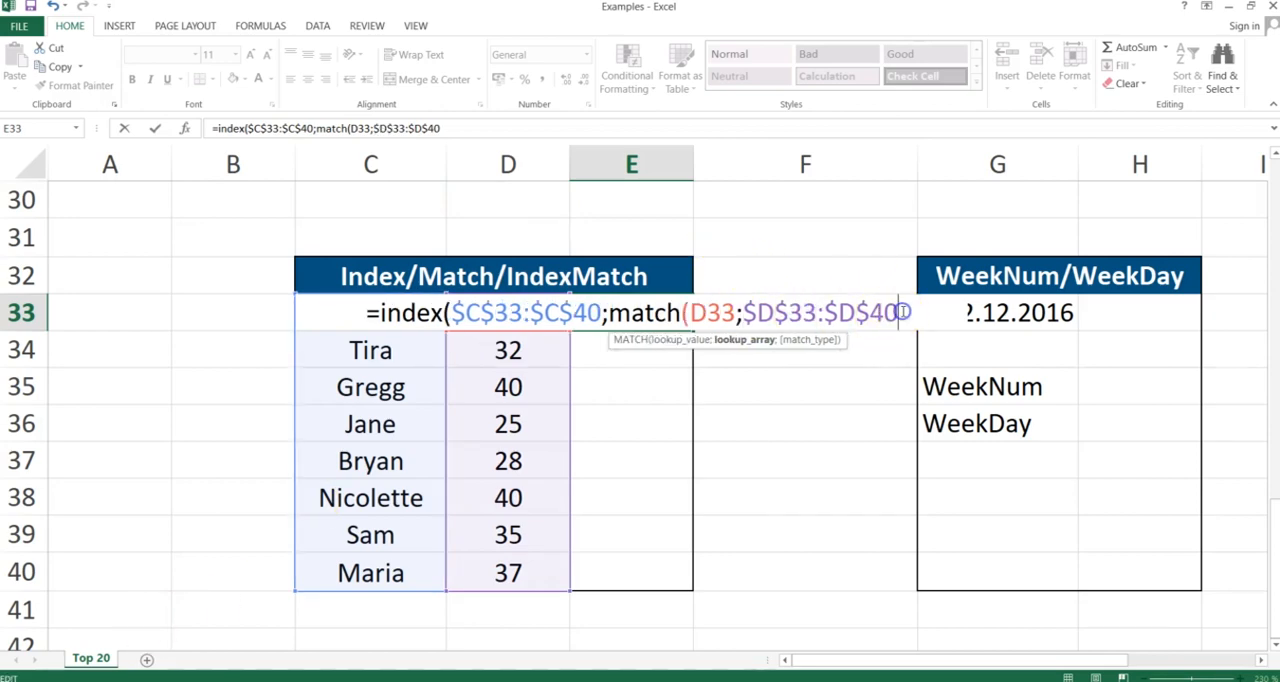
text(;0)
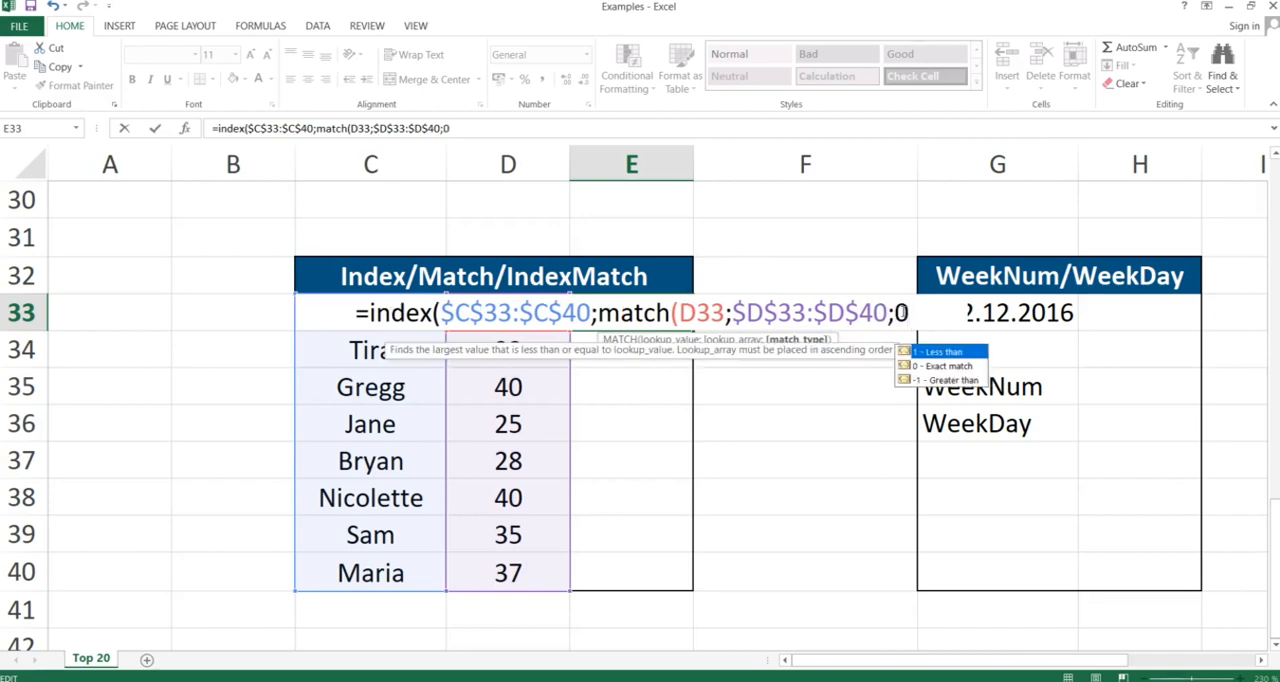
text()))
key(Return)
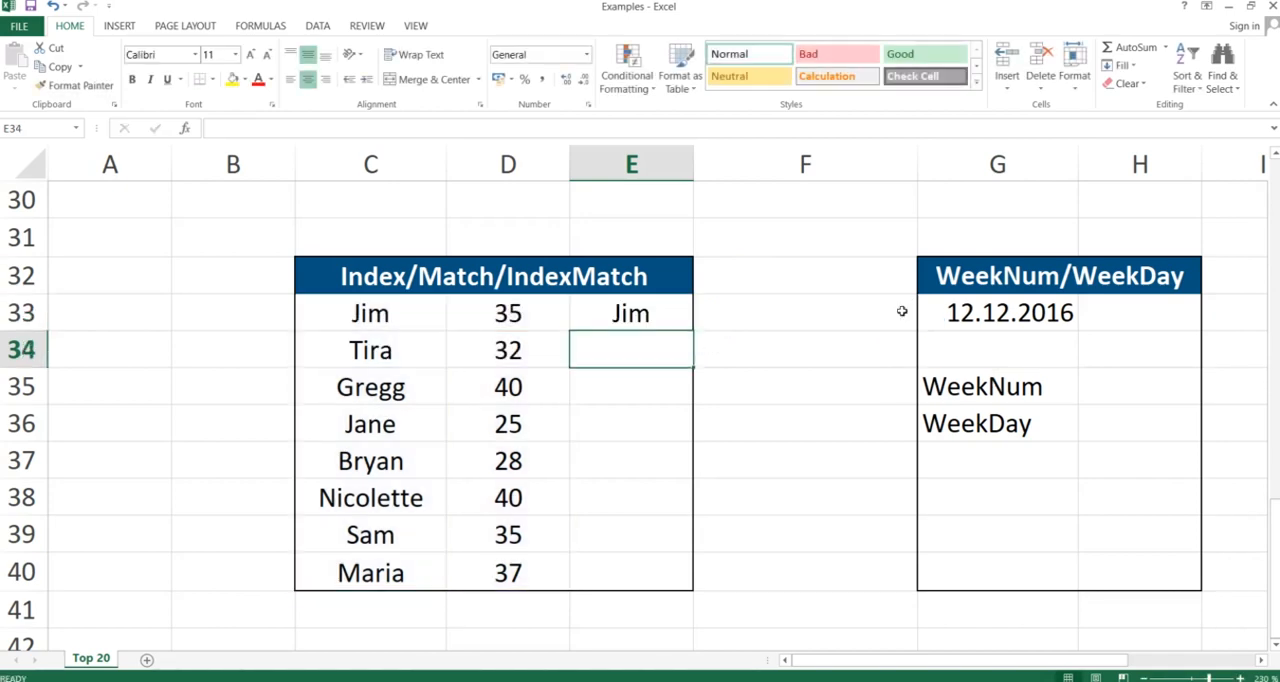
Copy E33's INDEX/MATCH formula into E34:E40 as formulas only, then switch to the Index & Match slide
key(Up)
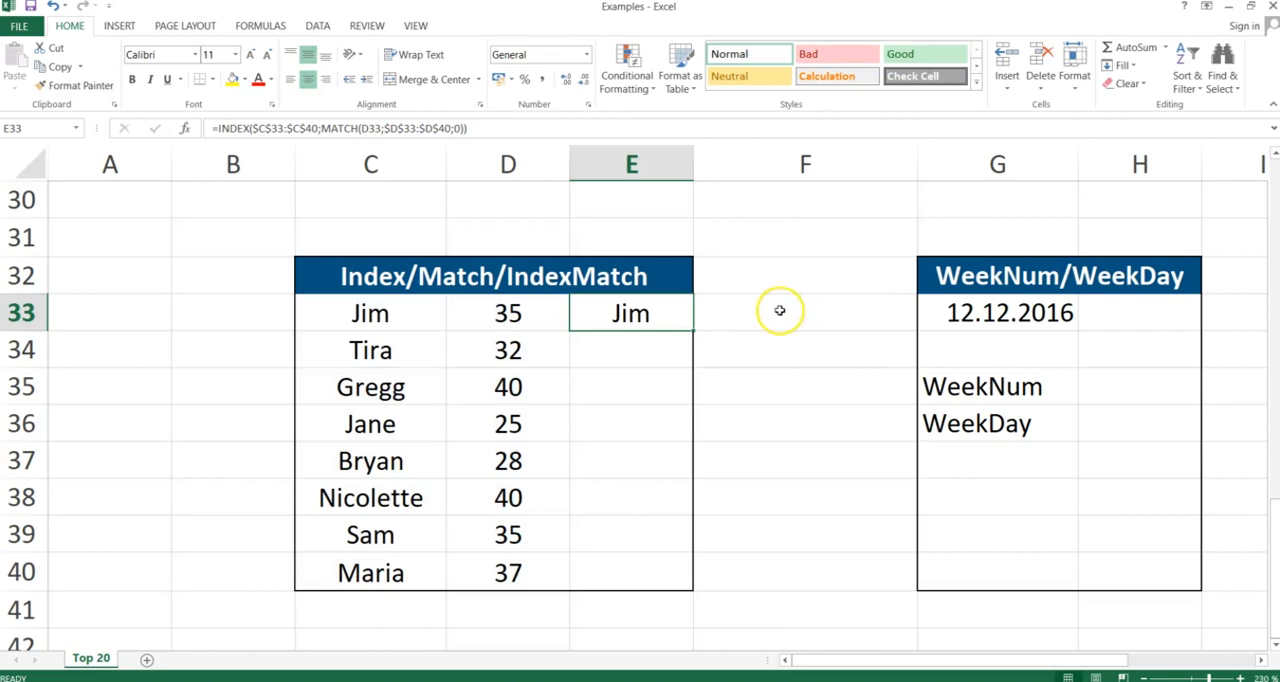
key(ctrl+c)
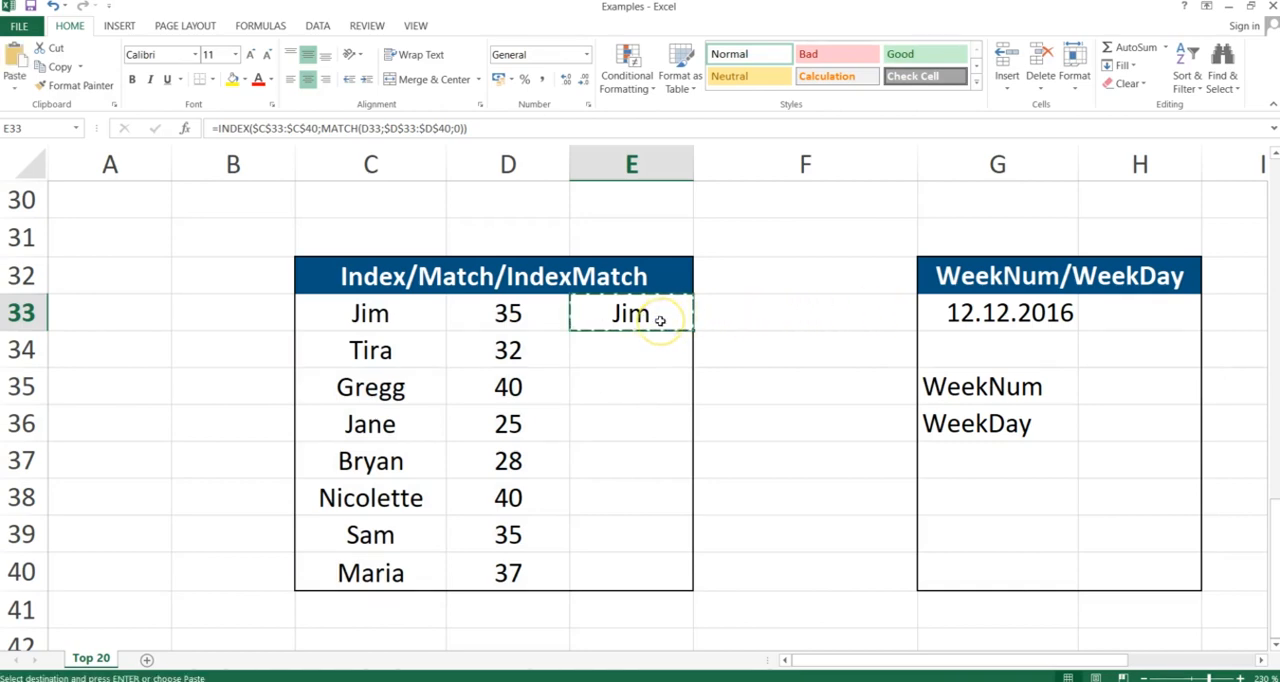
key(shift+Down)
key(shift+Down)
key(shift+Down)
key(shift+Down)
key(shift+Down)
key(shift+Down)
key(shift+Down)
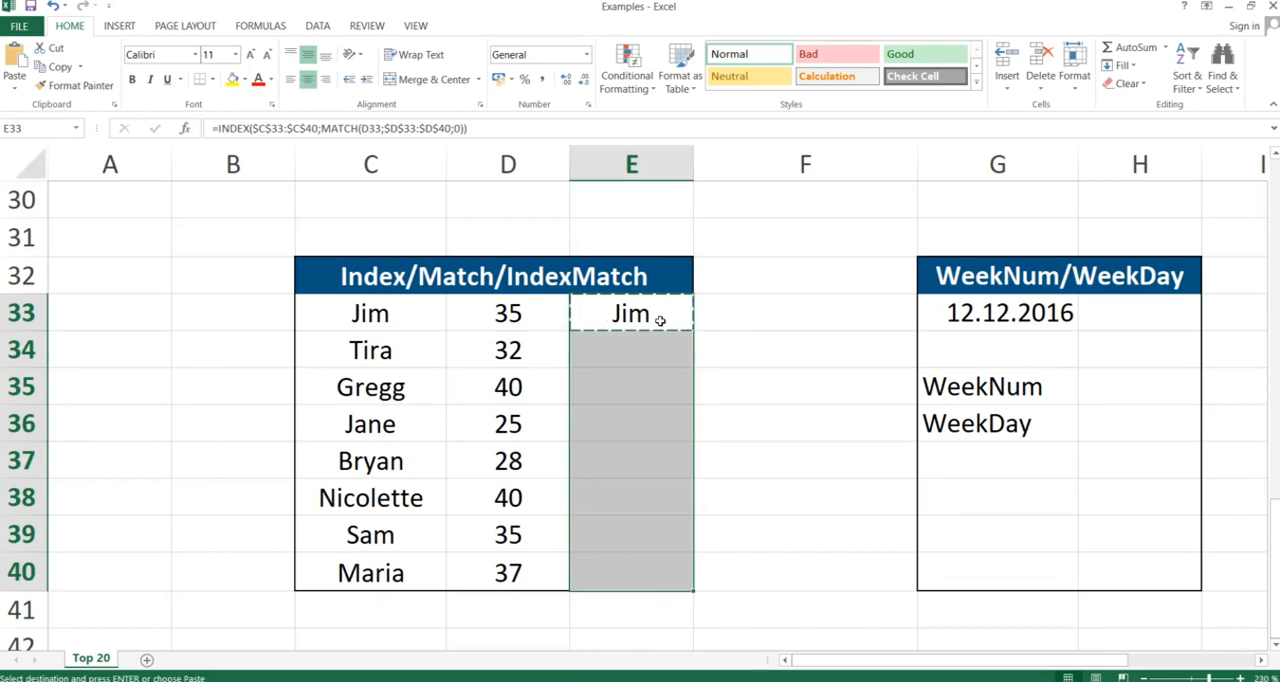
key(ctrl+alt+v)
key(f)
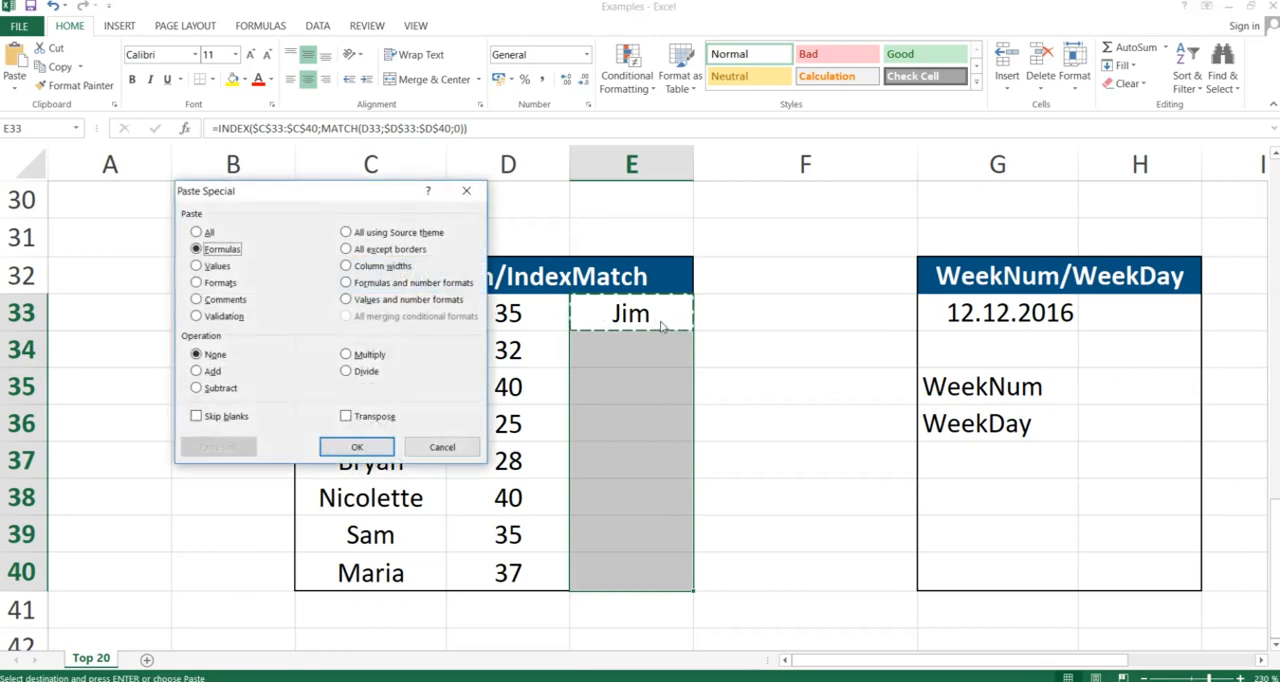
key(Return)
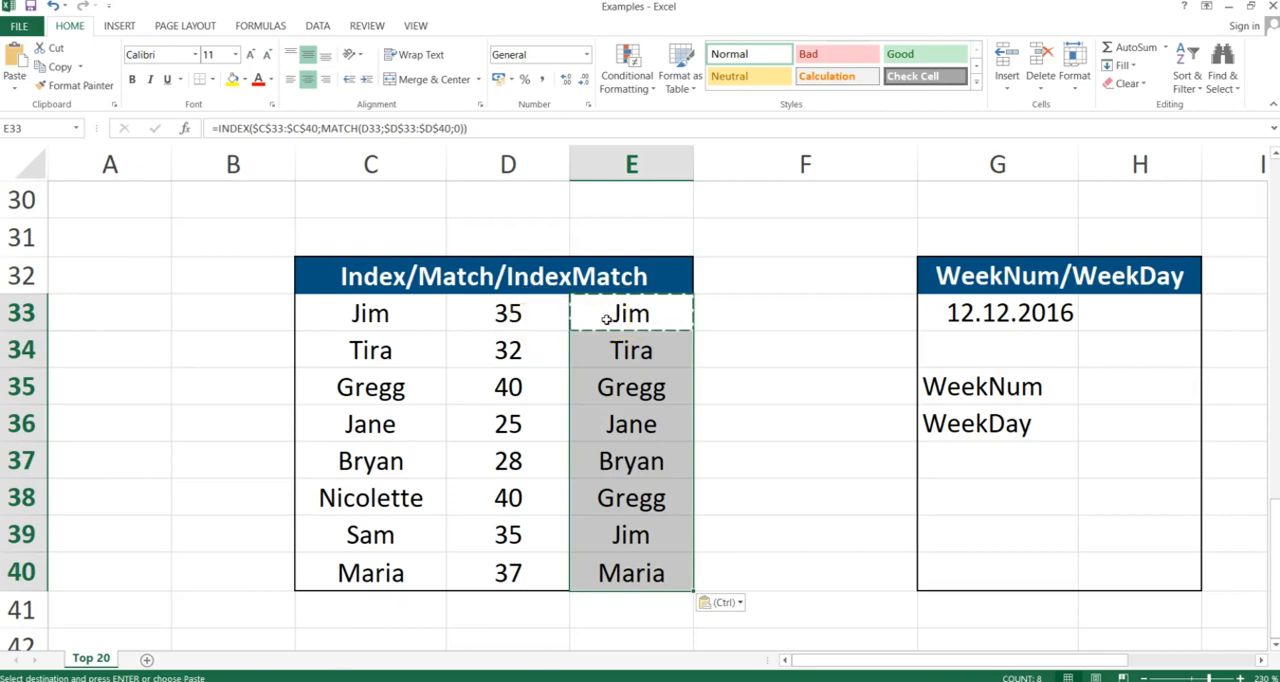
key(alt+Tab)
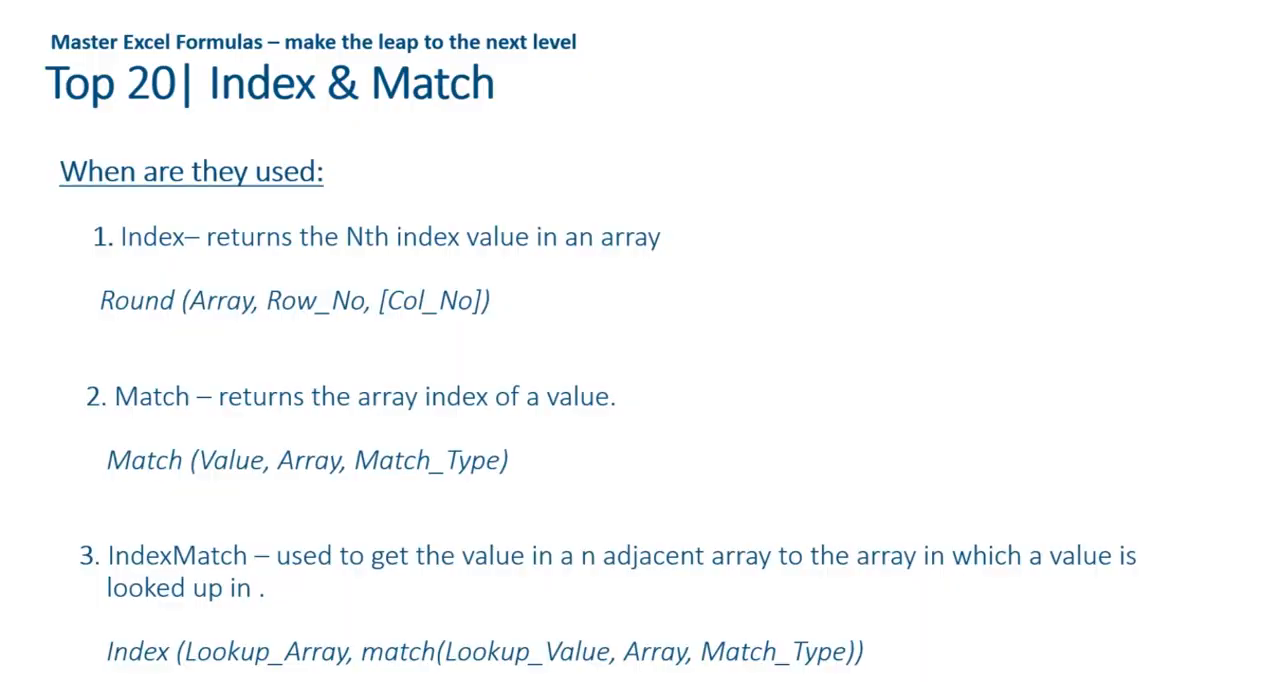